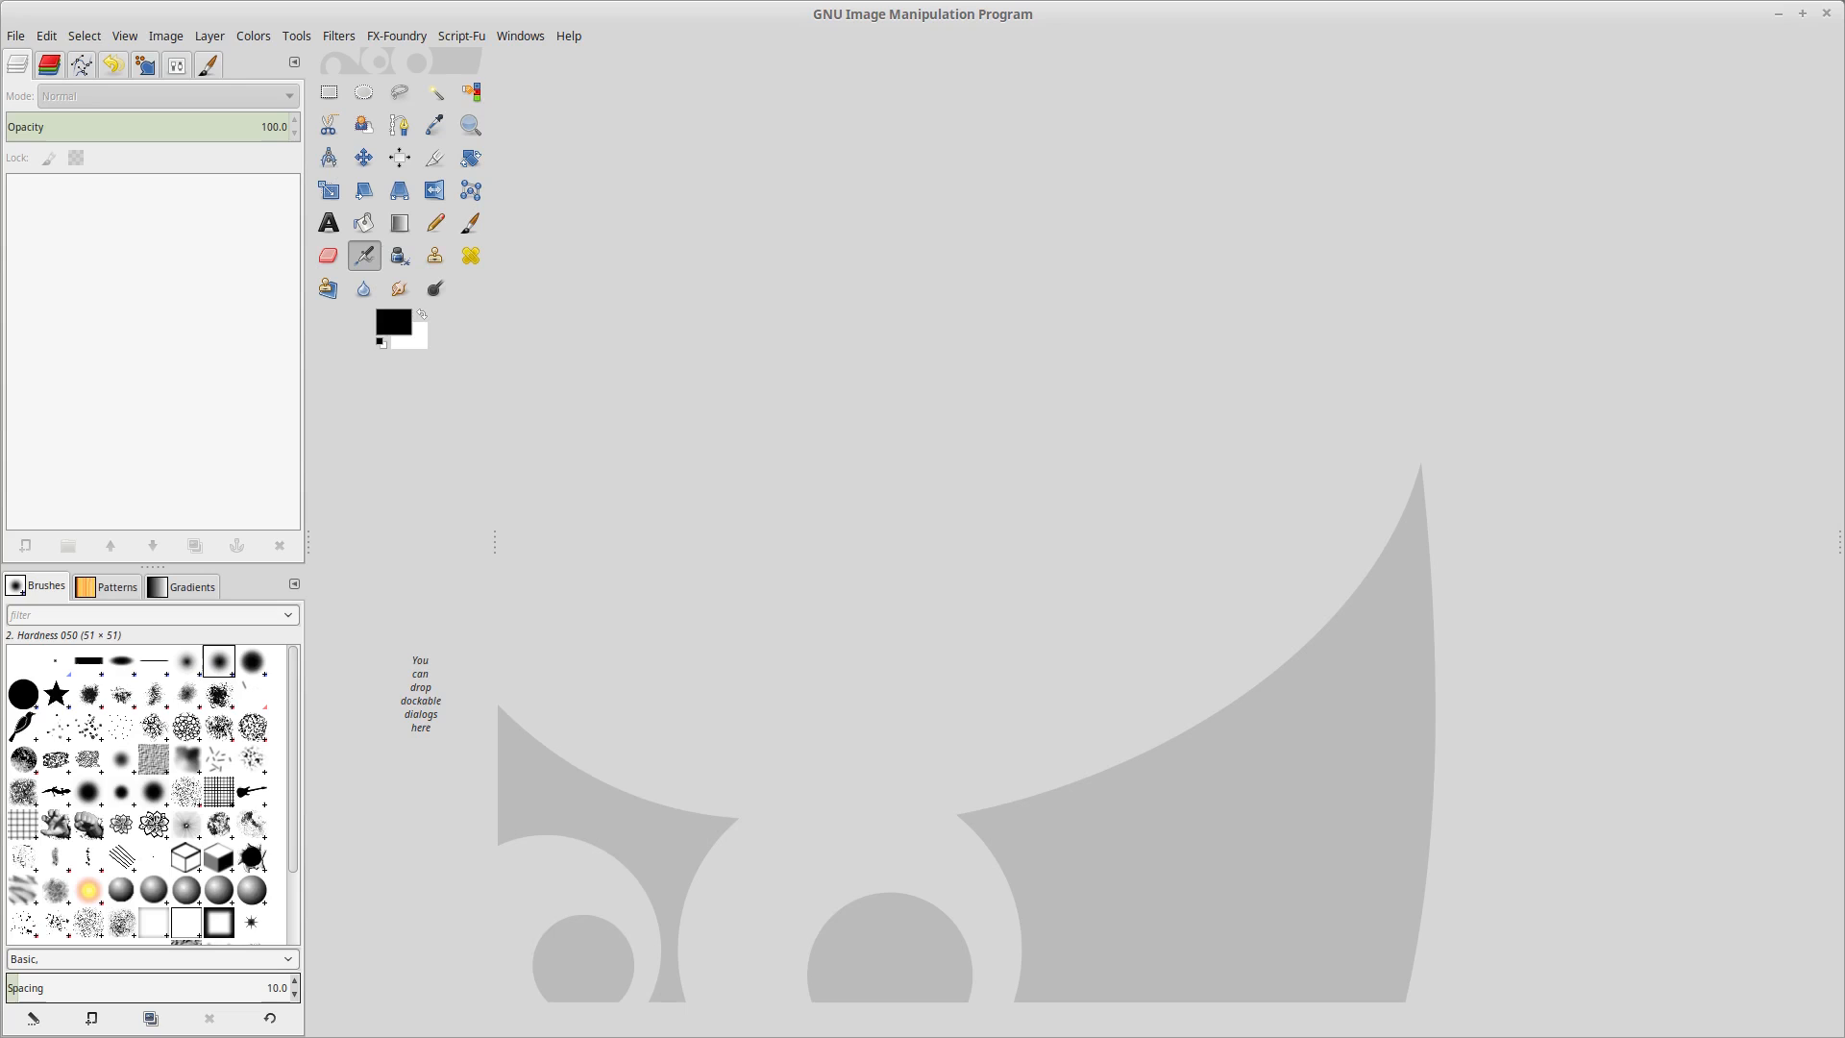
Switch to the file manager and open PEPPER_EYES4_halloween.jpg and PEPPER_EYES_halloween.jpg in separate image viewer windows
{"action": "key", "text": "alt+Tab"}
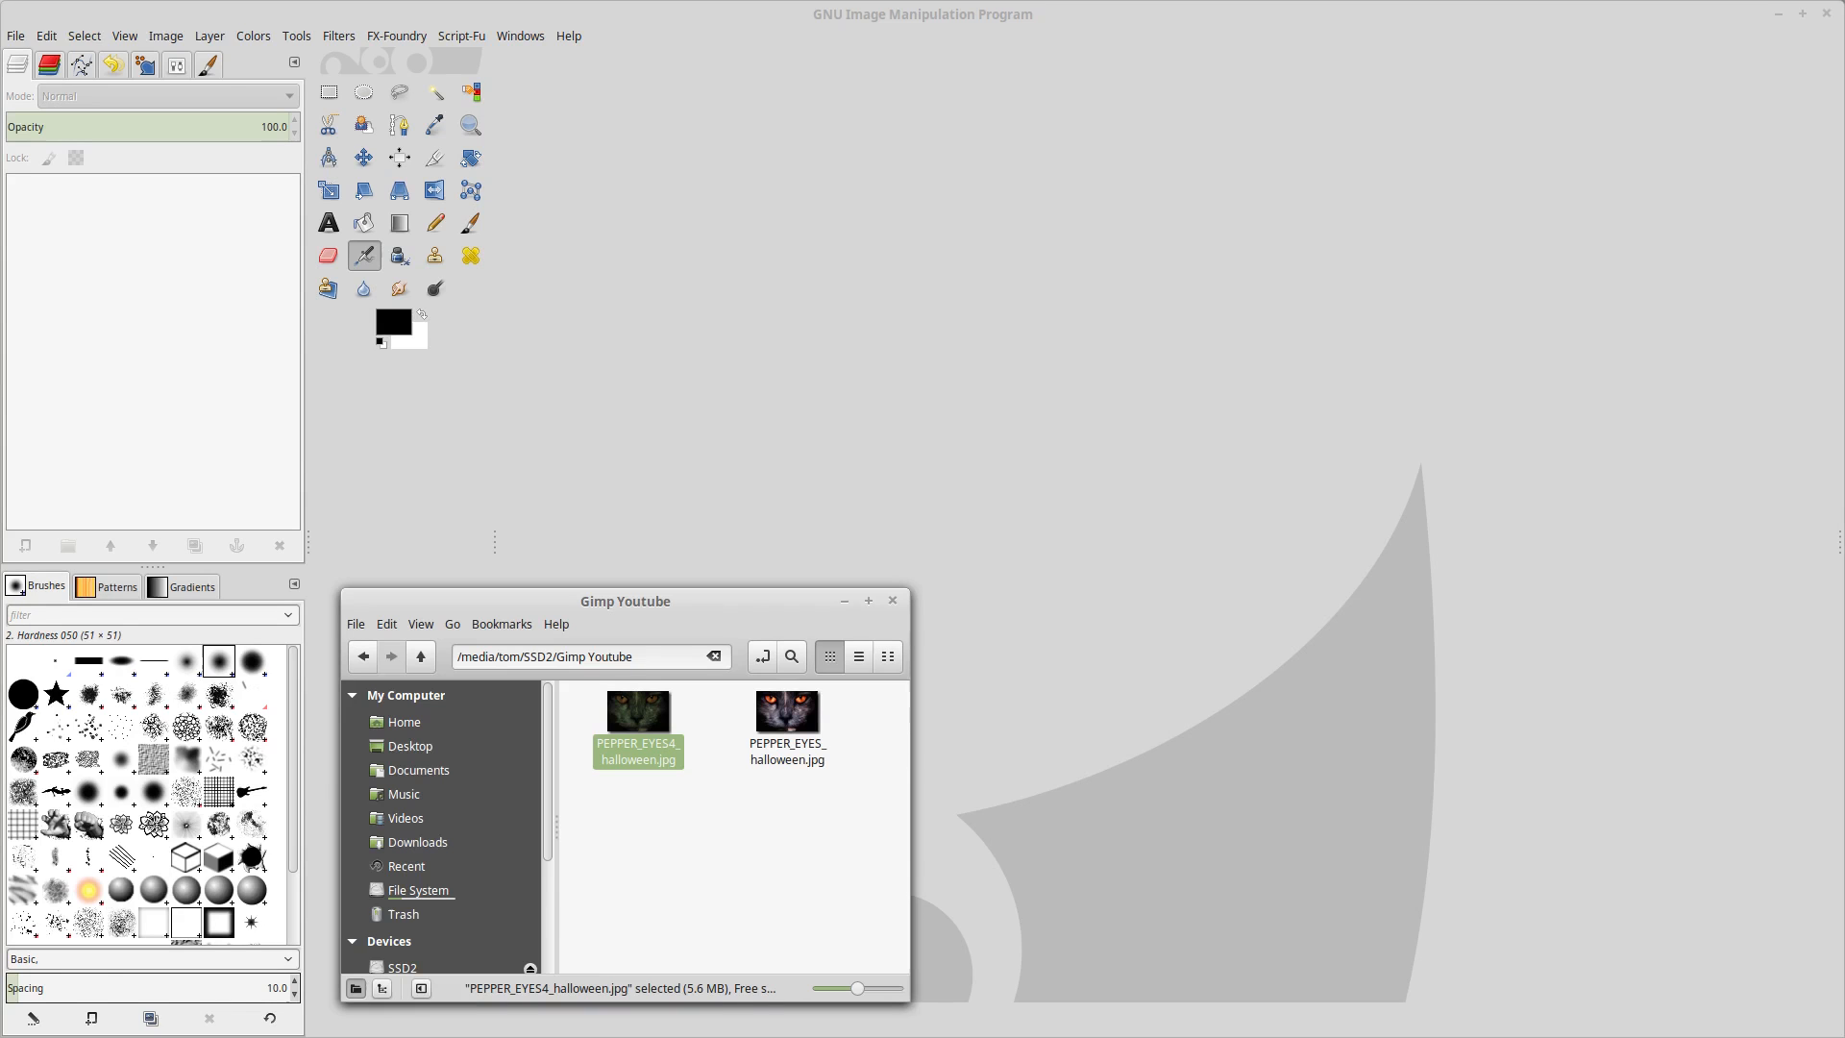
{"action": "left_click_drag", "start_coordinate": [751, 601], "coordinate": [864, 494]}
{"action": "double_click", "coordinate": [765, 607]}
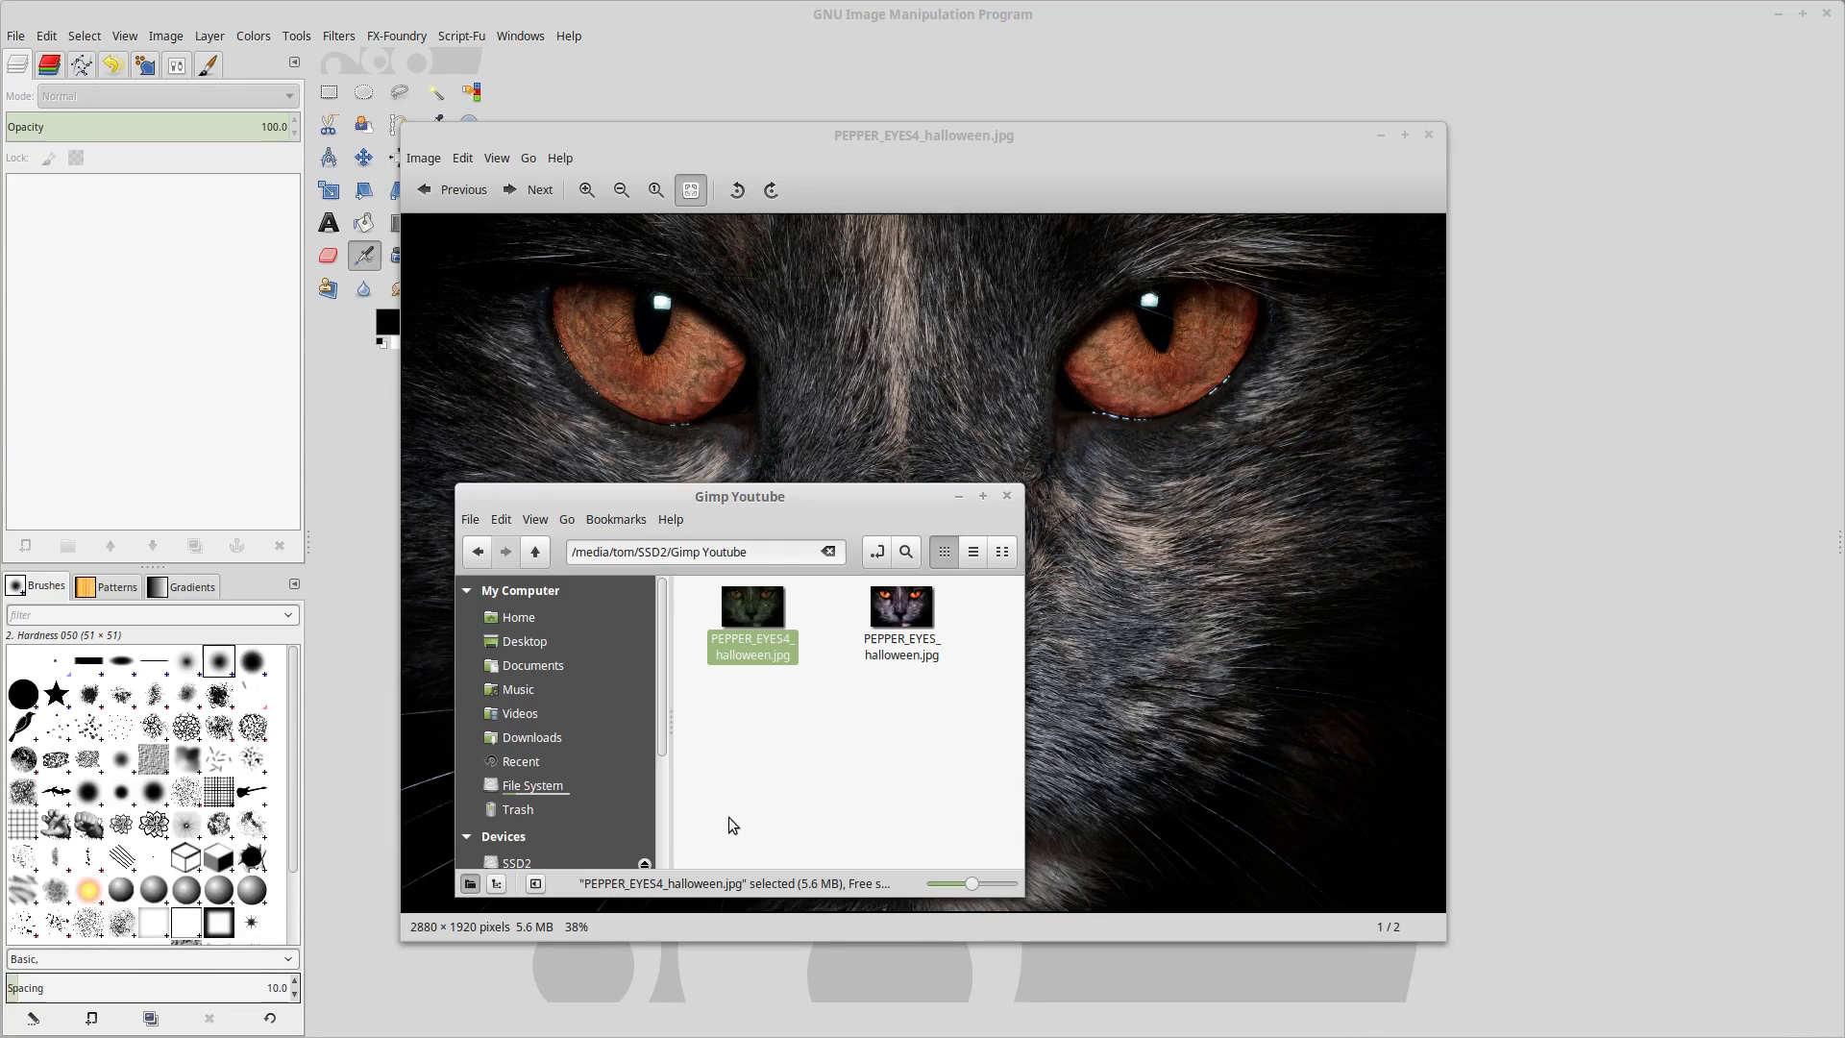
{"action": "left_click", "coordinate": [891, 618]}
{"action": "double_click", "coordinate": [891, 618]}
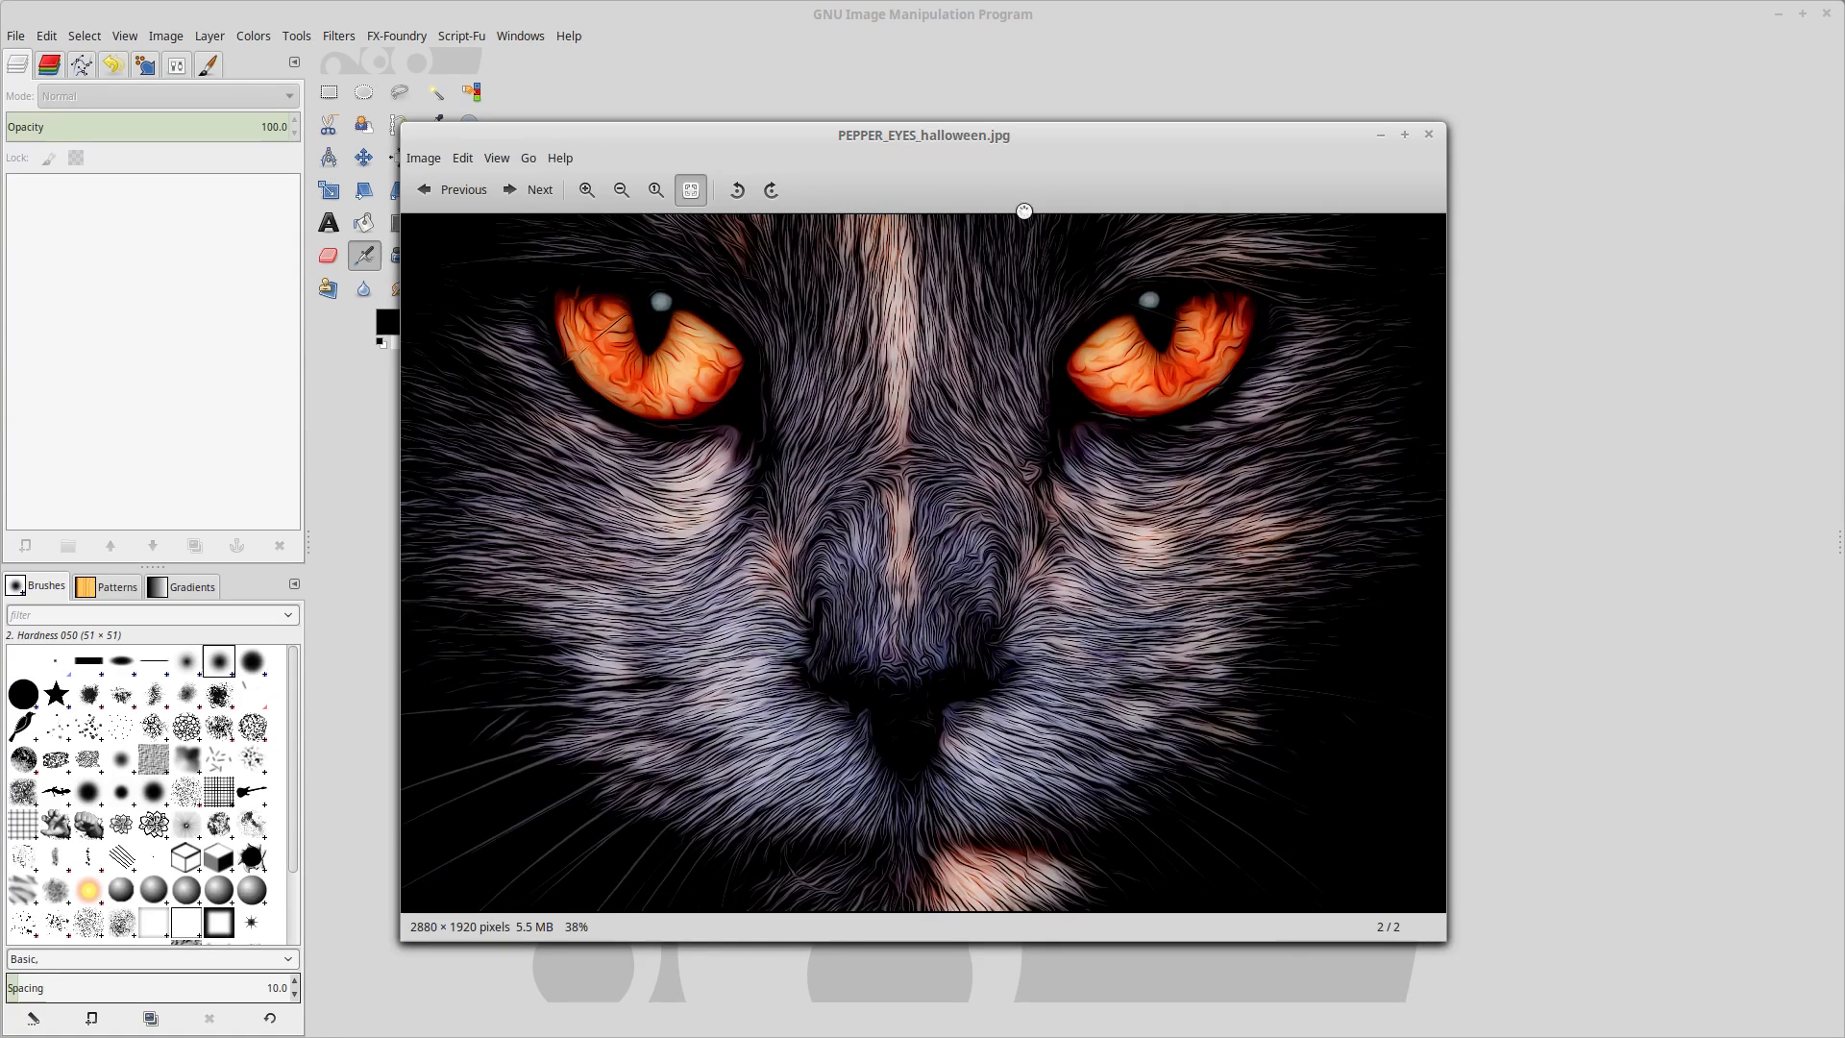
{"action": "left_click_drag", "start_coordinate": [982, 132], "coordinate": [1390, 210]}
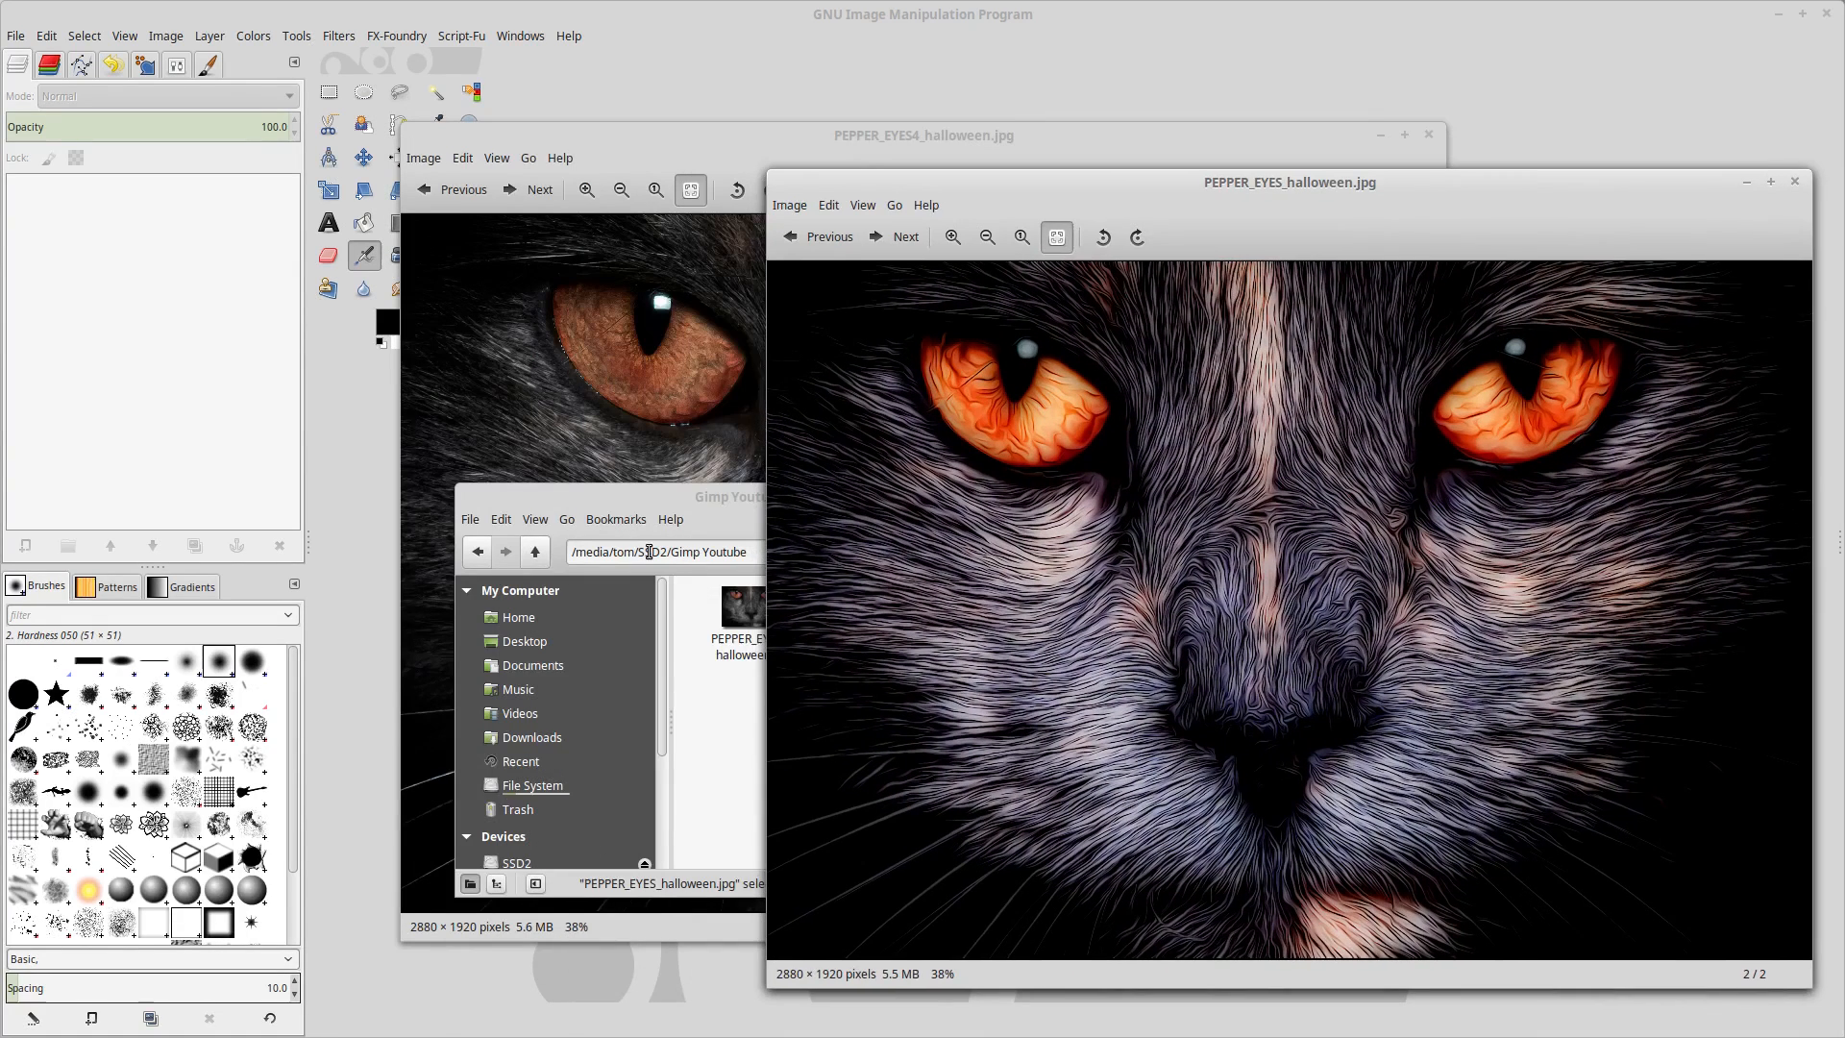
Move the PEPPER_EYES4_halloween.jpg viewer aside to compare the two cat images, and close both viewers
{"action": "left_click", "coordinate": [642, 524]}
{"action": "left_click", "coordinate": [669, 519]}
{"action": "left_click", "coordinate": [1007, 496]}
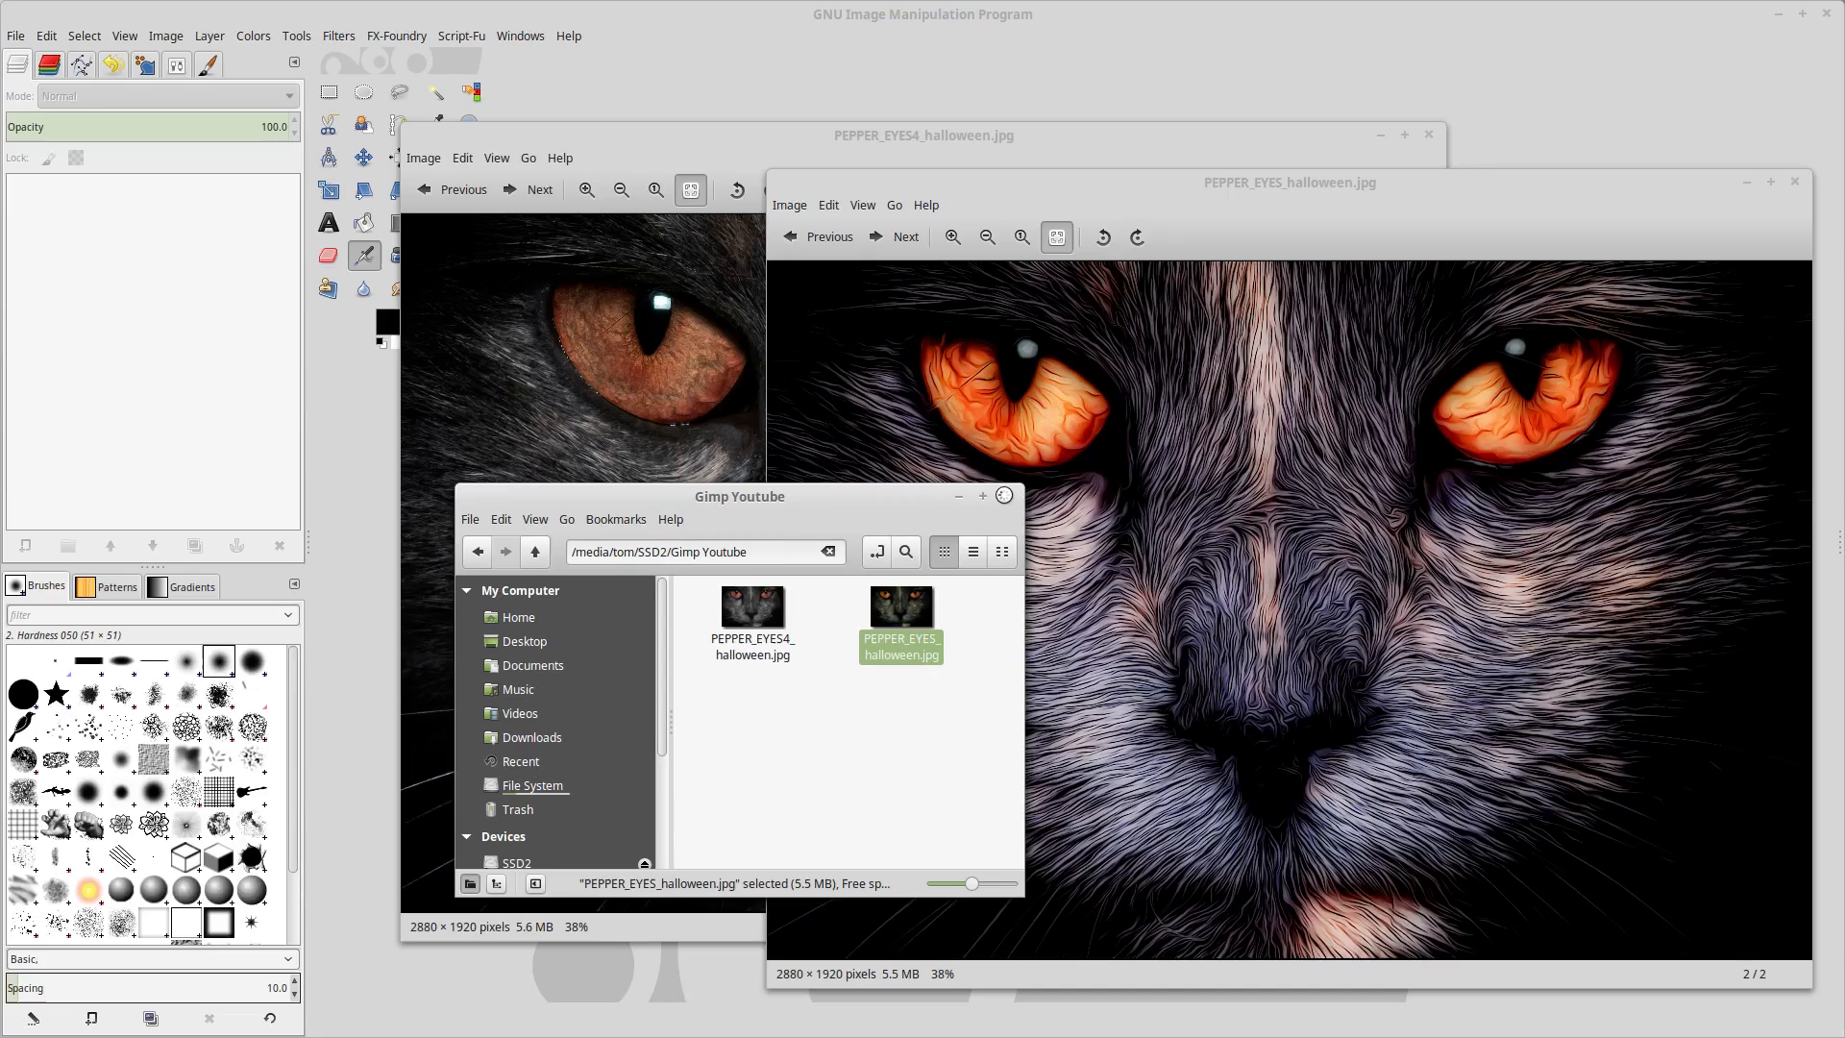
{"action": "left_click_drag", "start_coordinate": [770, 140], "coordinate": [399, 51]}
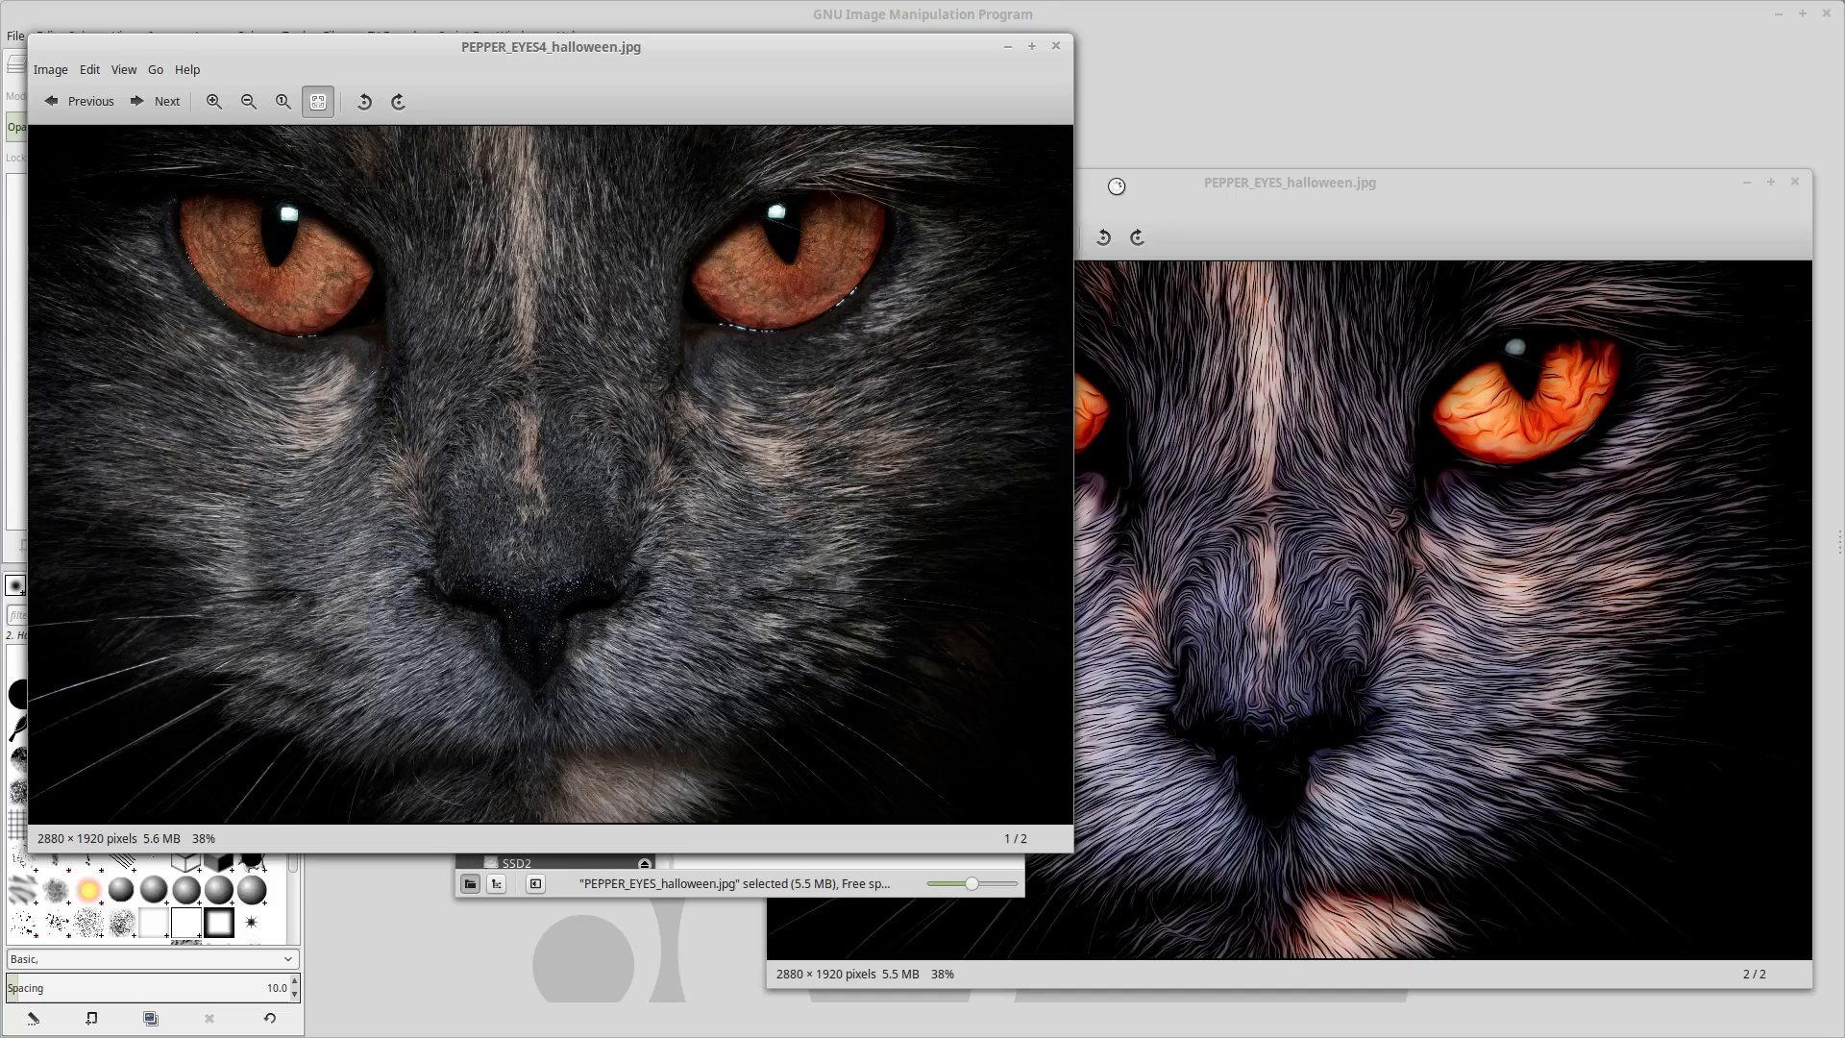
{"action": "left_click", "coordinate": [1117, 187]}
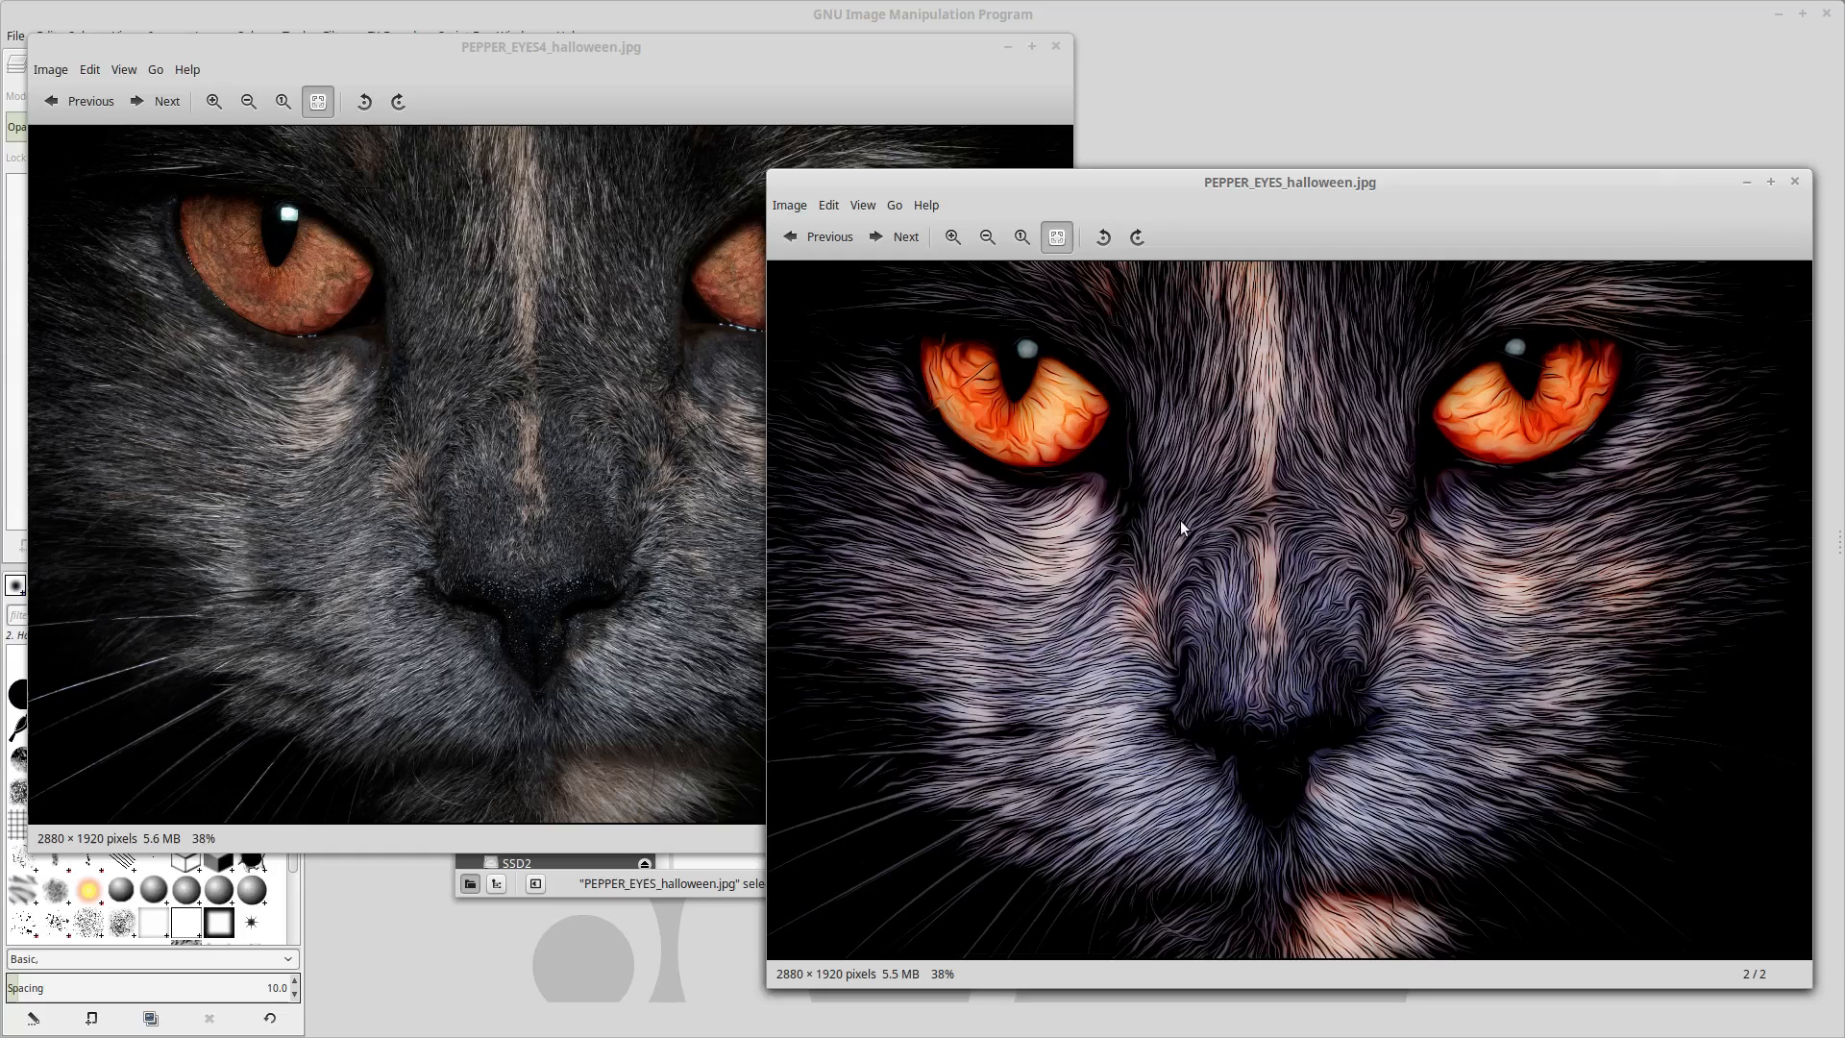
{"action": "left_click", "coordinate": [1795, 185]}
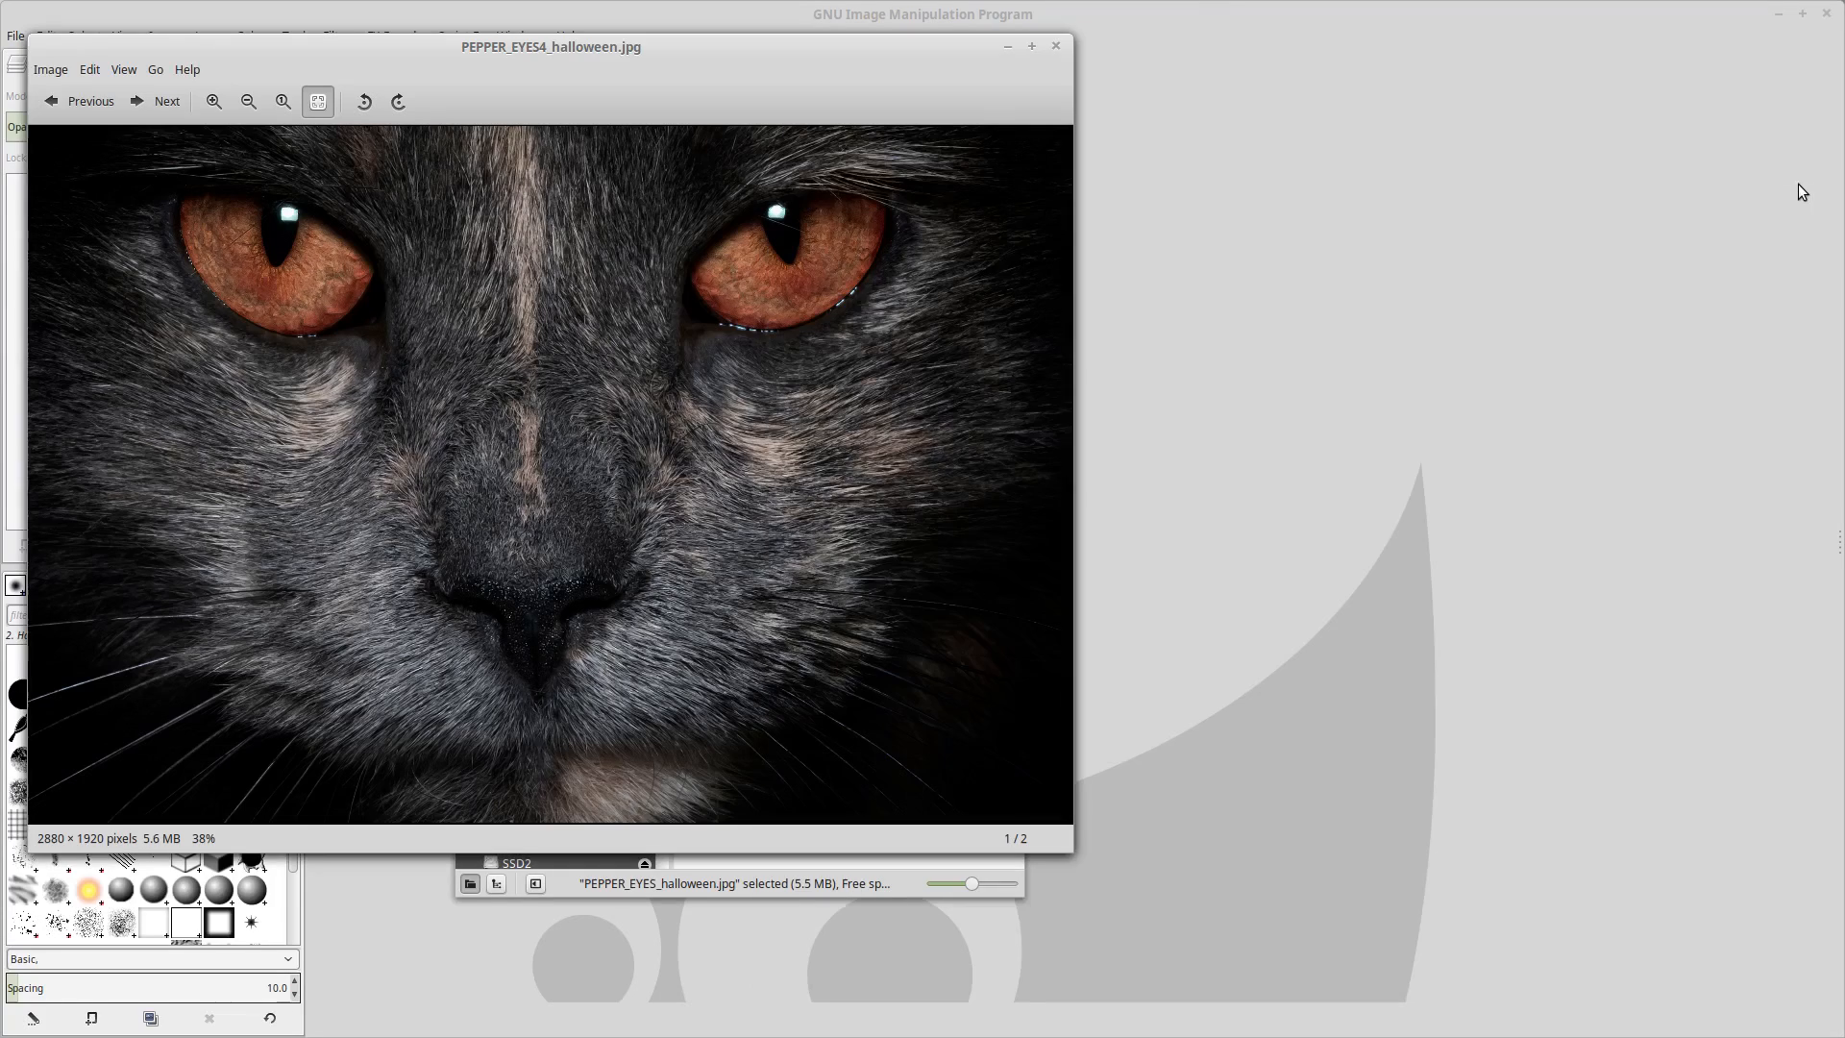
{"action": "left_click", "coordinate": [1057, 47]}
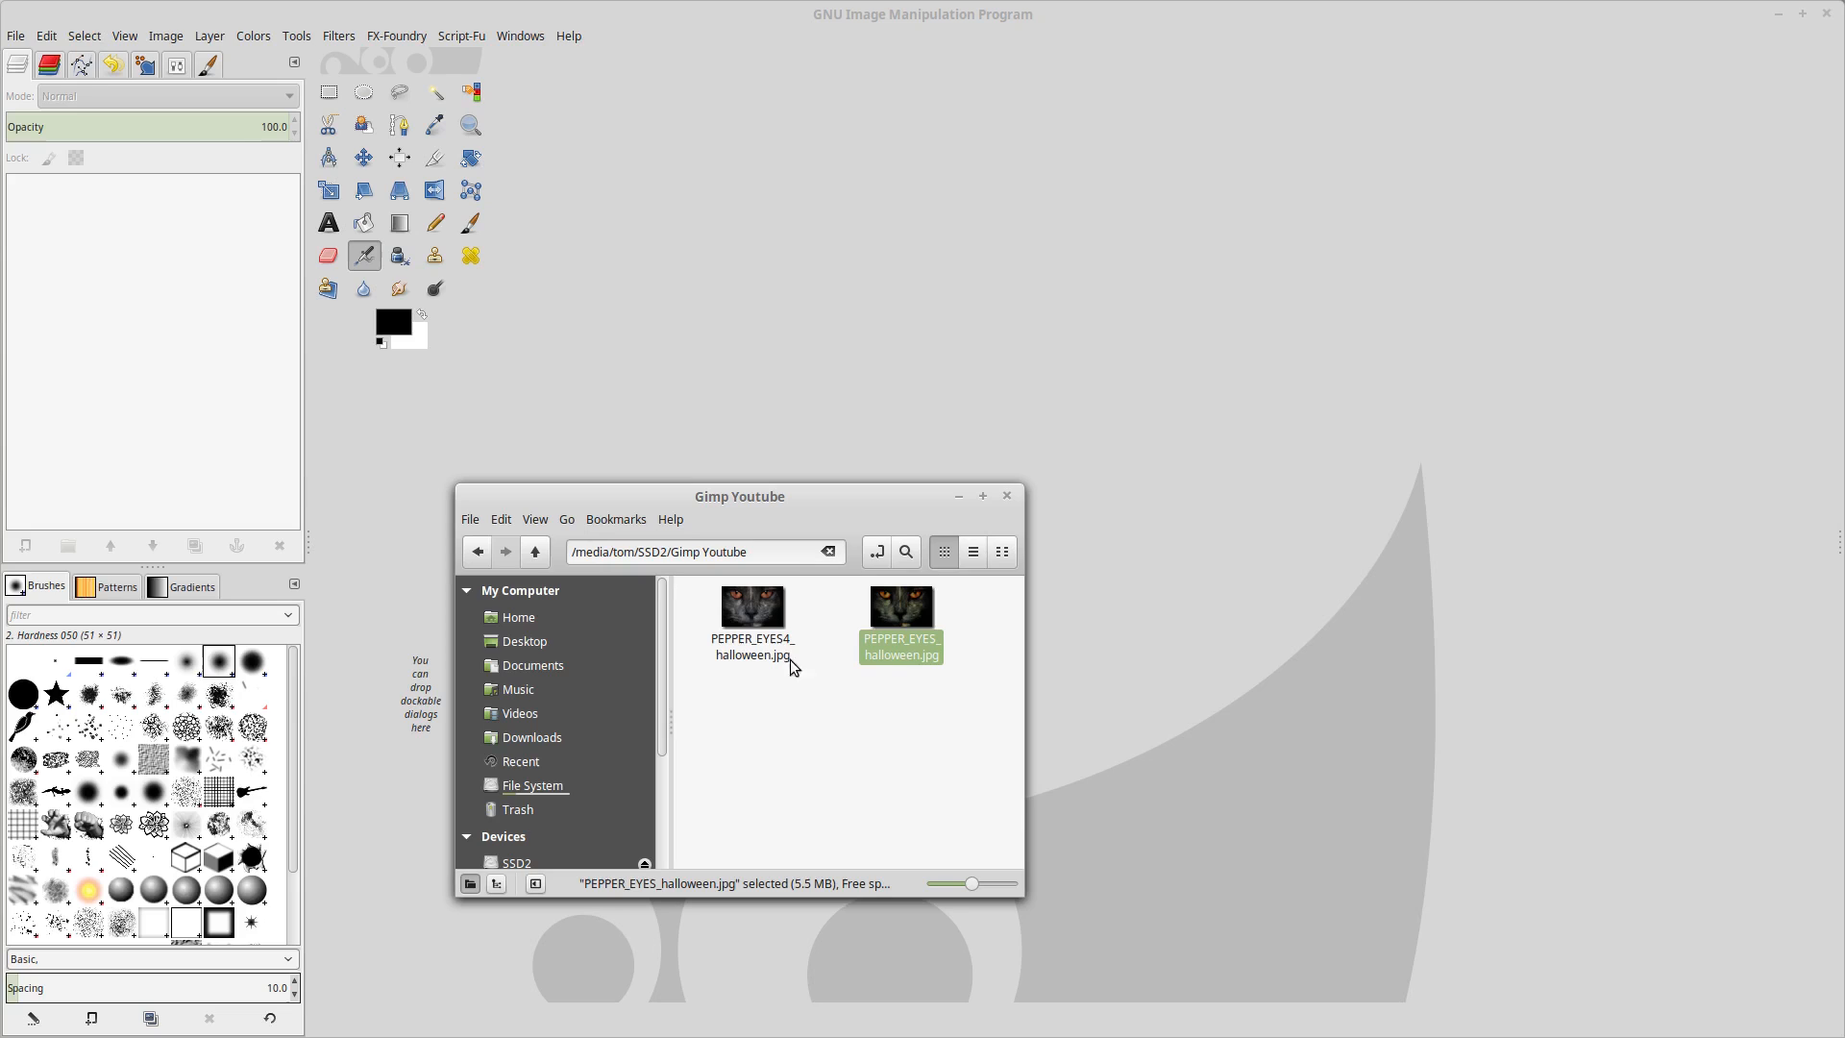
Open PEPPER_EYES4_halloween.jpg from the file manager in GIMP Image Editor
{"action": "left_click", "coordinate": [766, 615]}
{"action": "right_click", "coordinate": [767, 615]}
{"action": "mouse_move", "coordinate": [821, 665]}
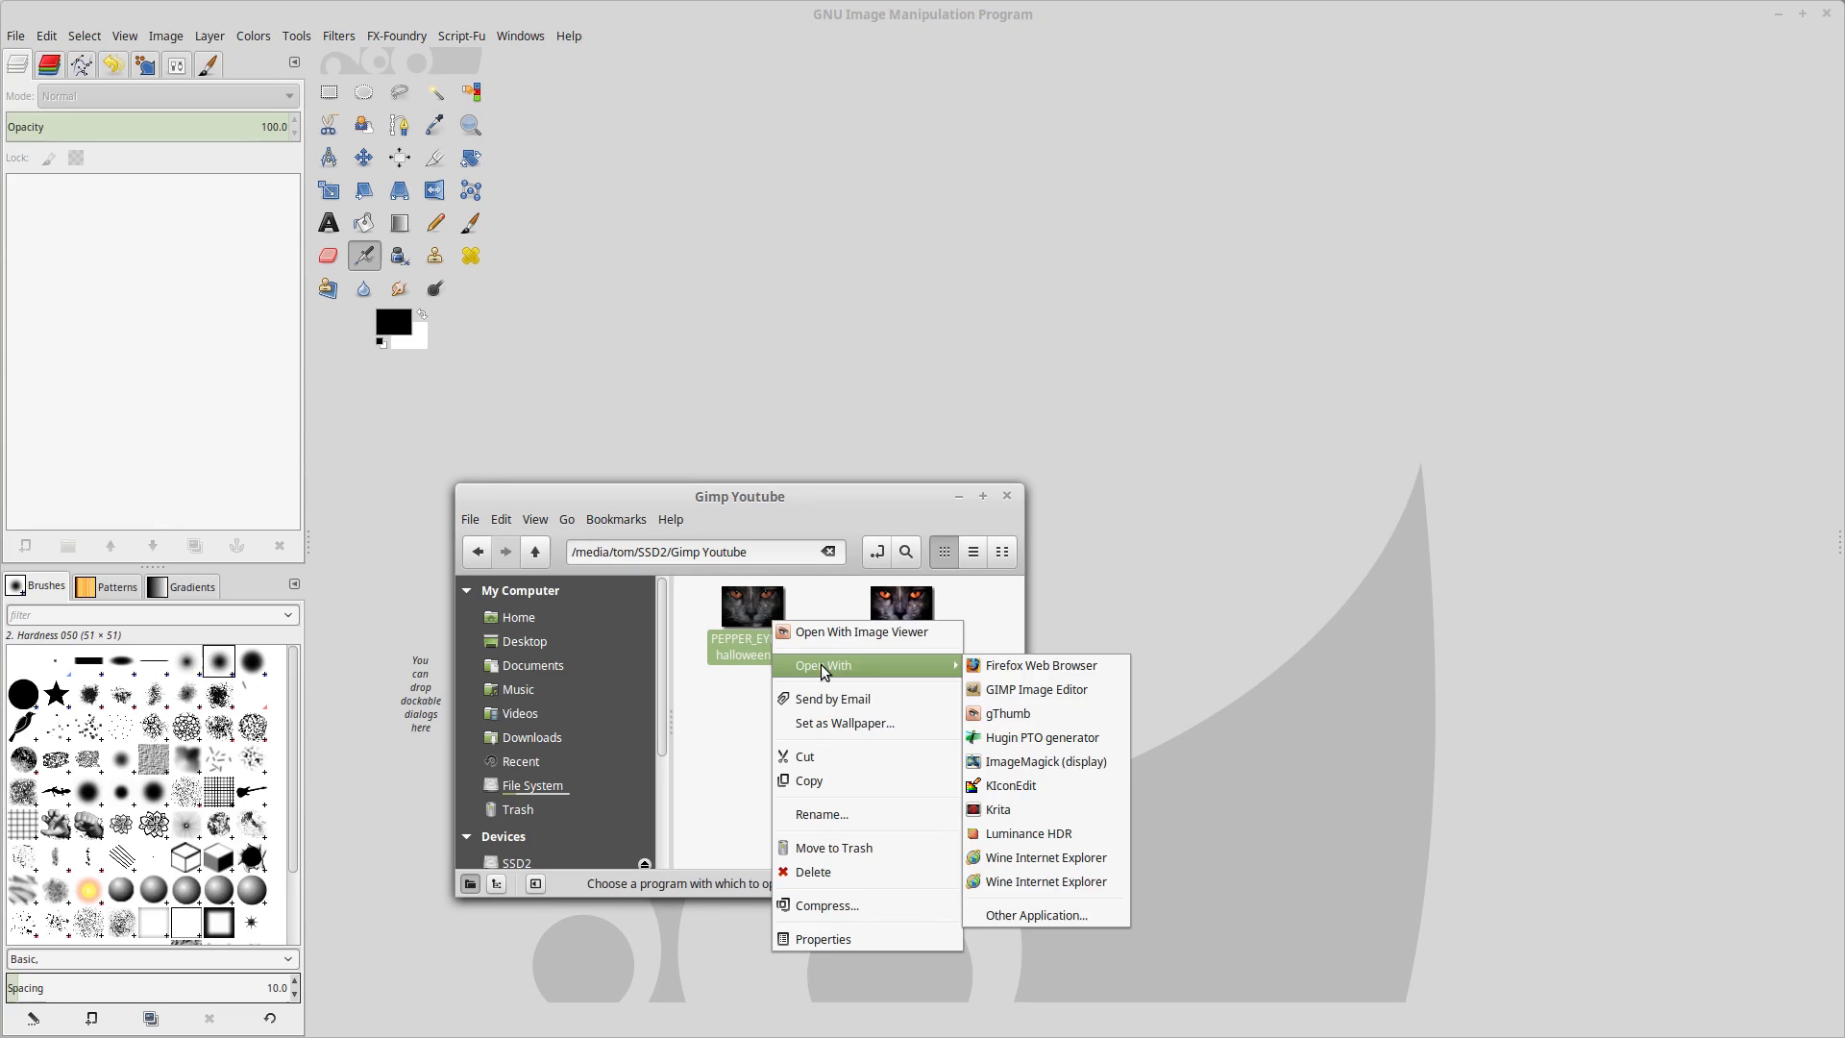
{"action": "left_click", "coordinate": [1045, 690]}
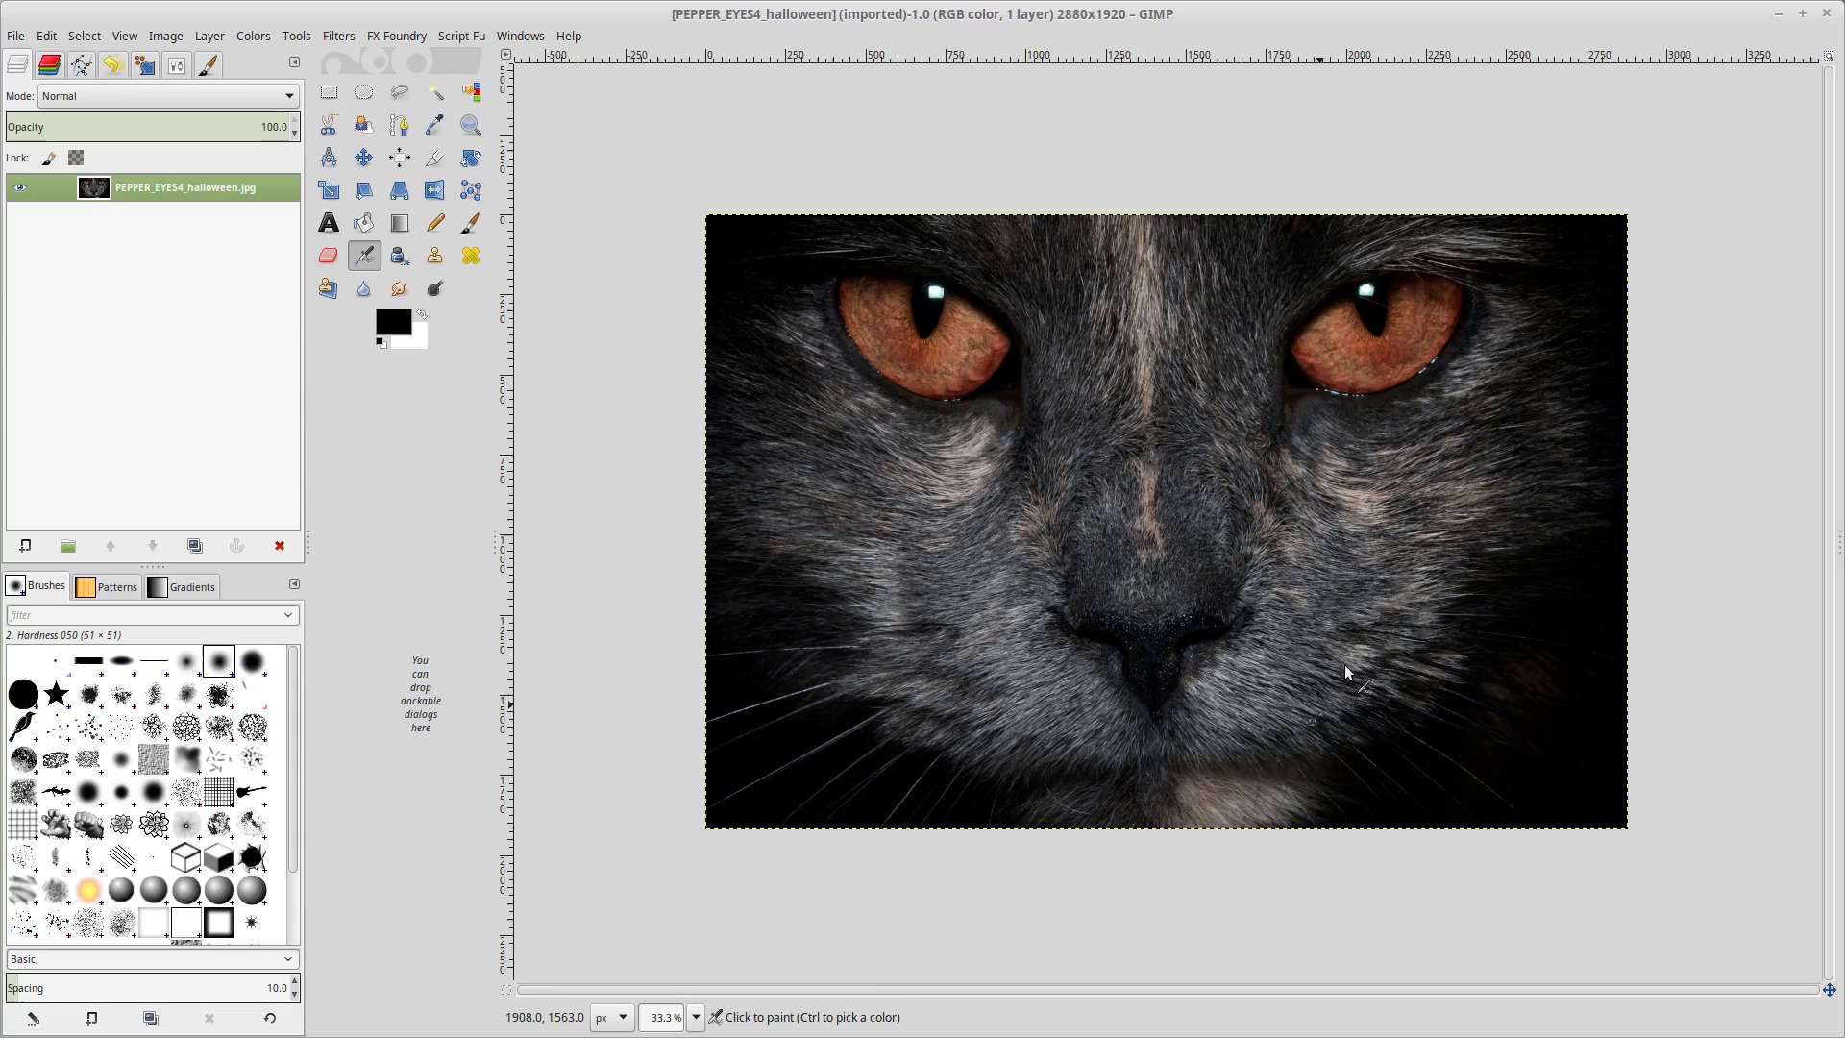
Apply the G'MIC Freaky details filter to the cat photo with its default settings, and repeat it once
{"action": "left_click", "coordinate": [338, 44]}
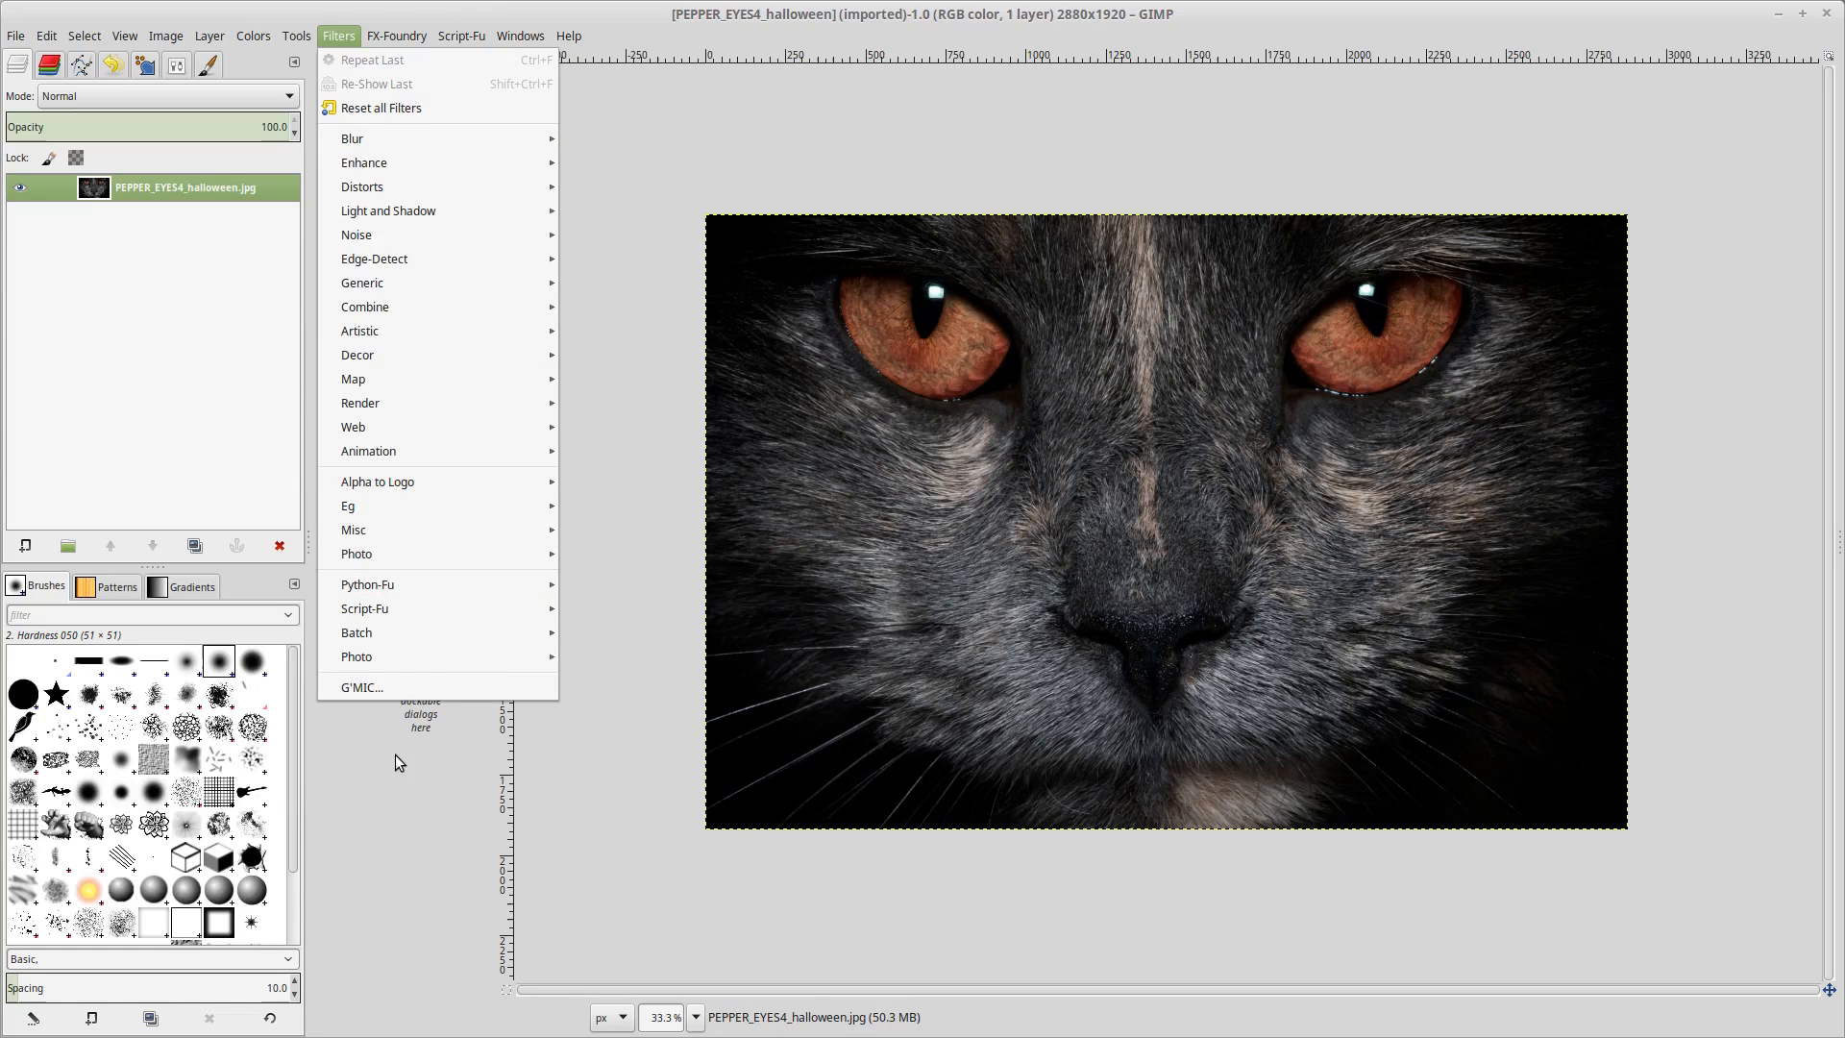
{"action": "left_click", "coordinate": [395, 688]}
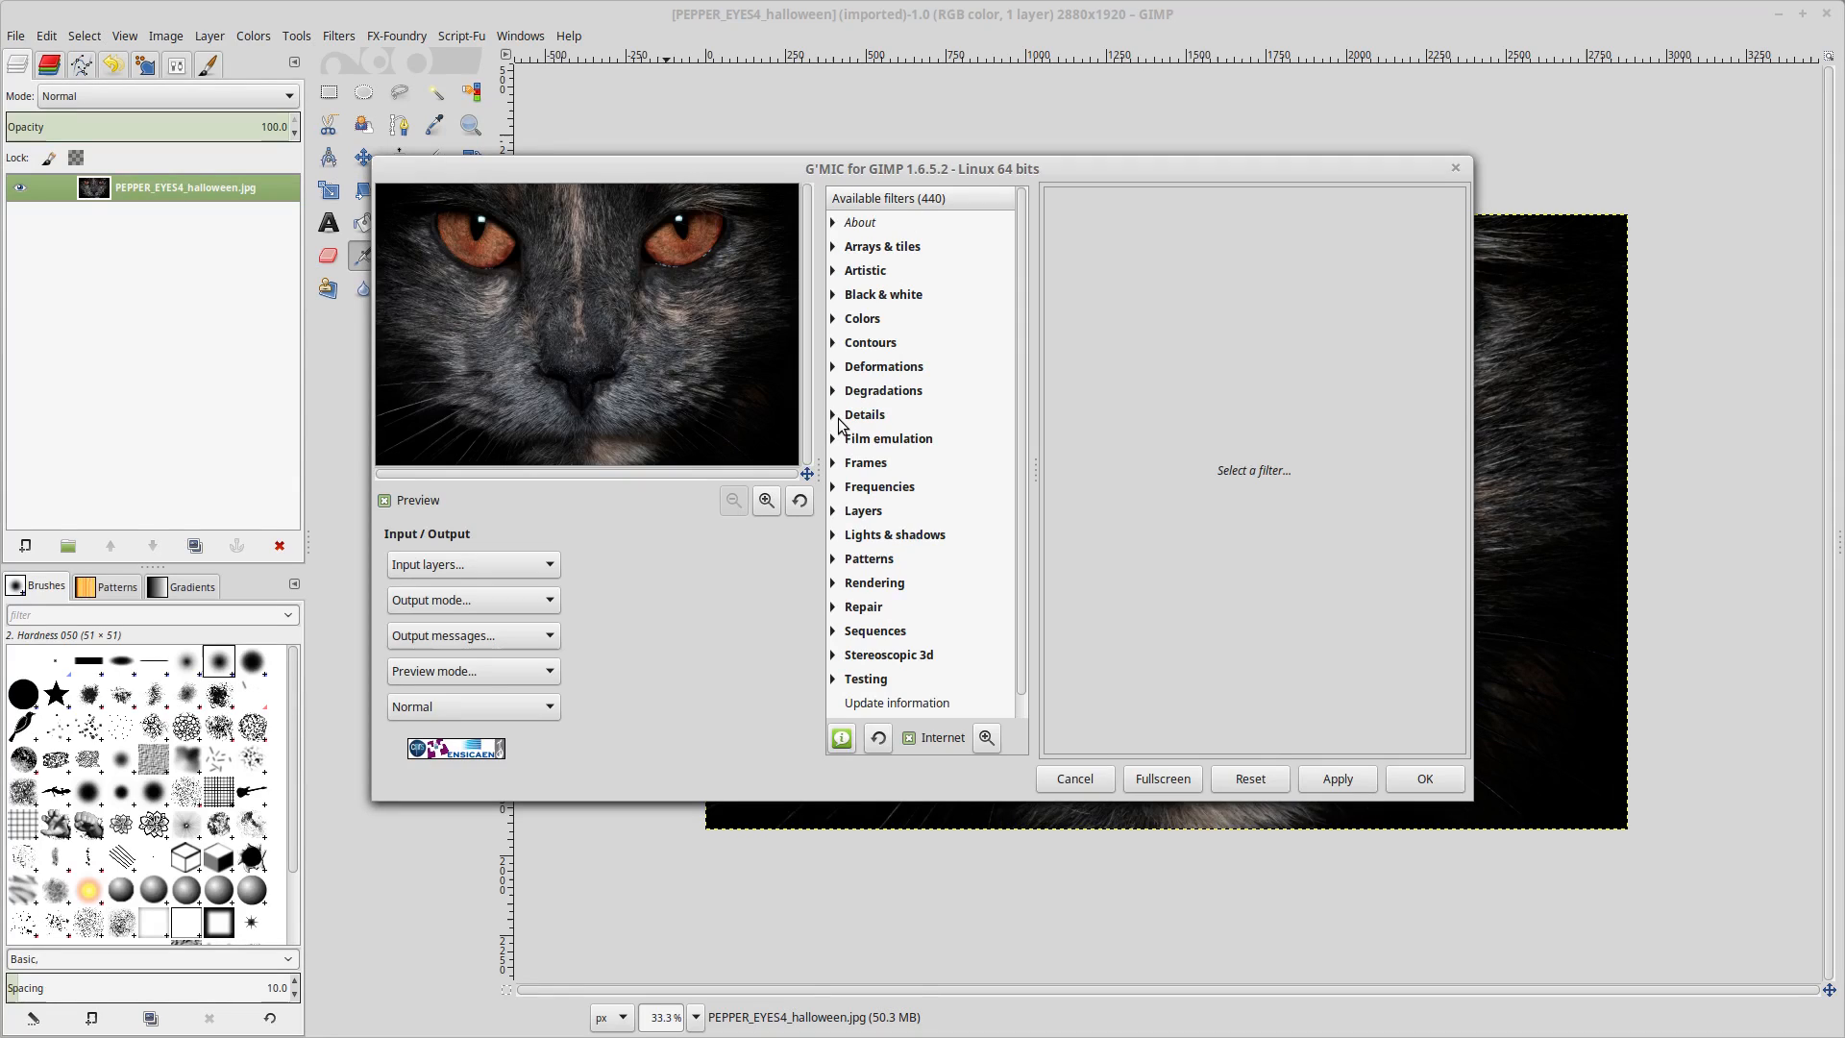
{"action": "left_click", "coordinate": [834, 419]}
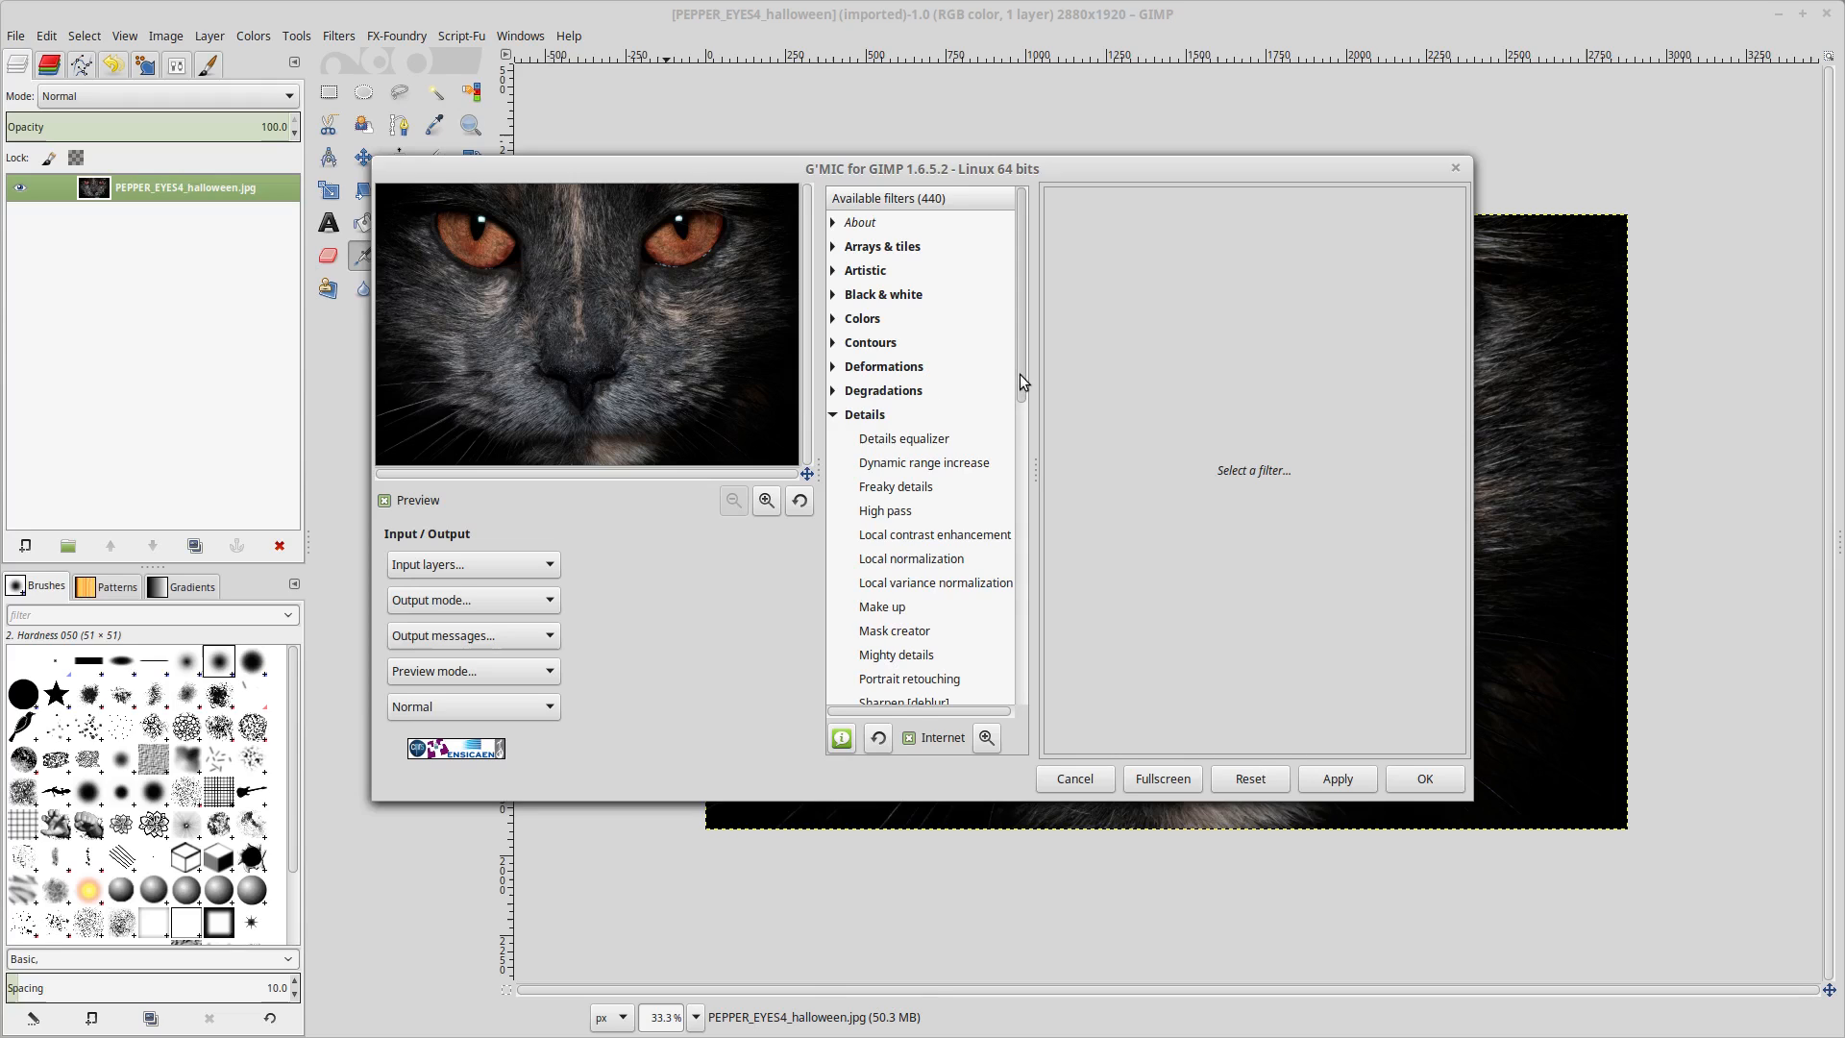
{"action": "scroll", "coordinate": [1015, 379], "scroll_direction": "down", "scroll_amount": 3}
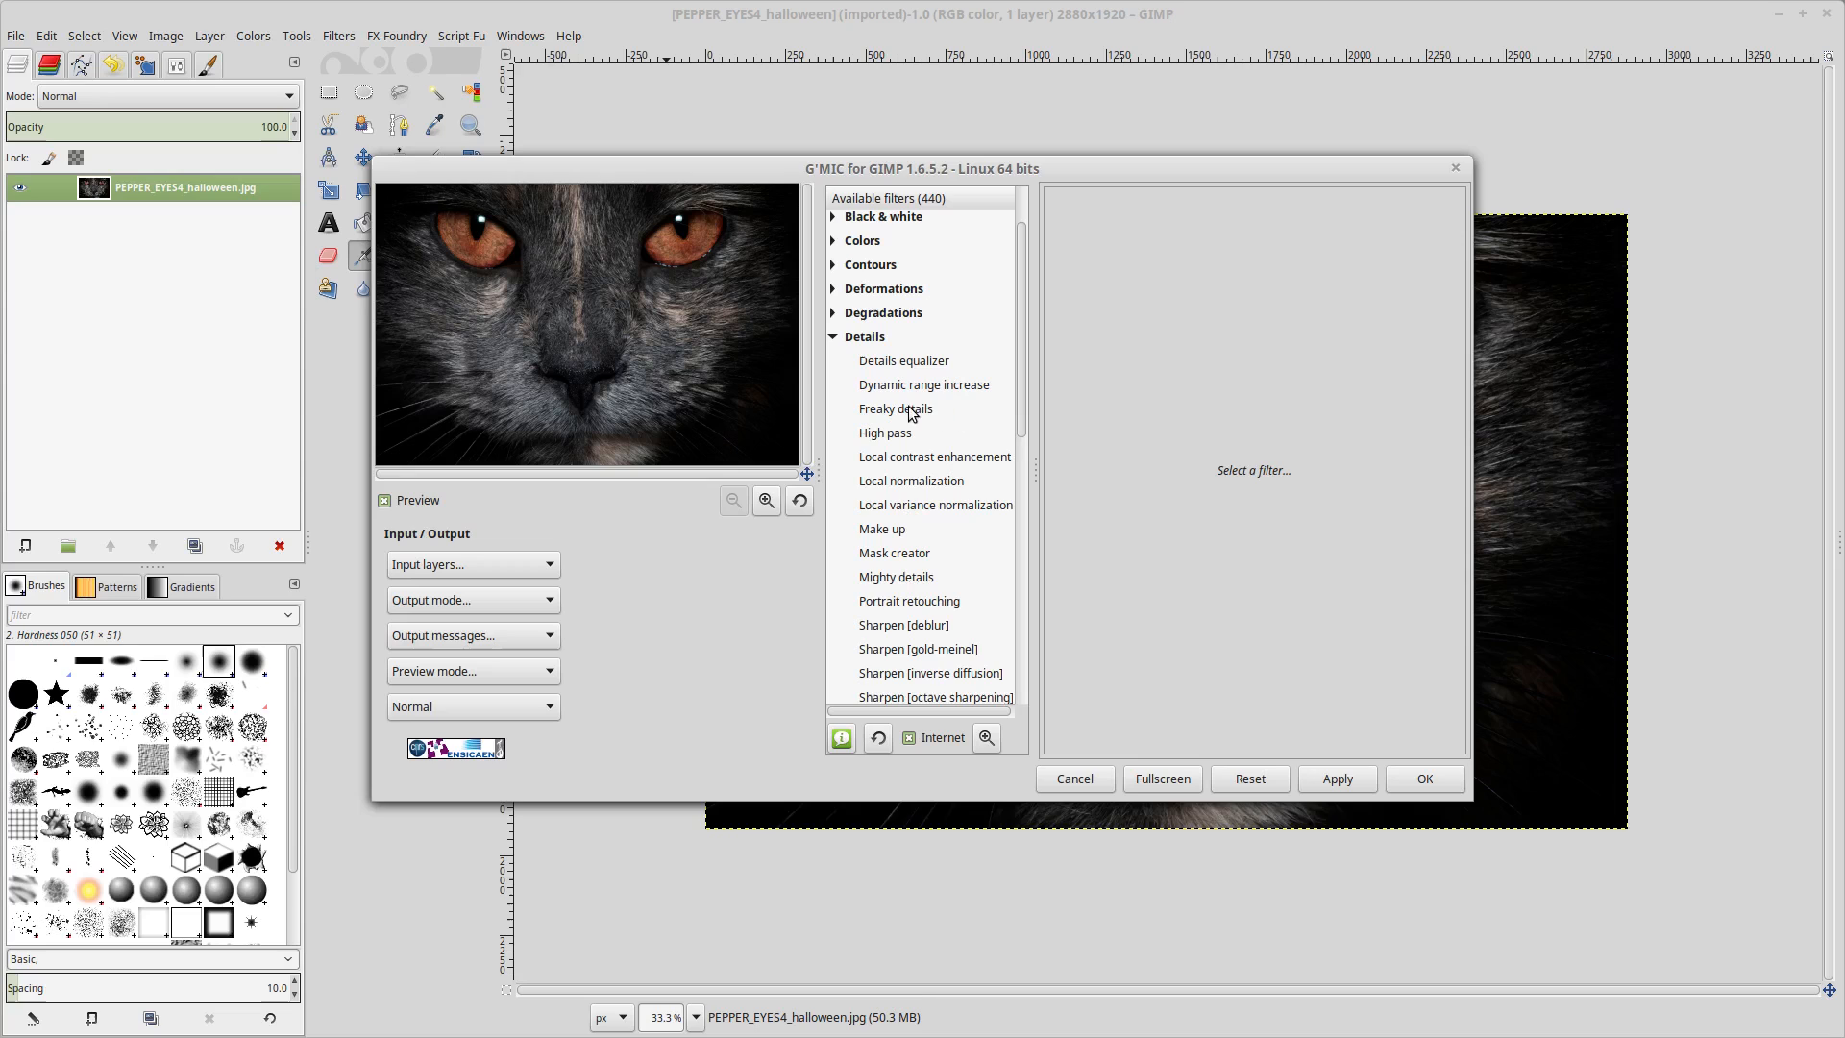
{"action": "left_click", "coordinate": [892, 409]}
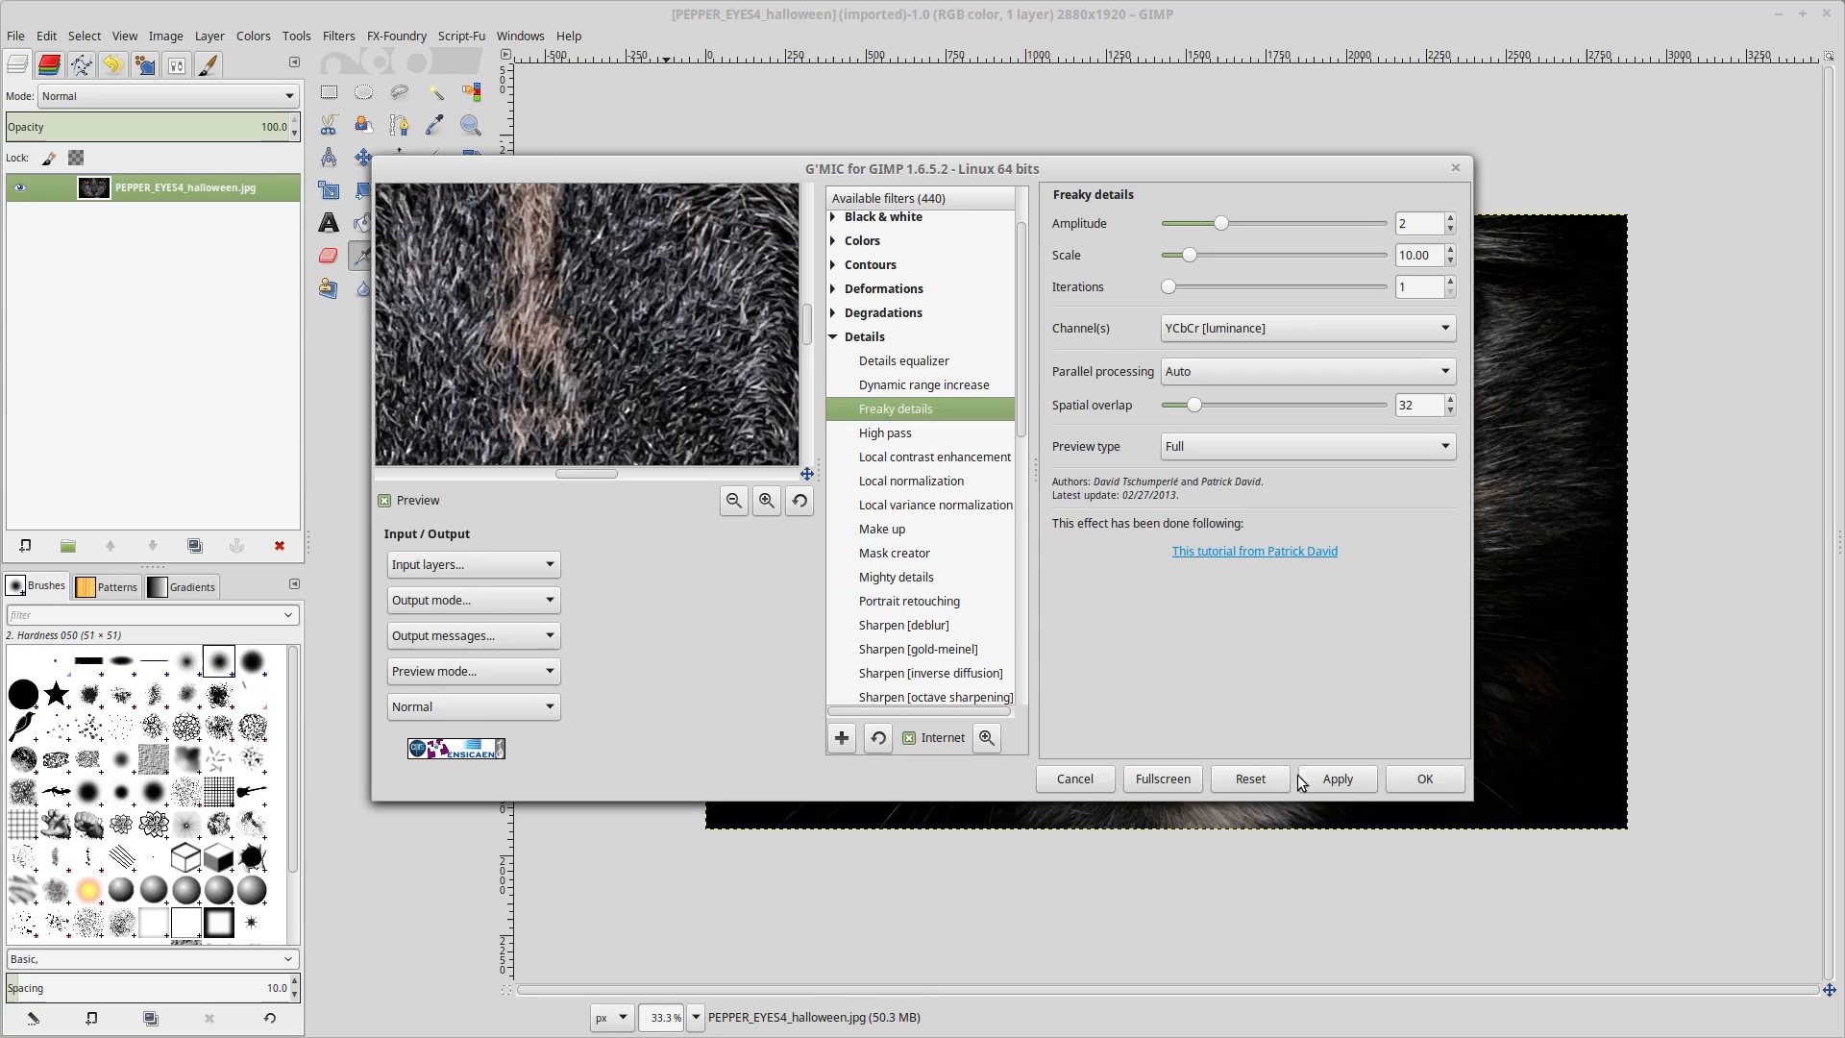
{"action": "left_click", "coordinate": [1434, 782]}
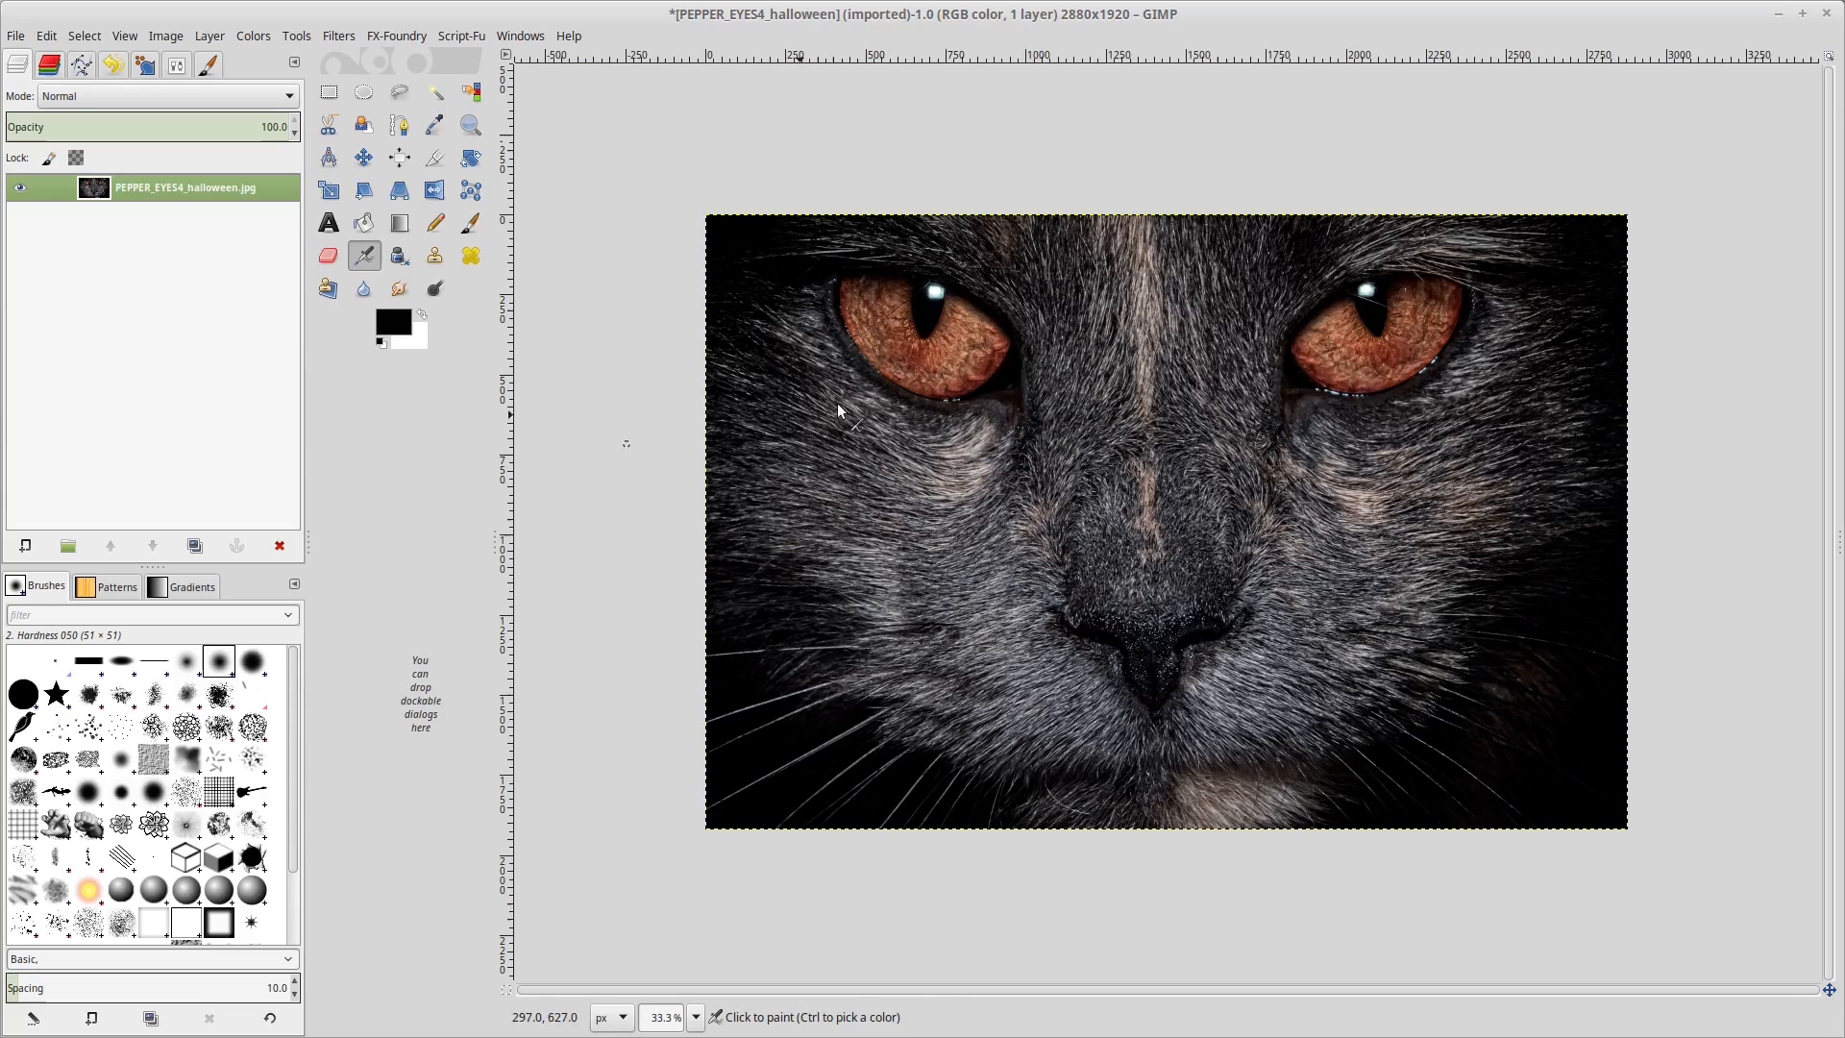
{"action": "left_click", "coordinate": [338, 44]}
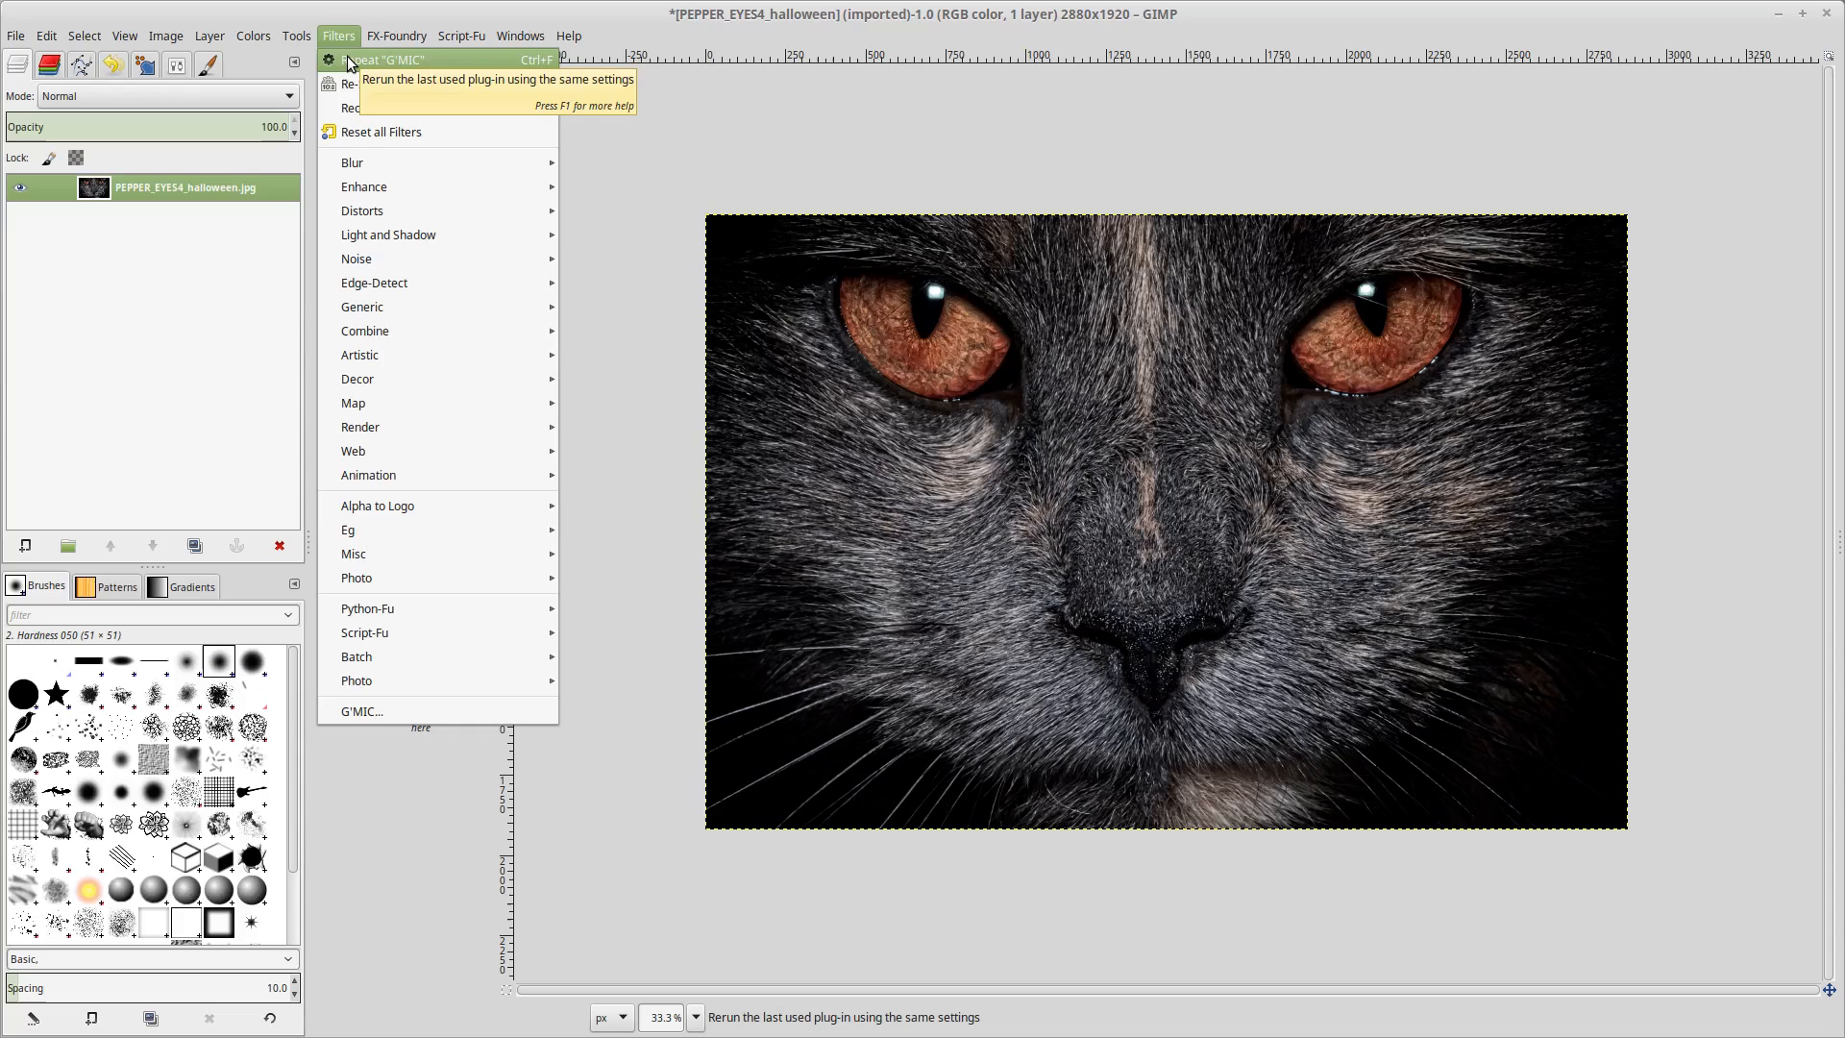
{"action": "left_click", "coordinate": [349, 60]}
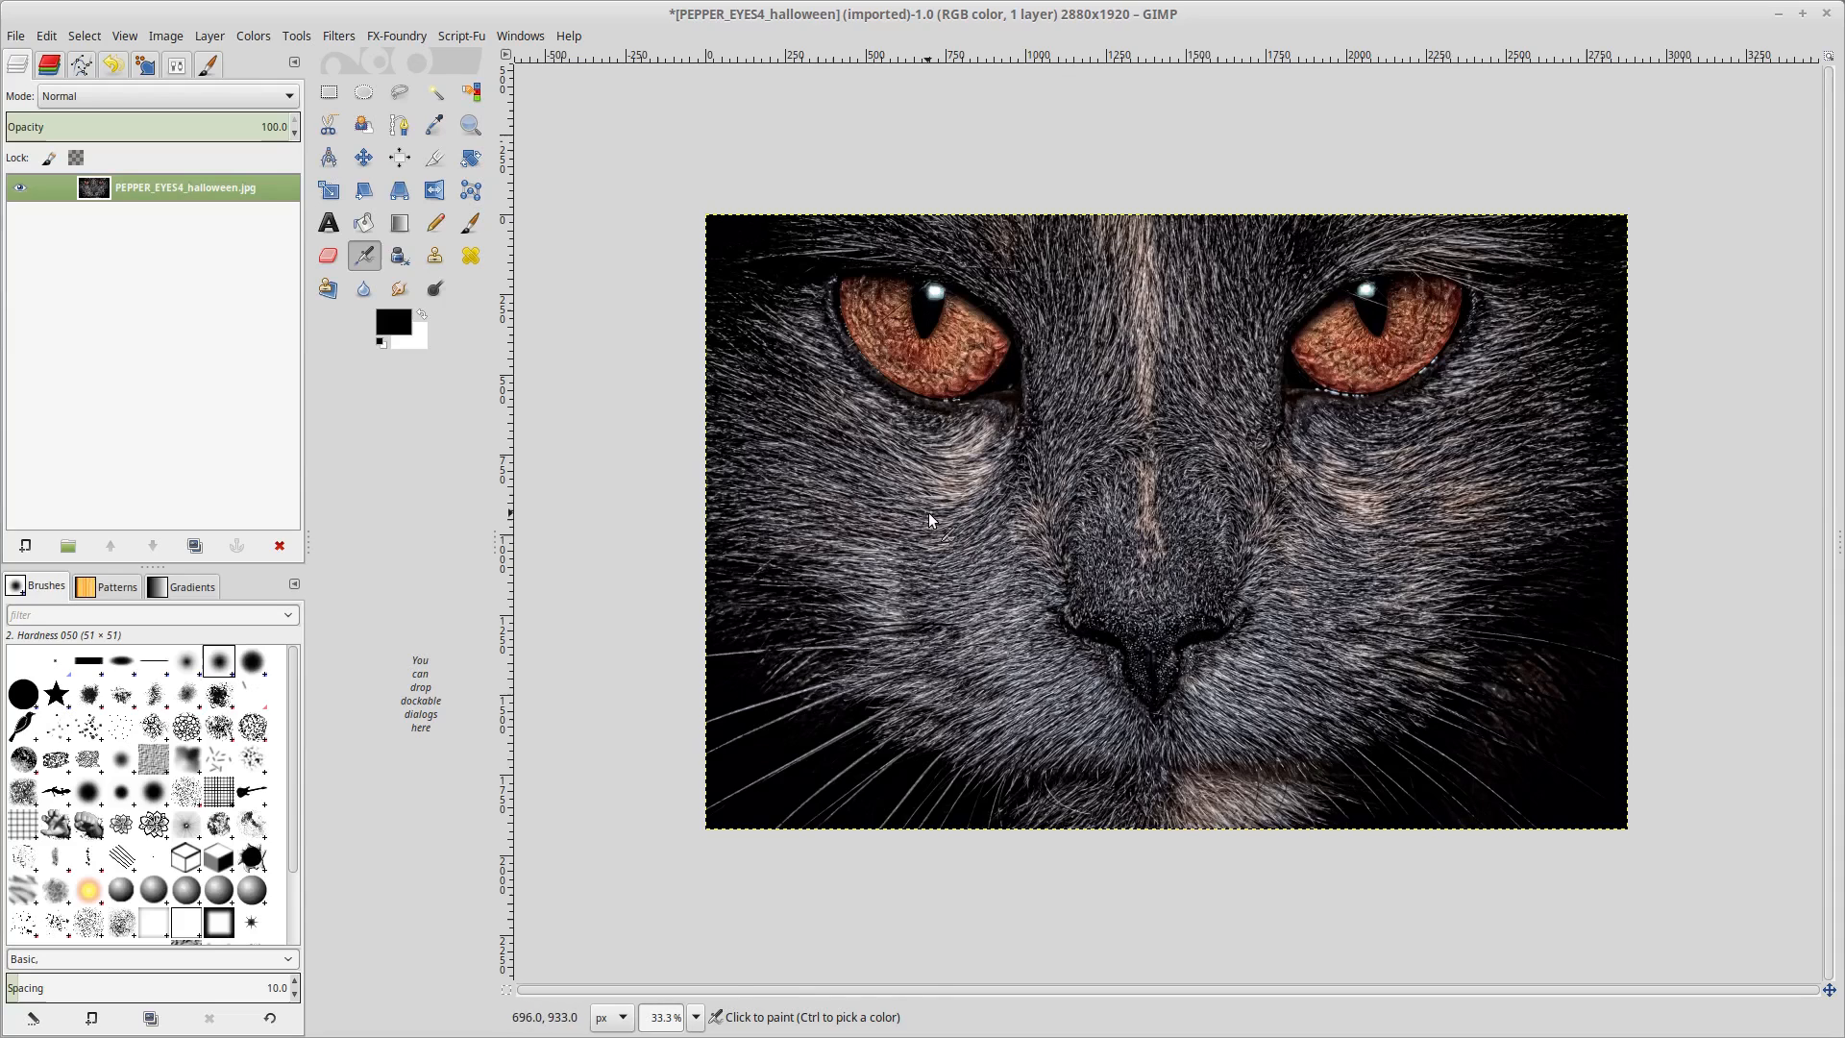
Apply the artistic G'MIC filter Dream smoothing with parallel processing set to Eight threads, and repeat it once with the same settings
{"action": "left_click", "coordinate": [340, 37]}
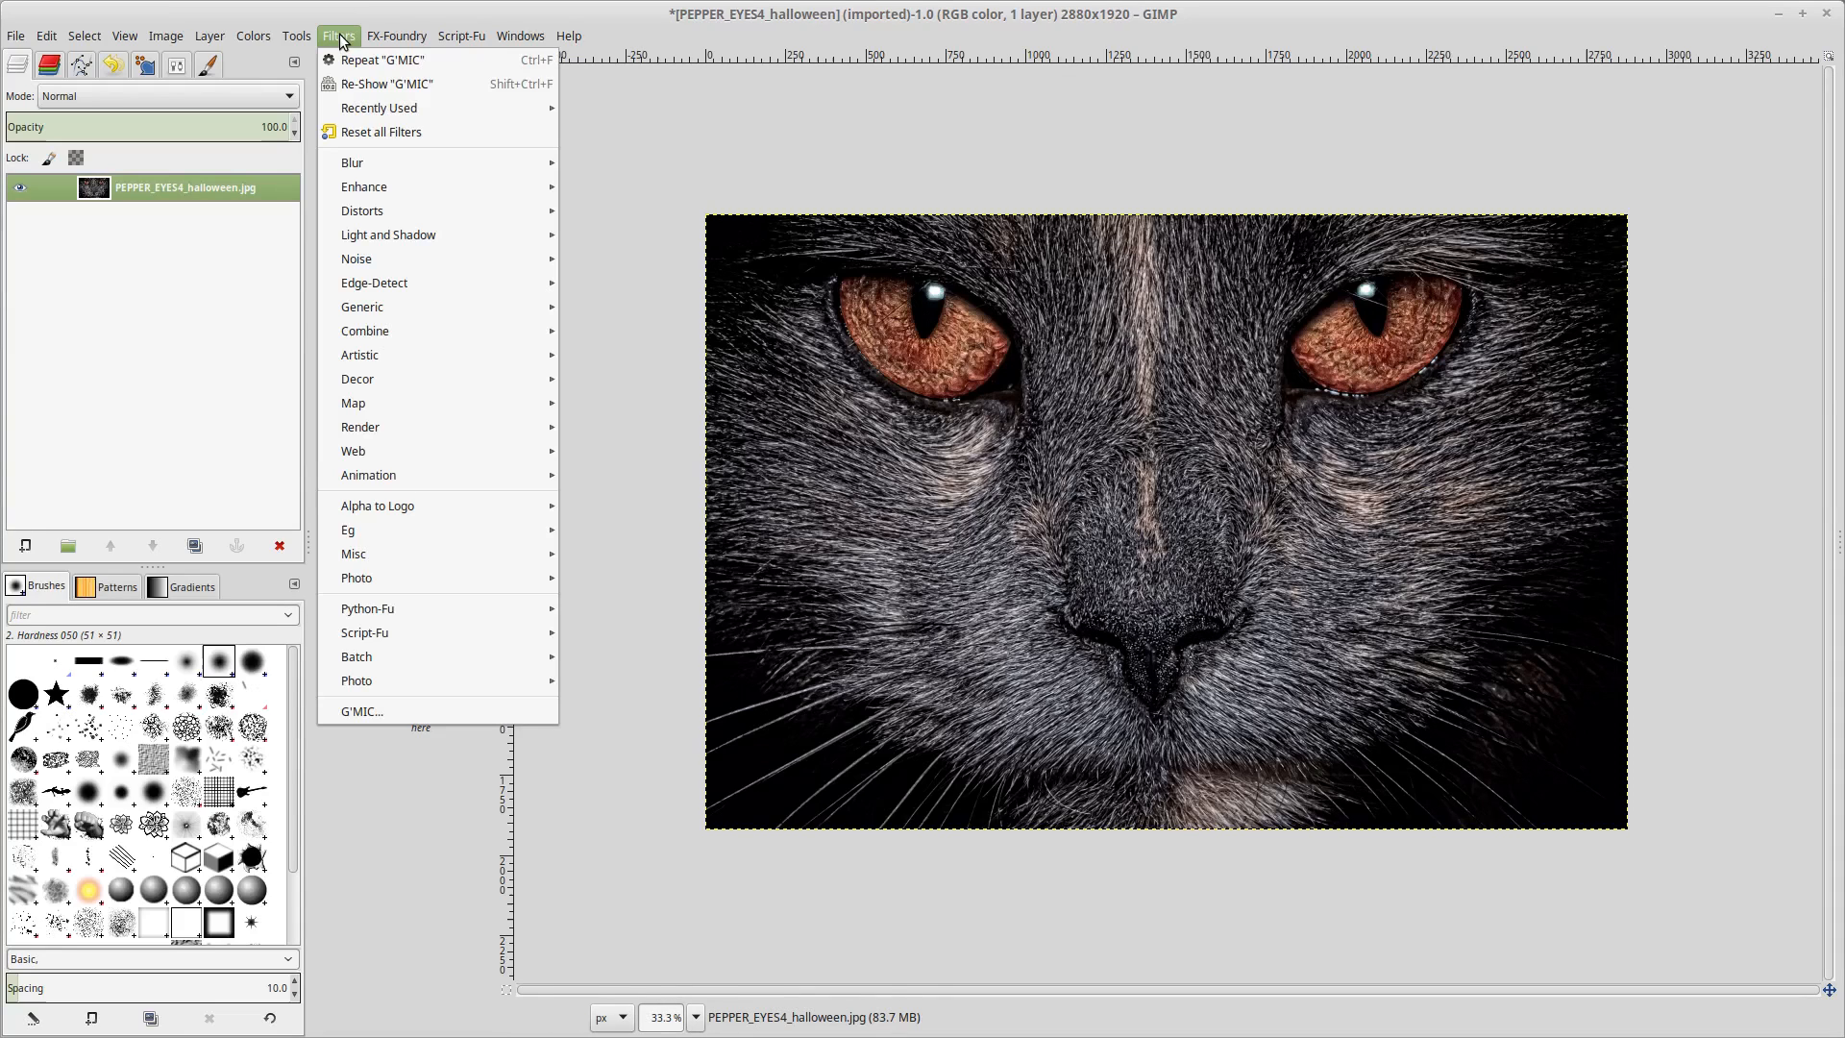
{"action": "left_click", "coordinate": [358, 713]}
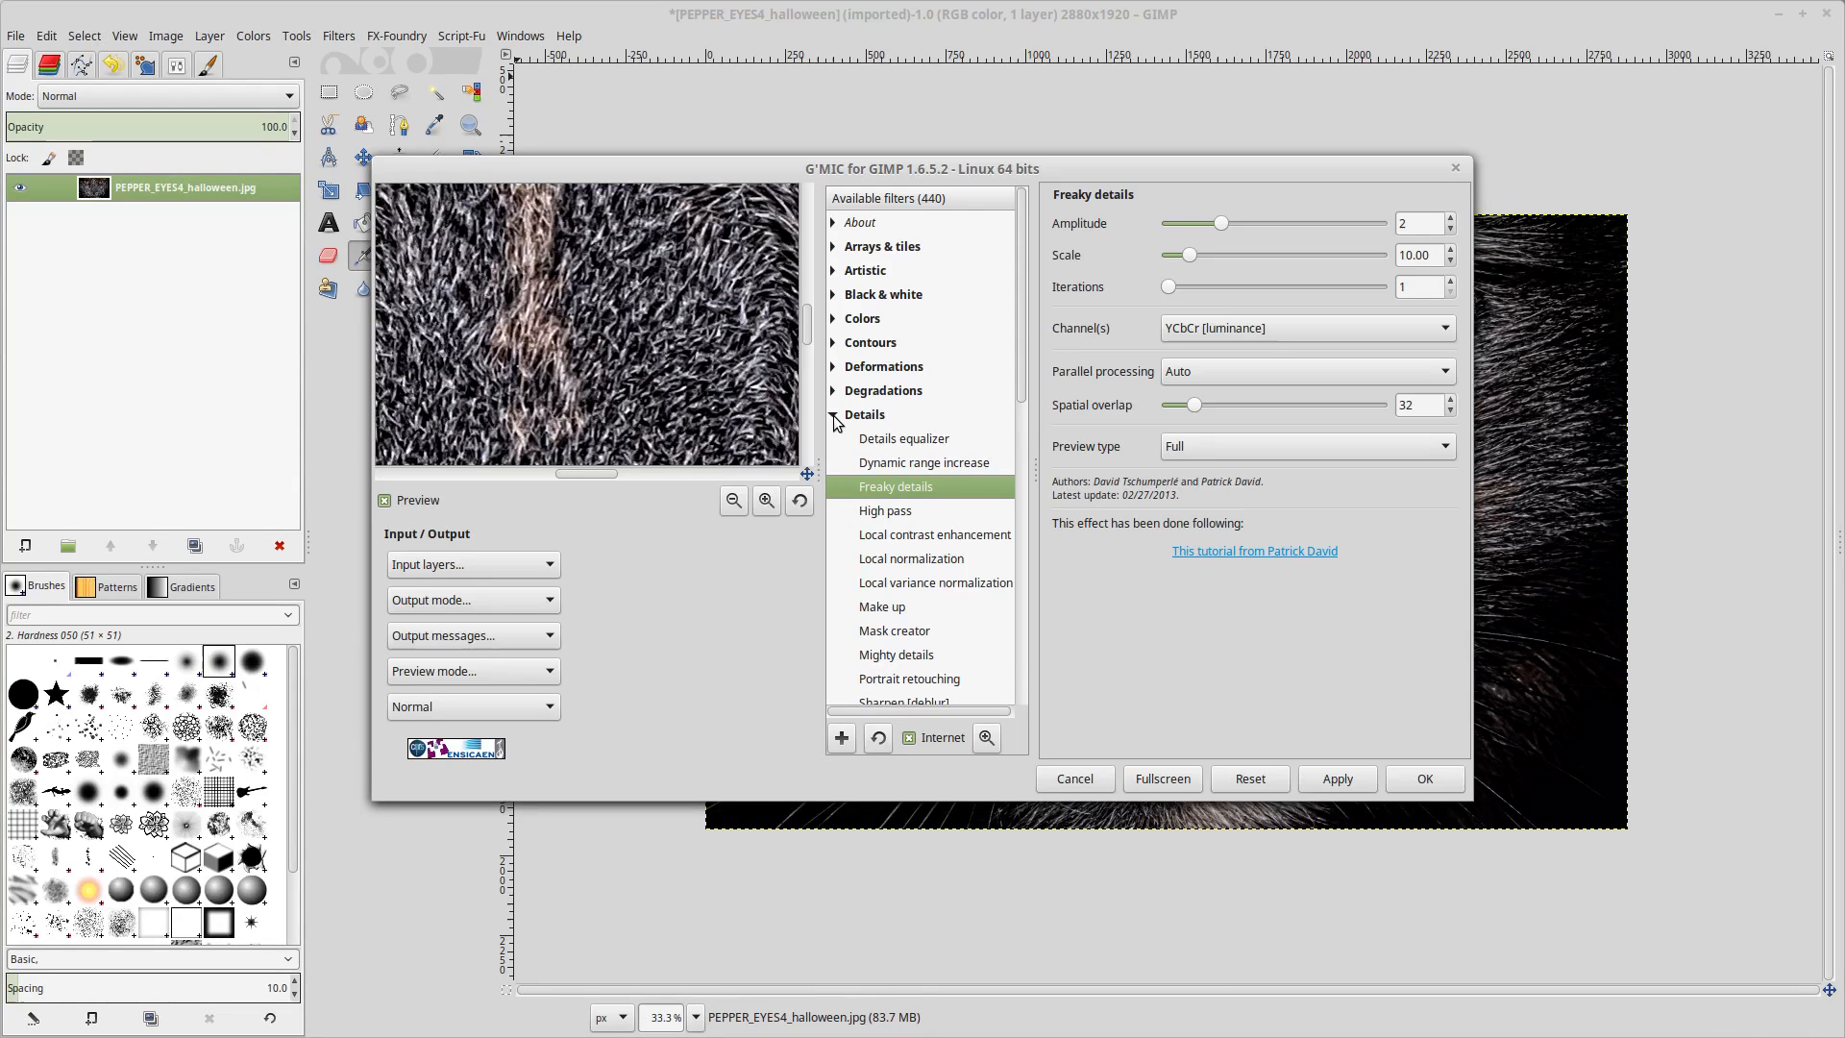
{"action": "left_click", "coordinate": [833, 414]}
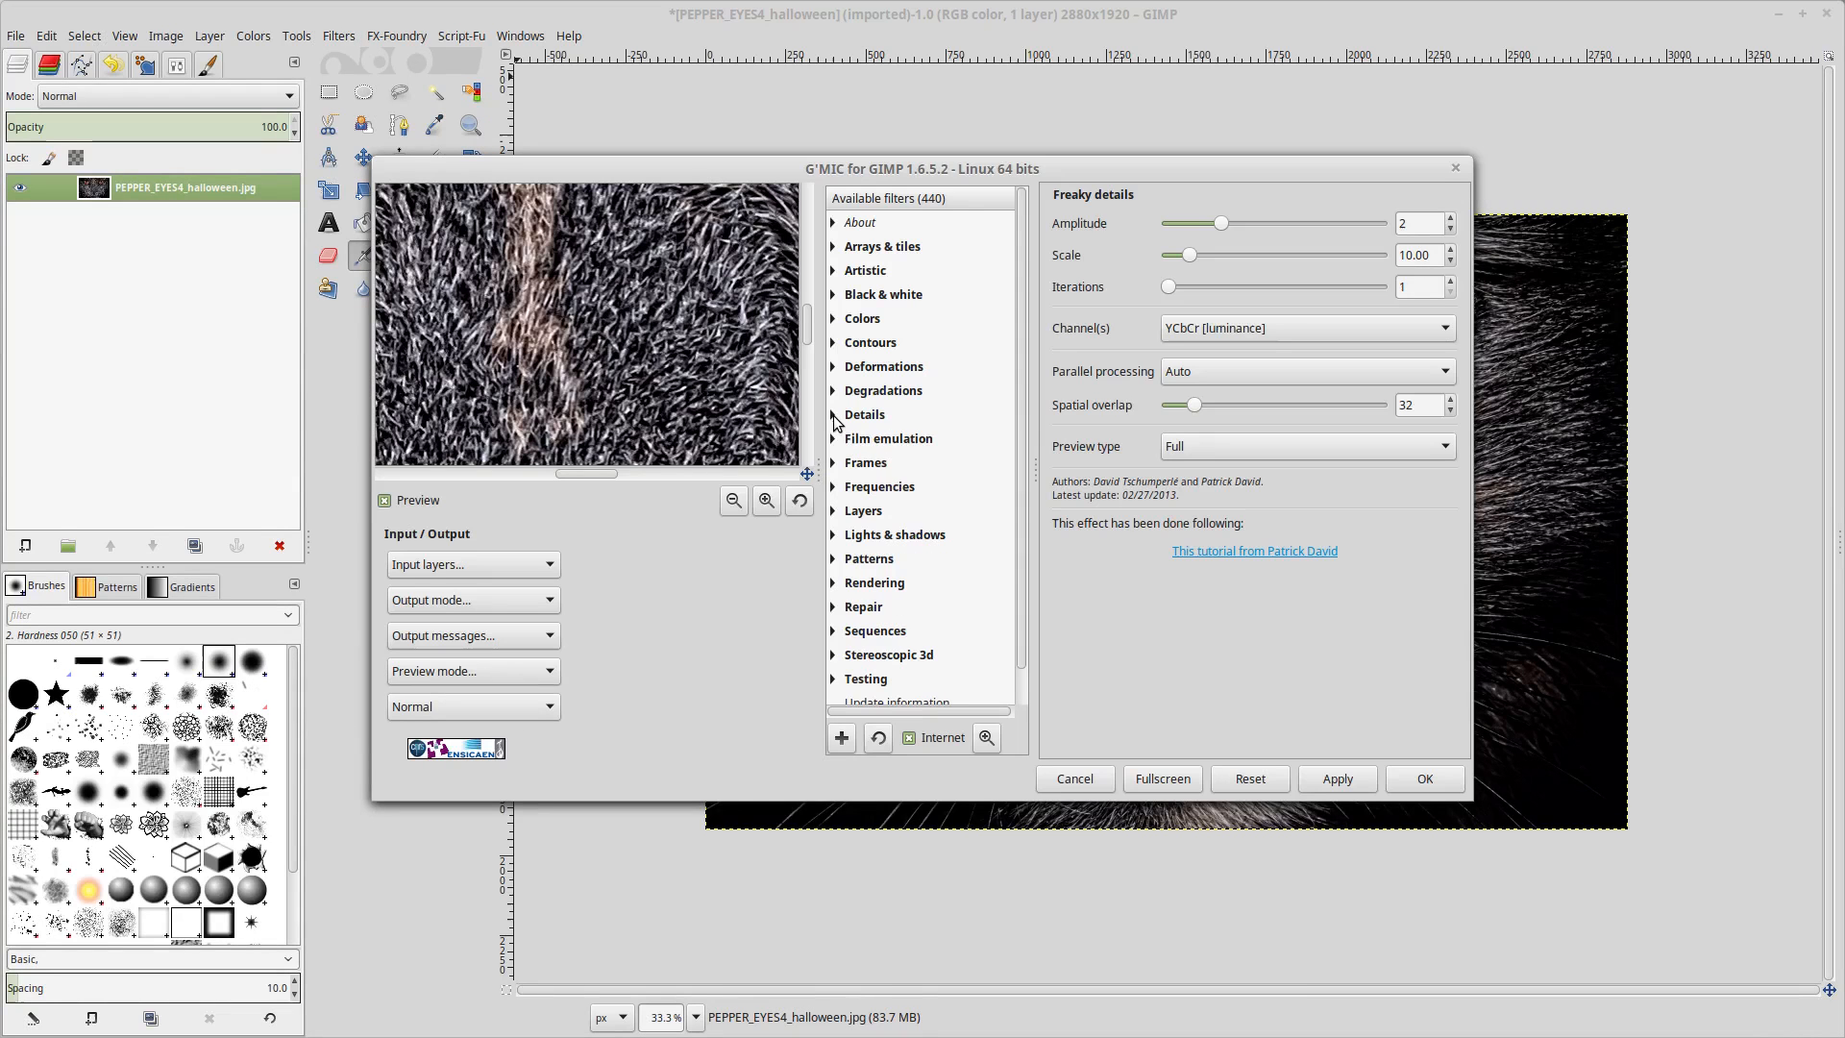
{"action": "left_click", "coordinate": [833, 271]}
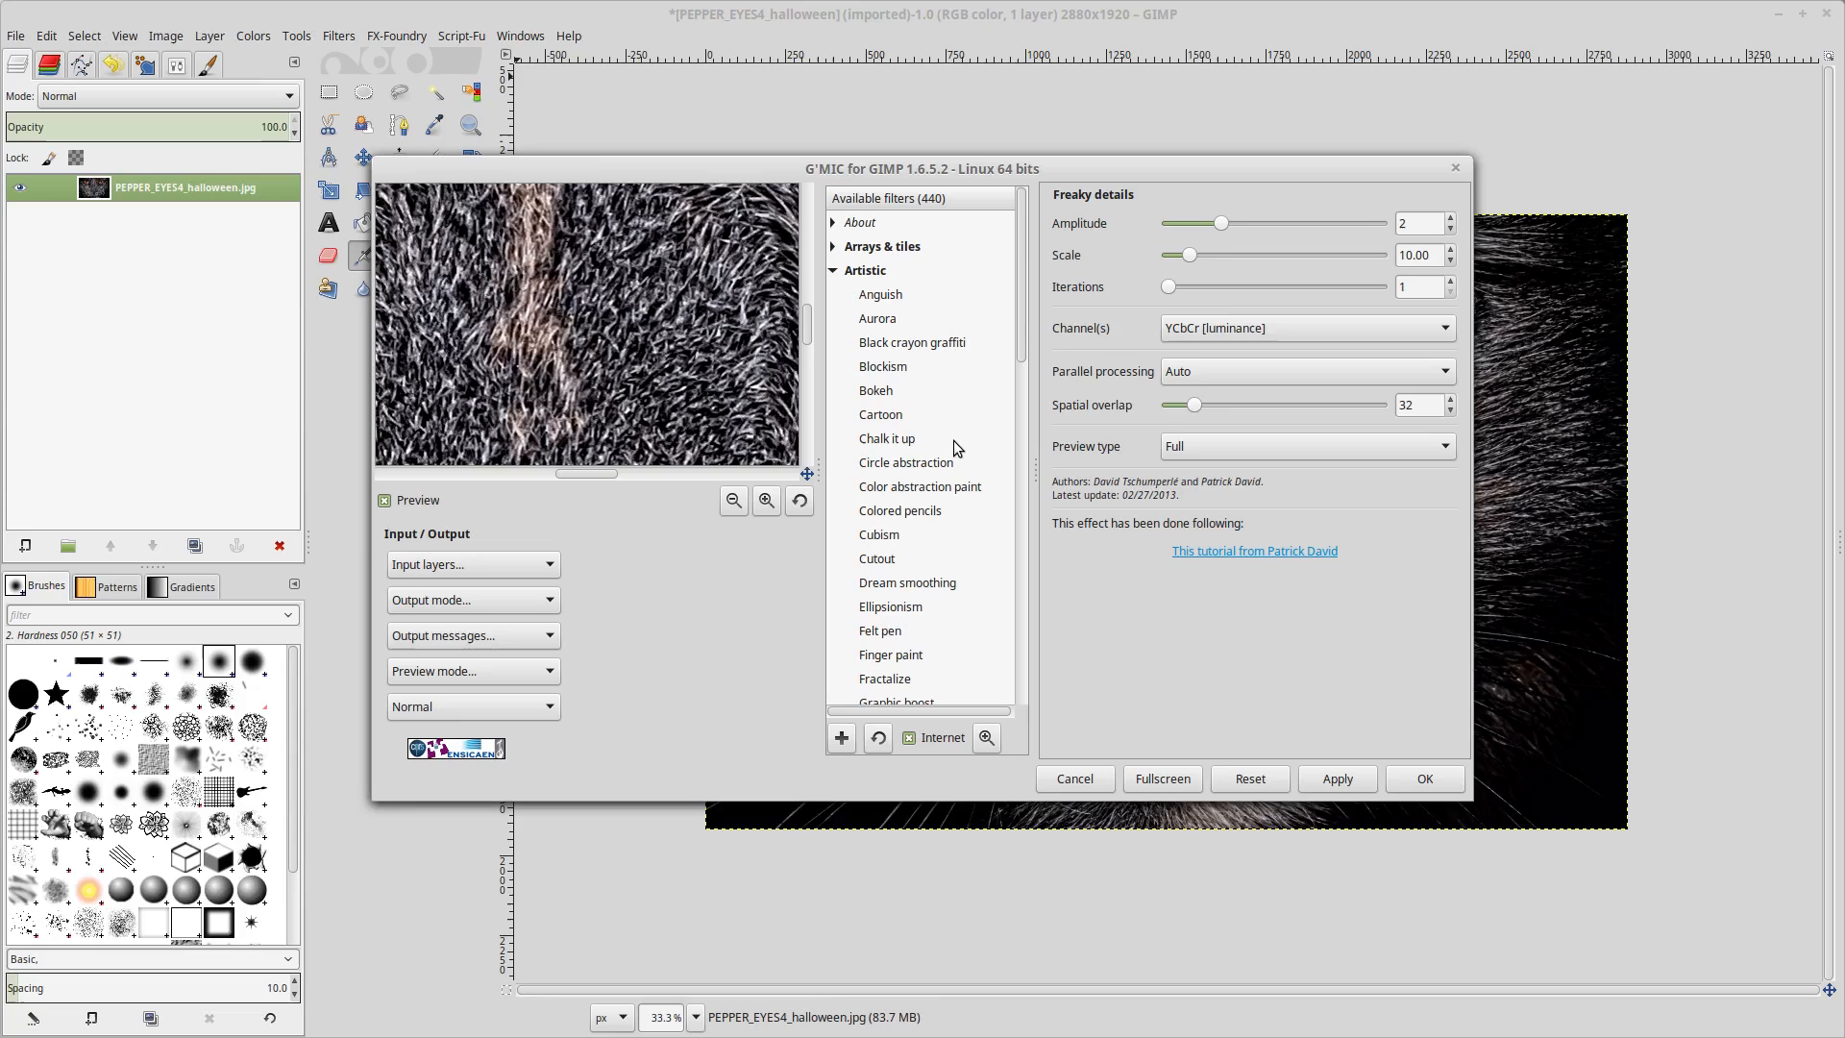
{"action": "left_click", "coordinate": [886, 584]}
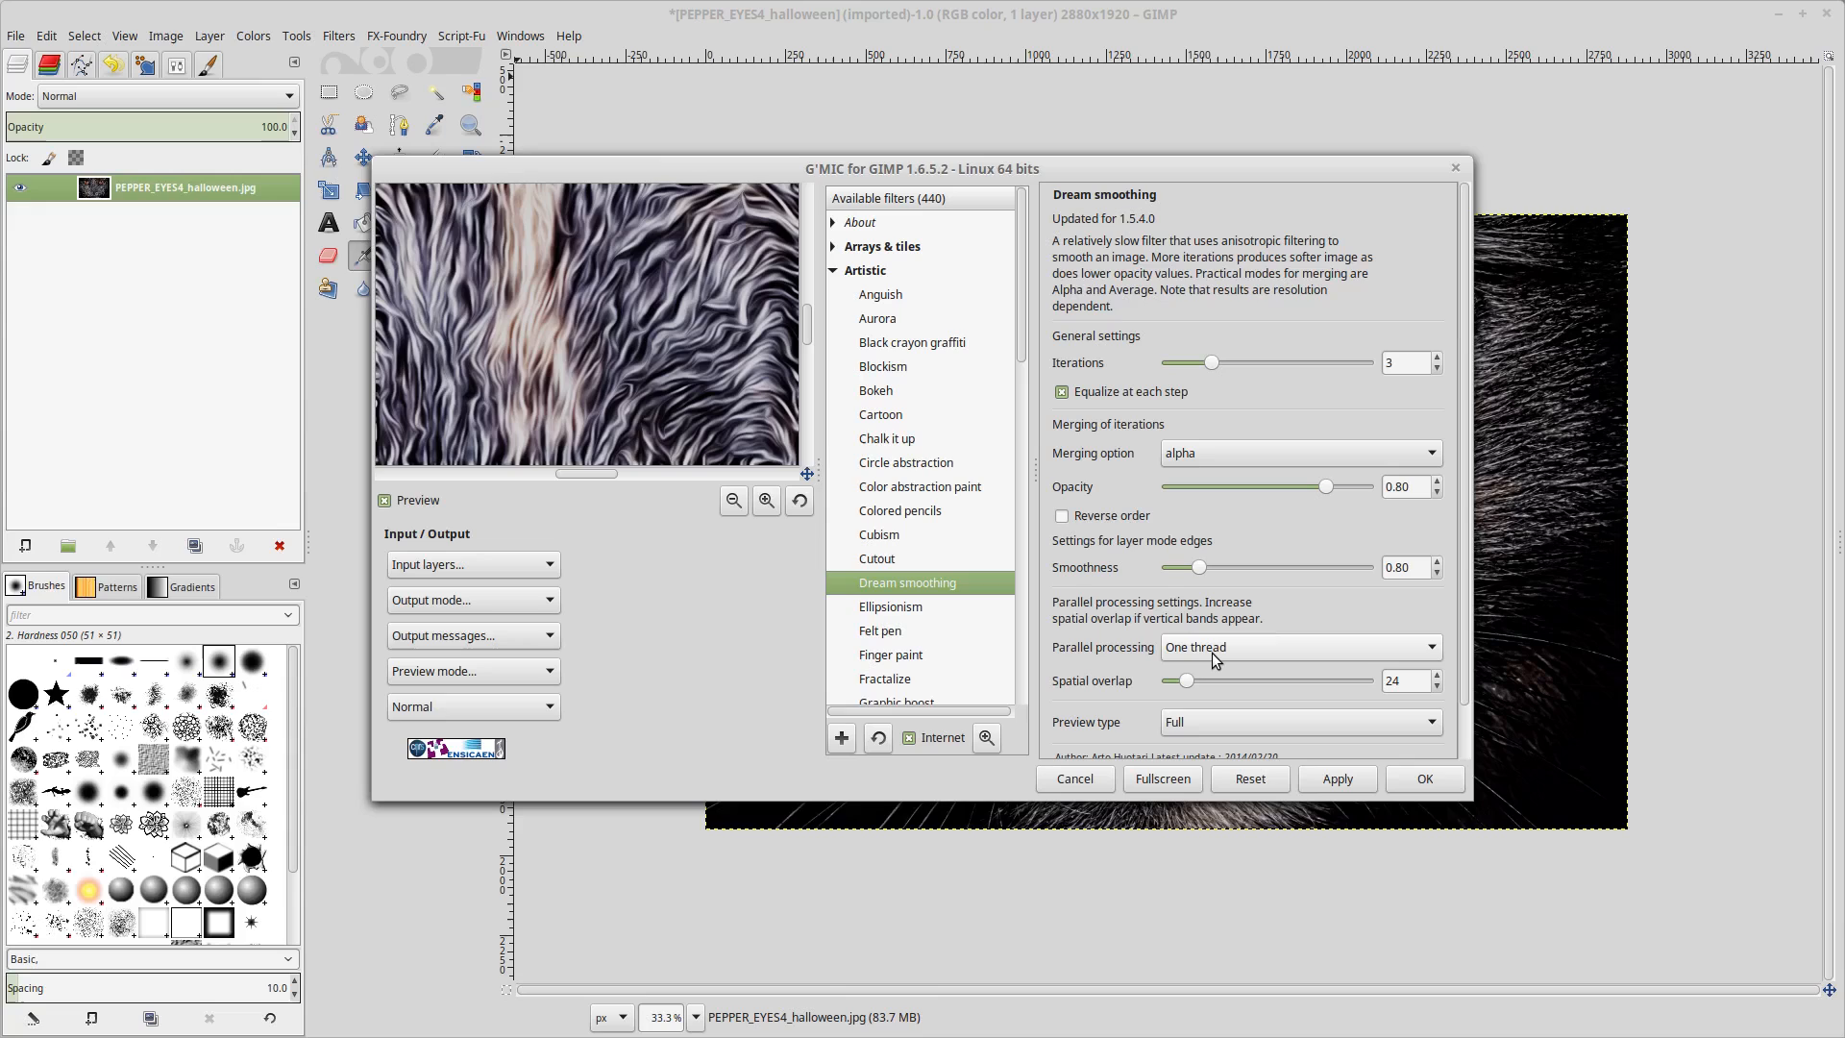
{"action": "left_click", "coordinate": [1428, 650]}
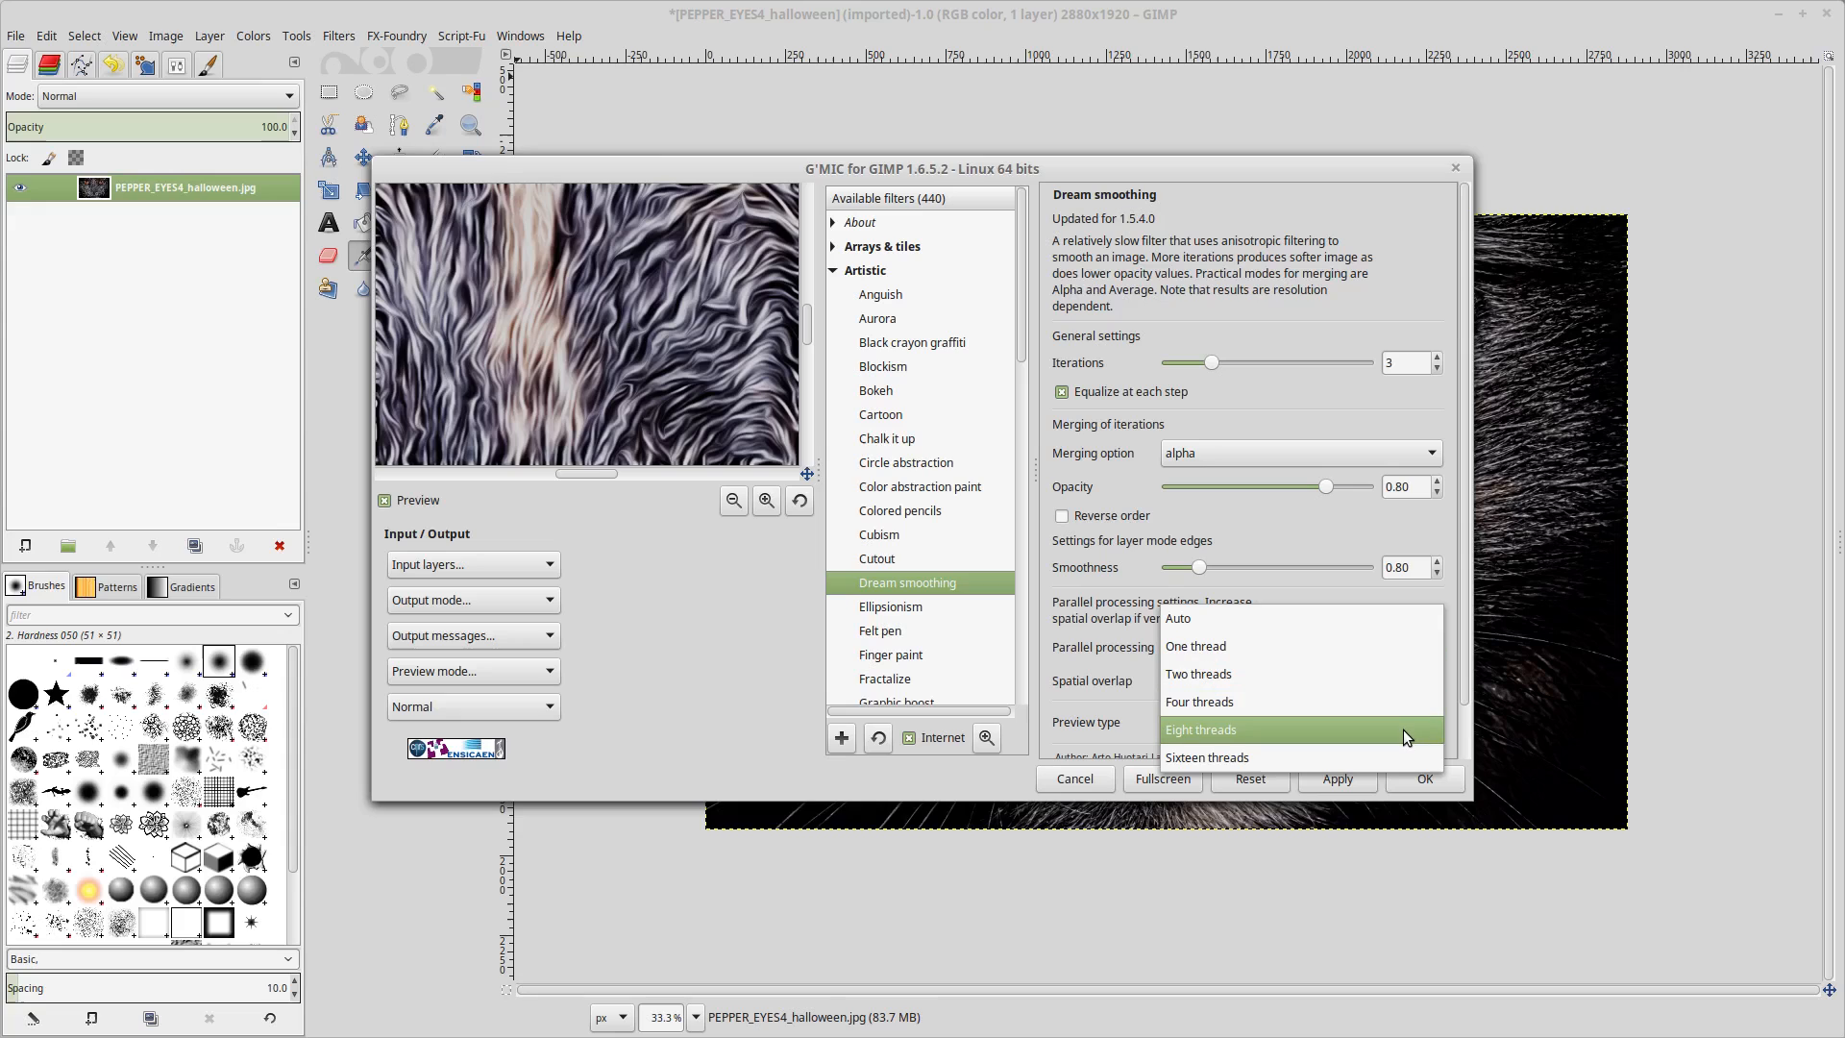
{"action": "left_click", "coordinate": [1249, 730]}
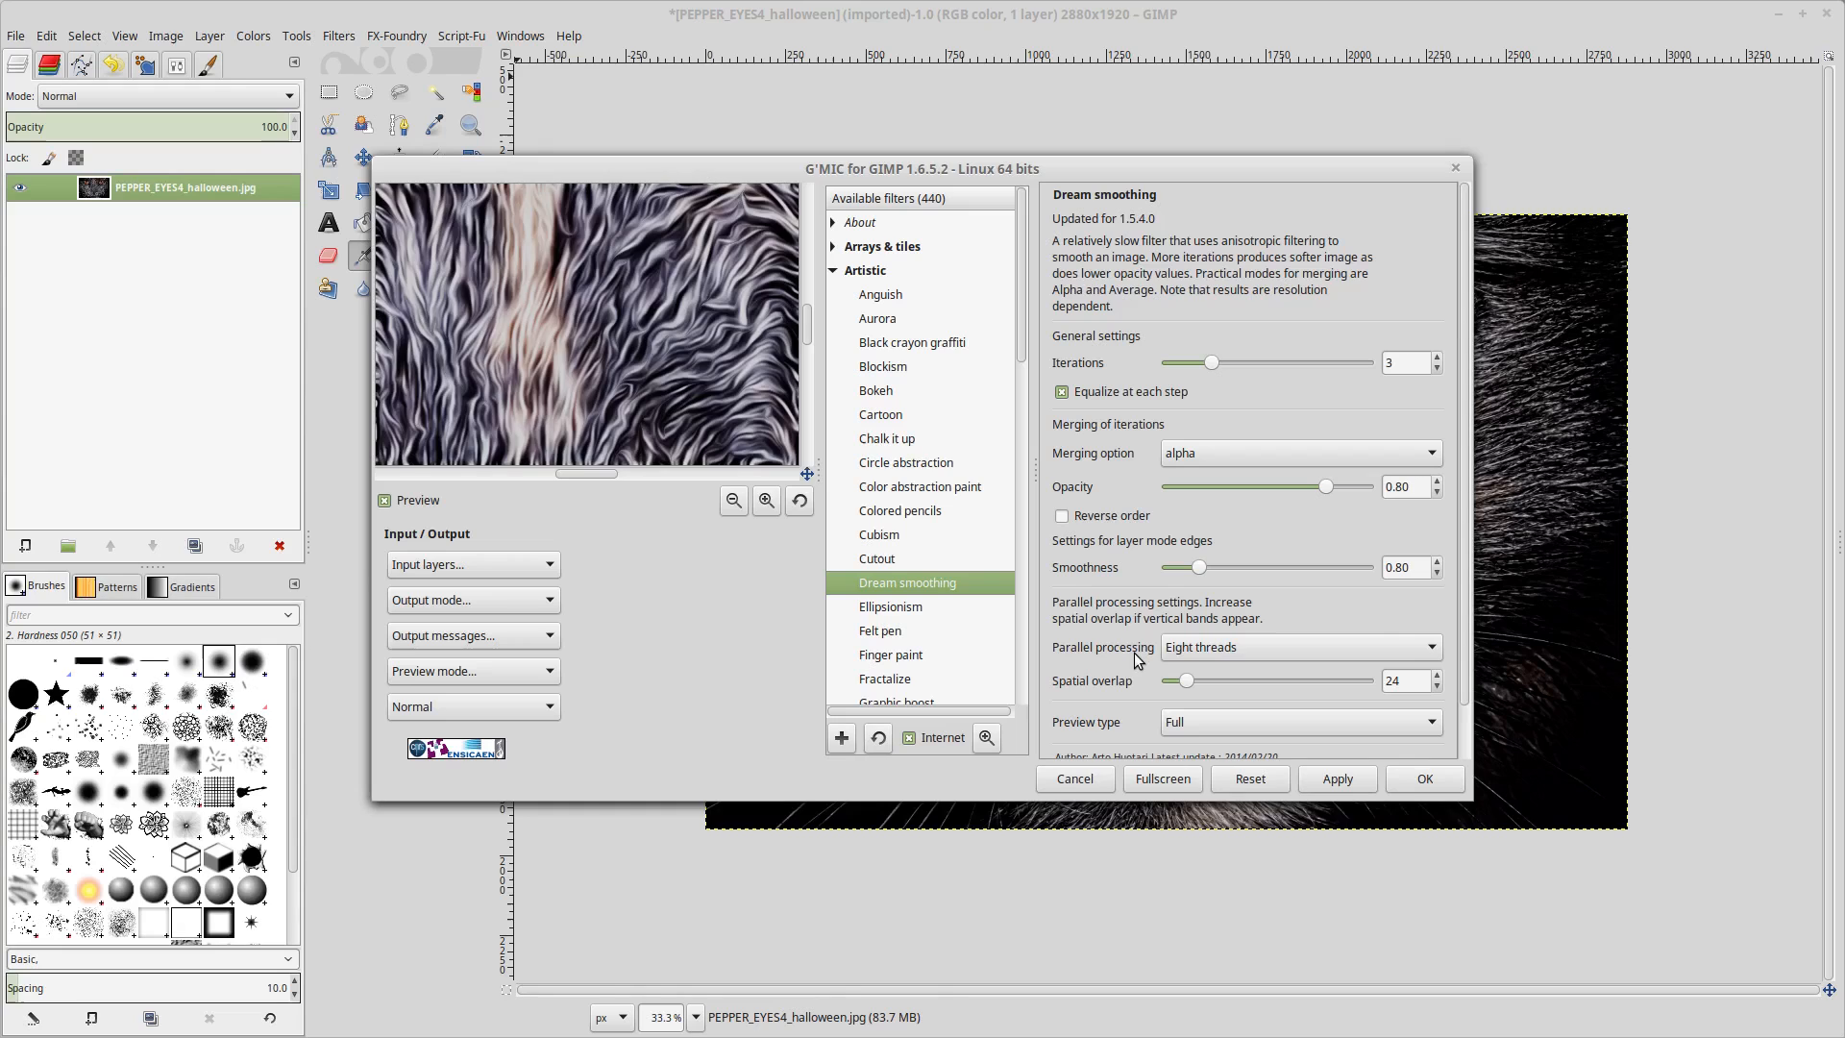
{"action": "left_click", "coordinate": [1421, 780]}
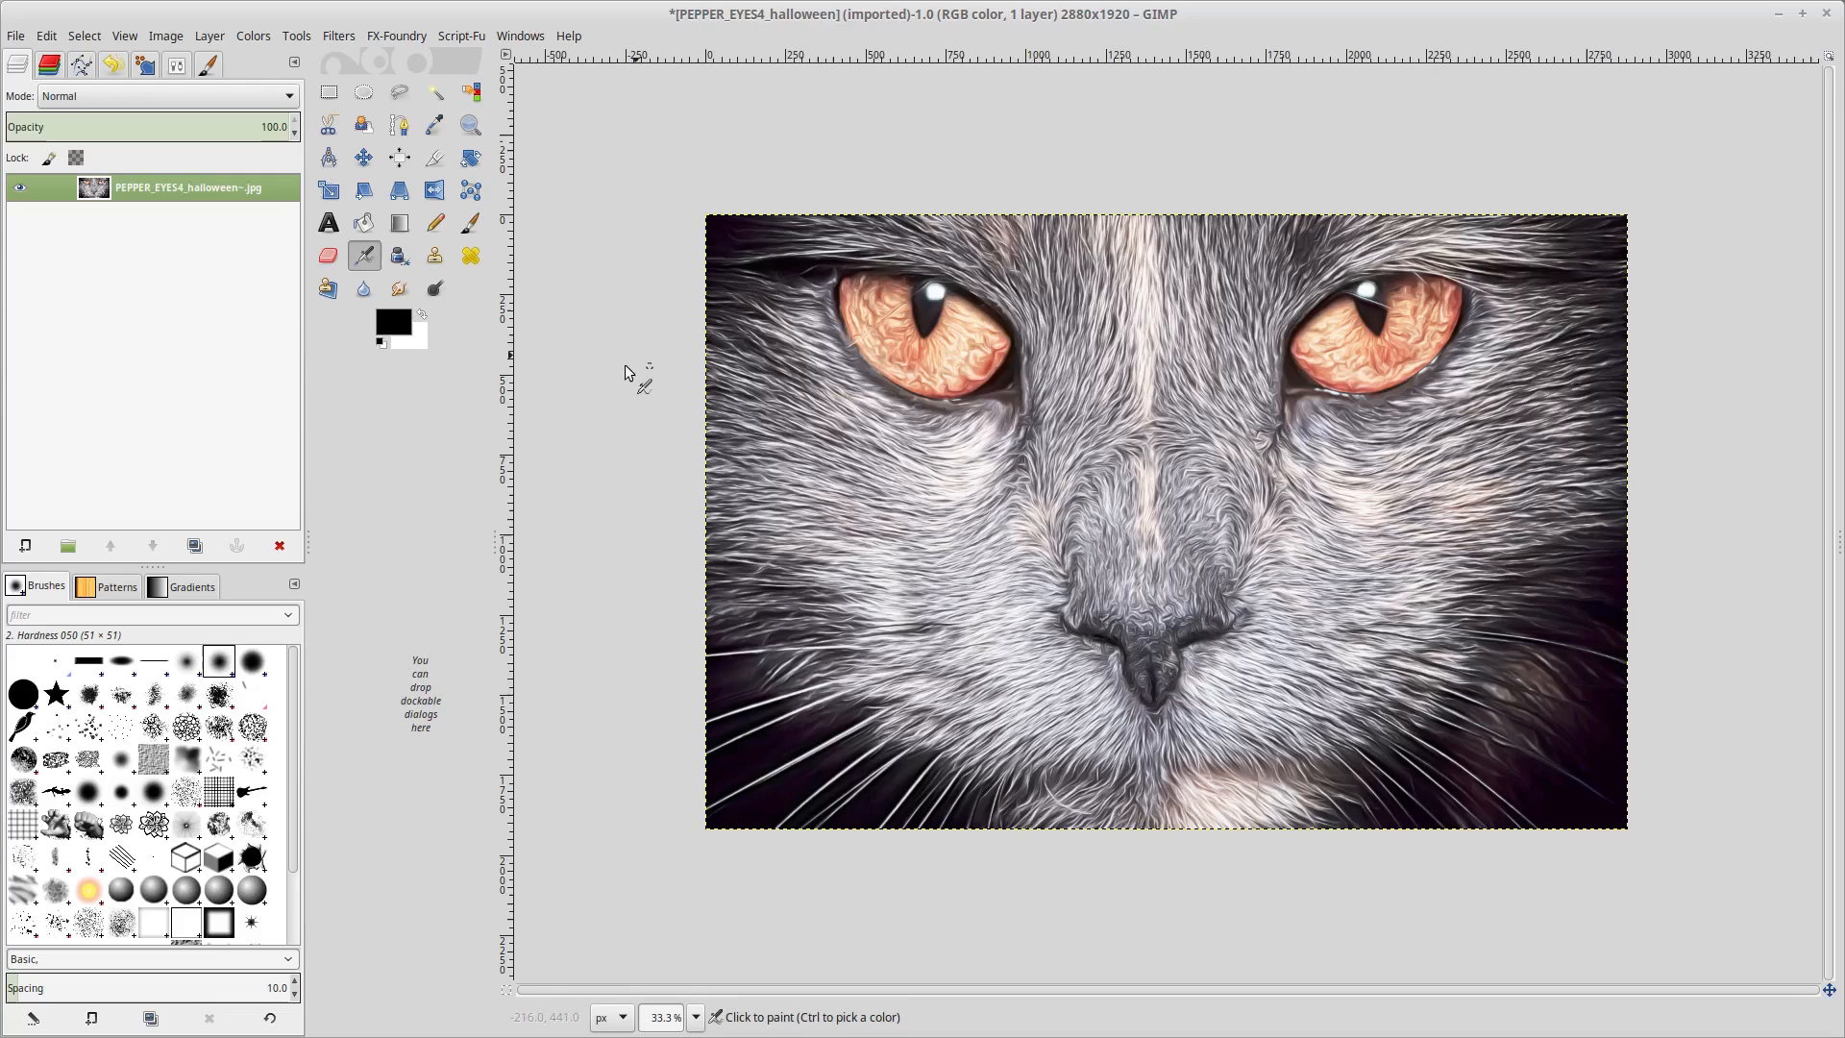
{"action": "left_click", "coordinate": [342, 36]}
{"action": "left_click", "coordinate": [355, 52]}
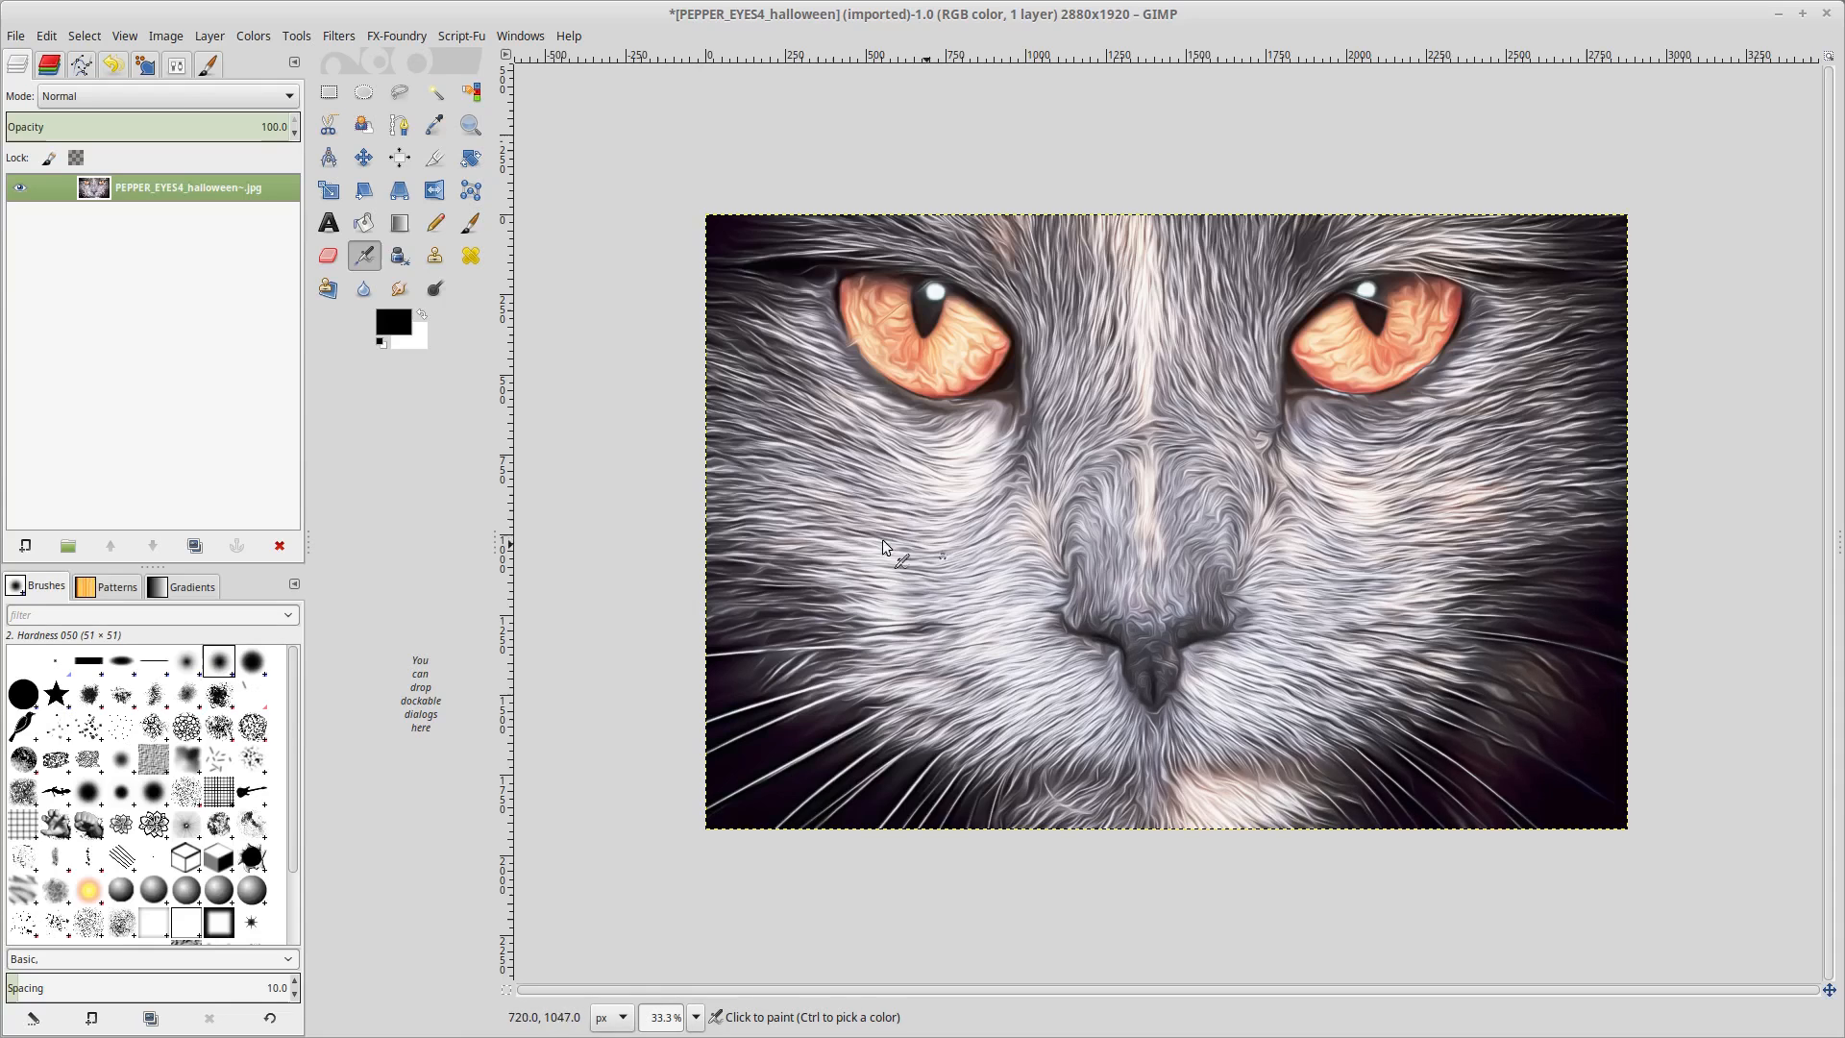
Adjust the image with Brightness-Contrast, setting brightness to -57 and contrast to about 47
{"action": "left_click", "coordinate": [262, 43]}
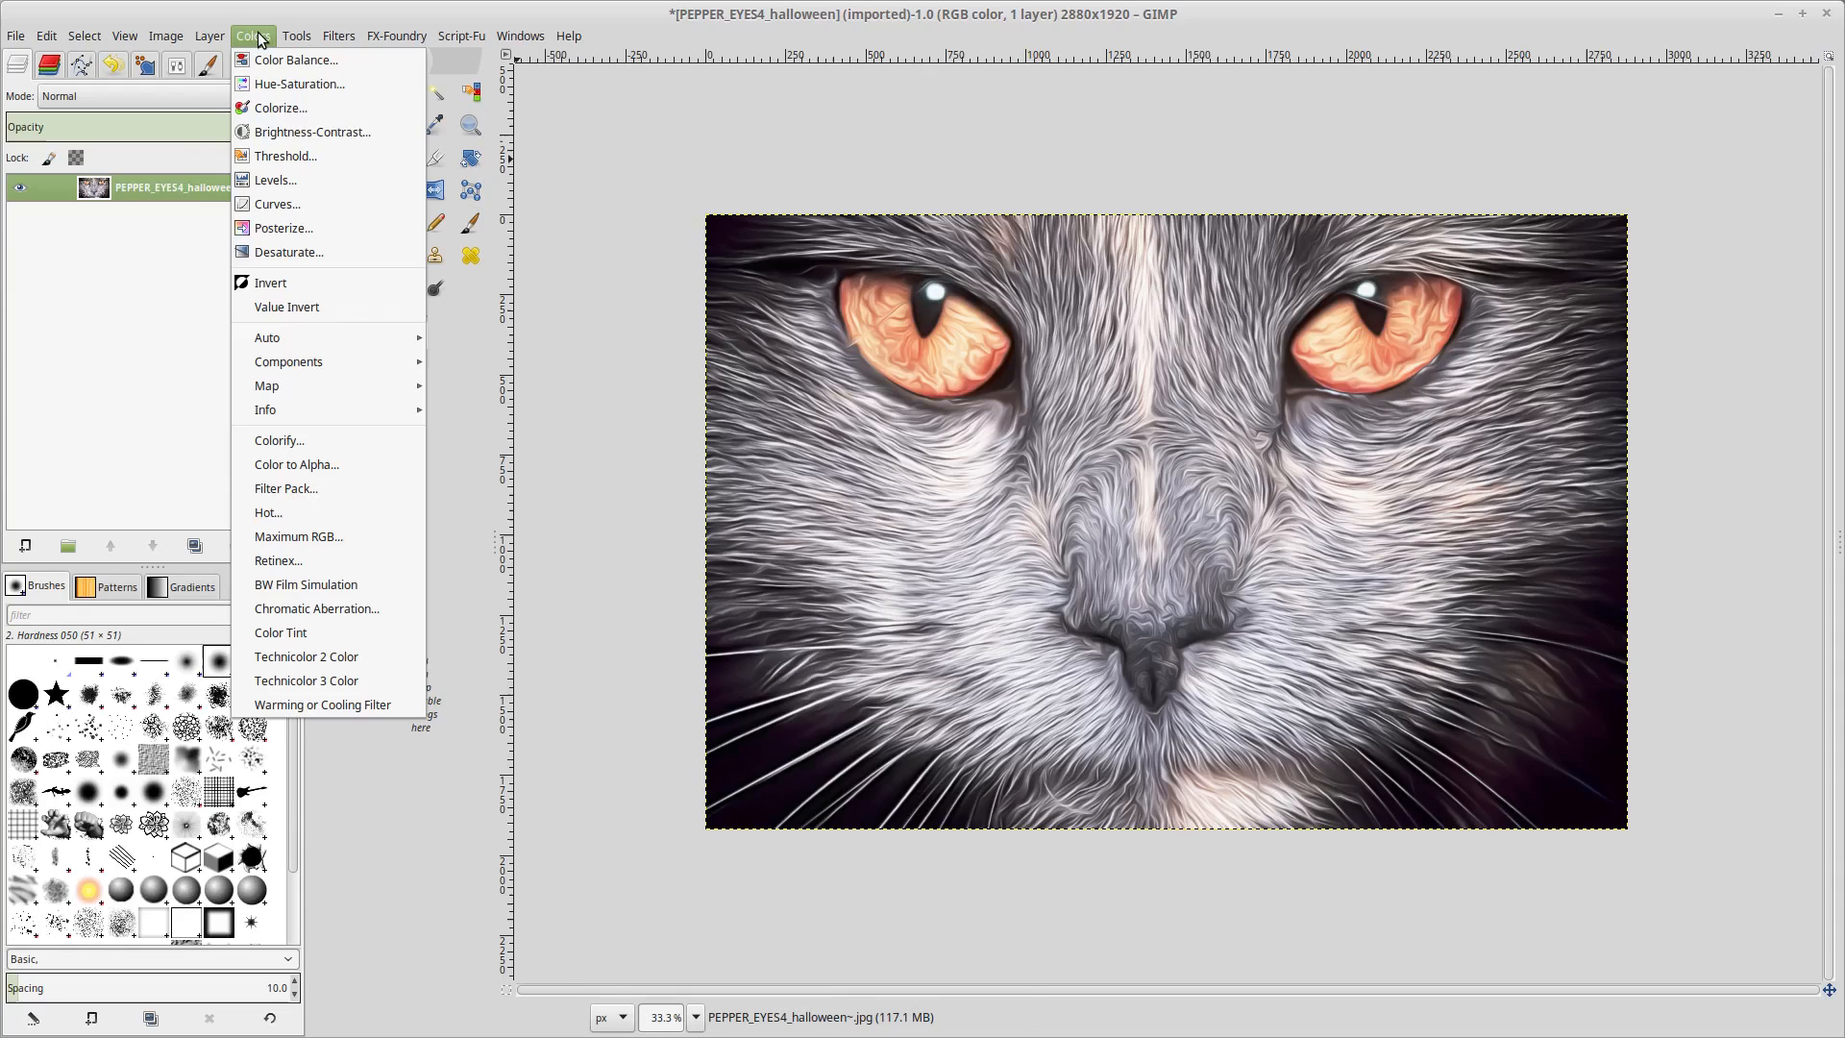
{"action": "left_click", "coordinate": [354, 137]}
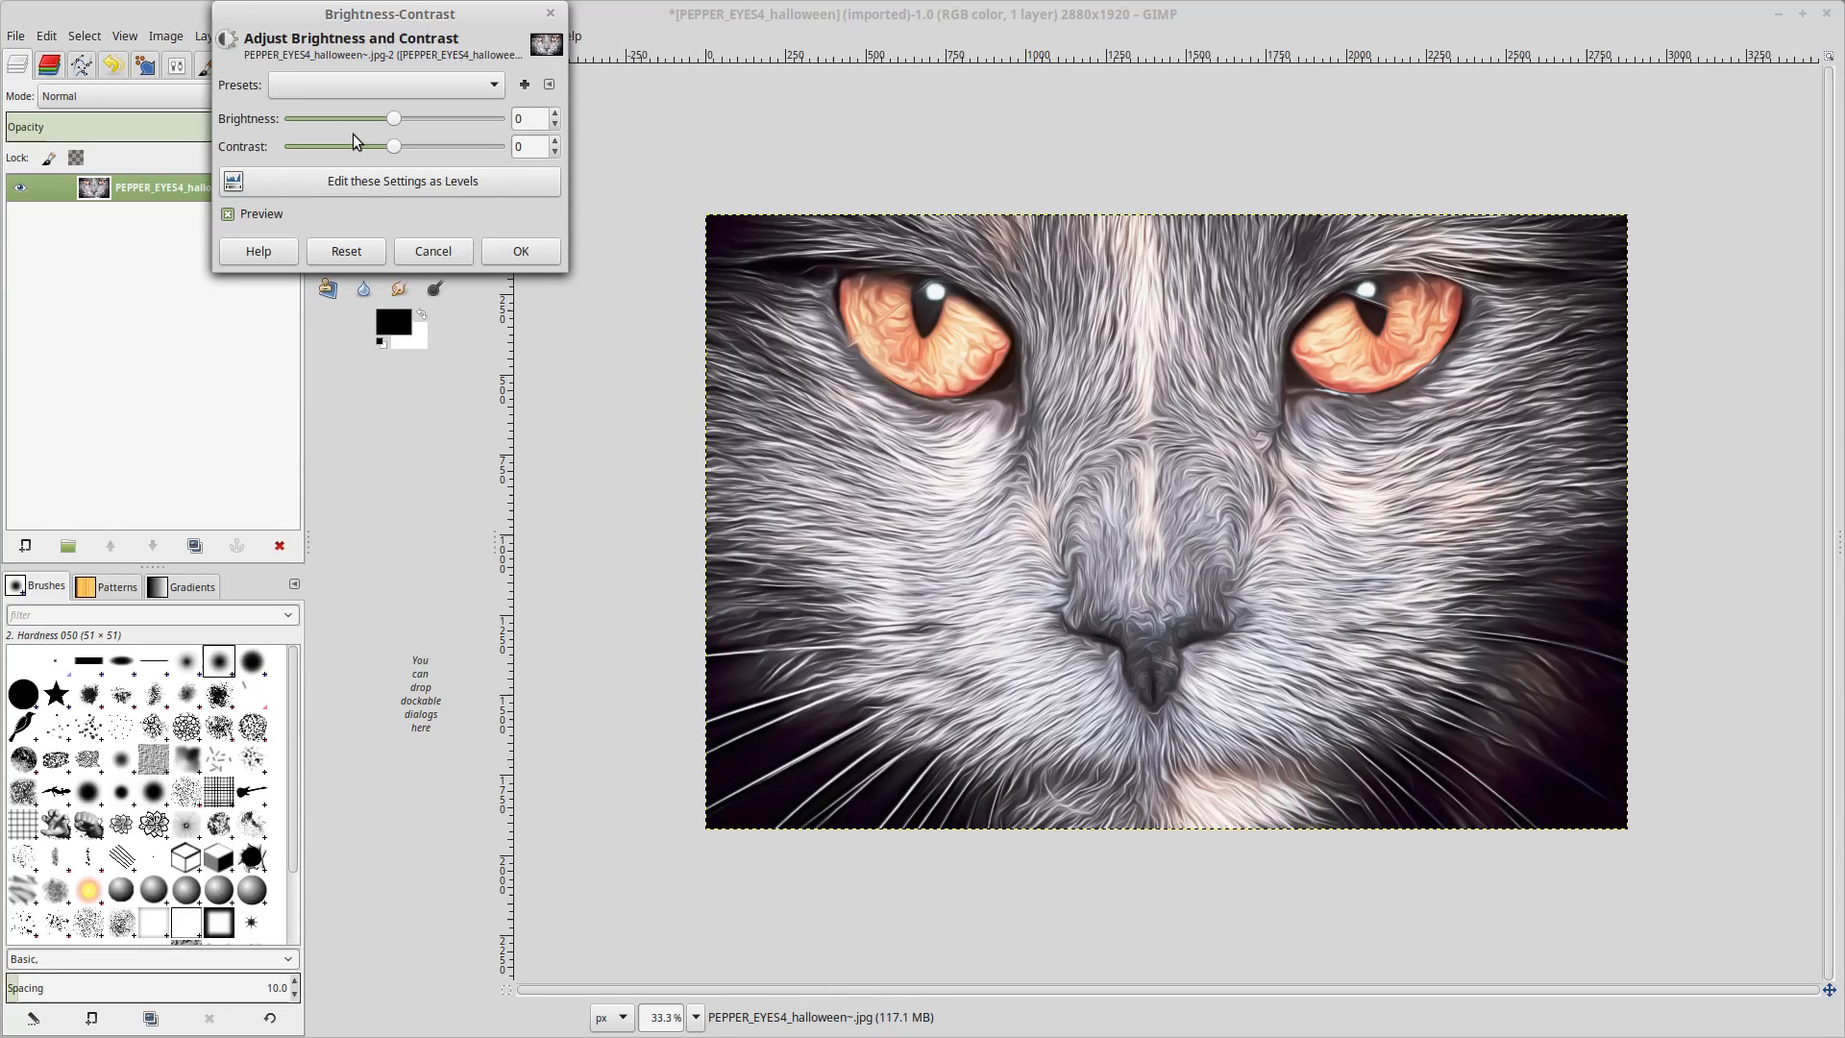
{"action": "left_click_drag", "start_coordinate": [396, 120], "coordinate": [350, 126]}
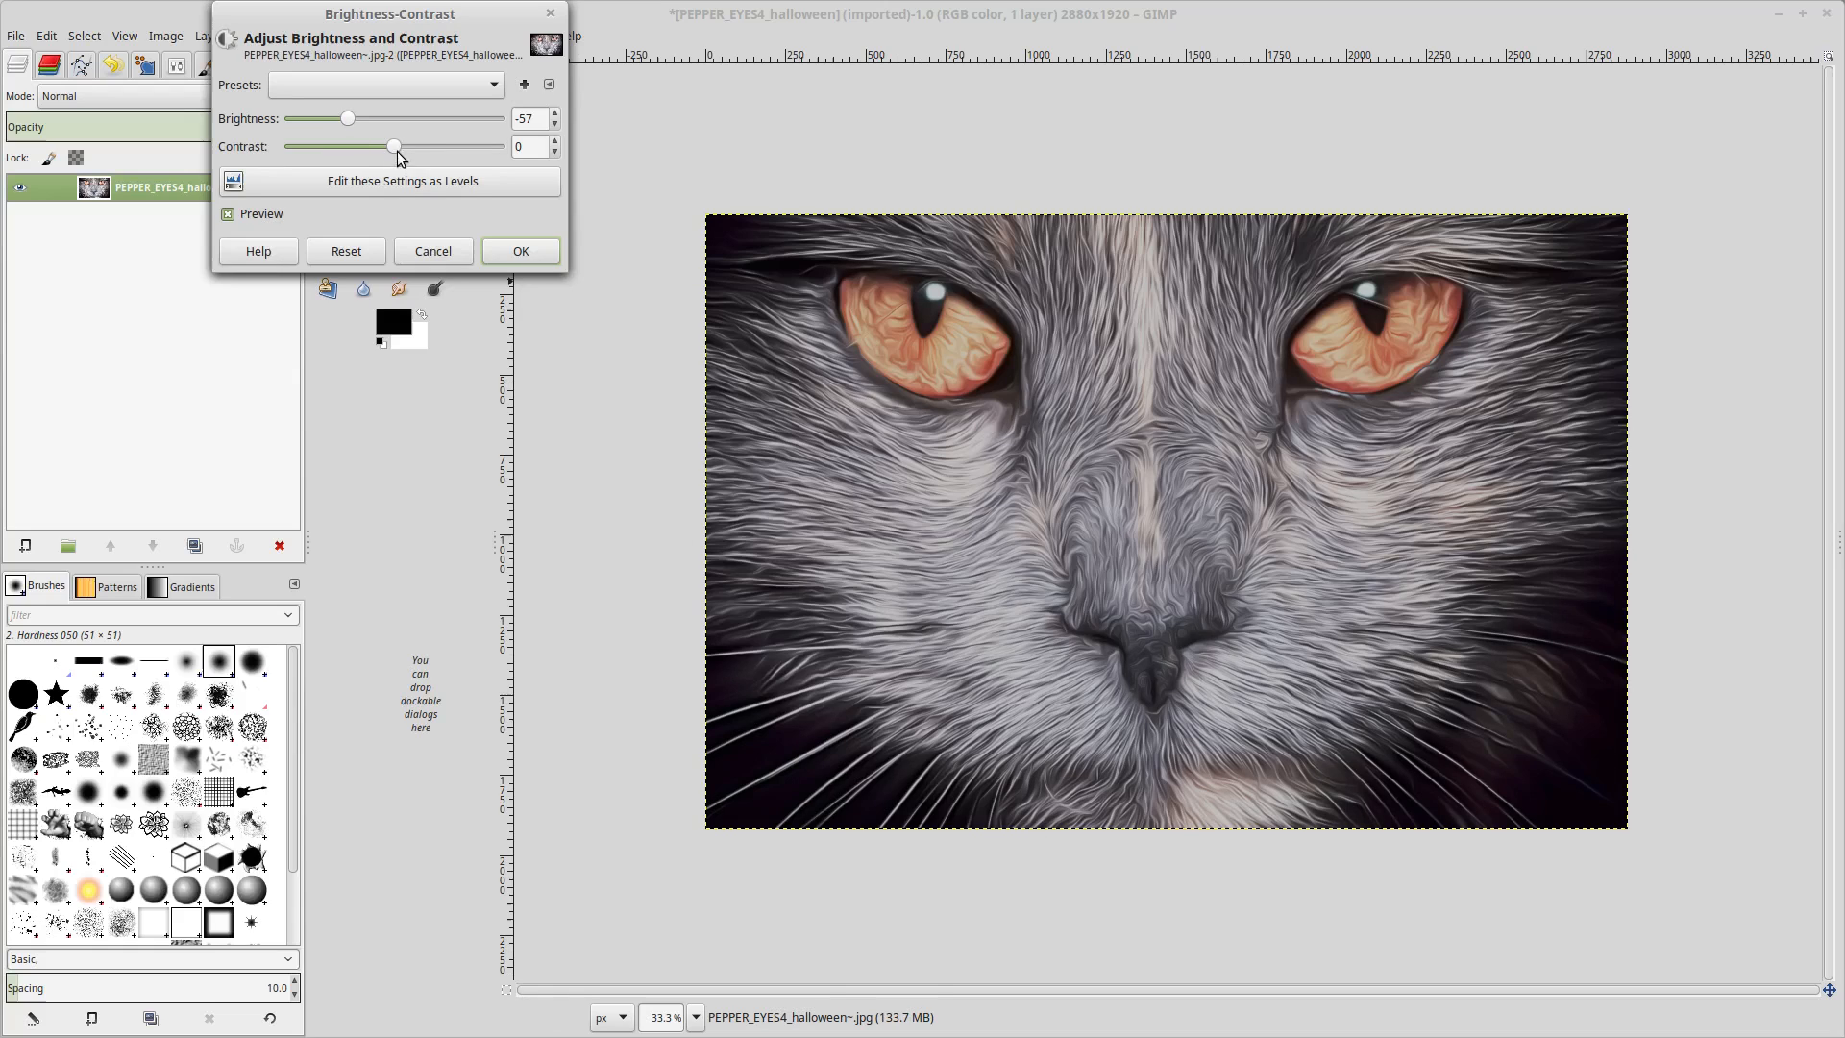
{"action": "left_click_drag", "start_coordinate": [408, 156], "coordinate": [438, 173]}
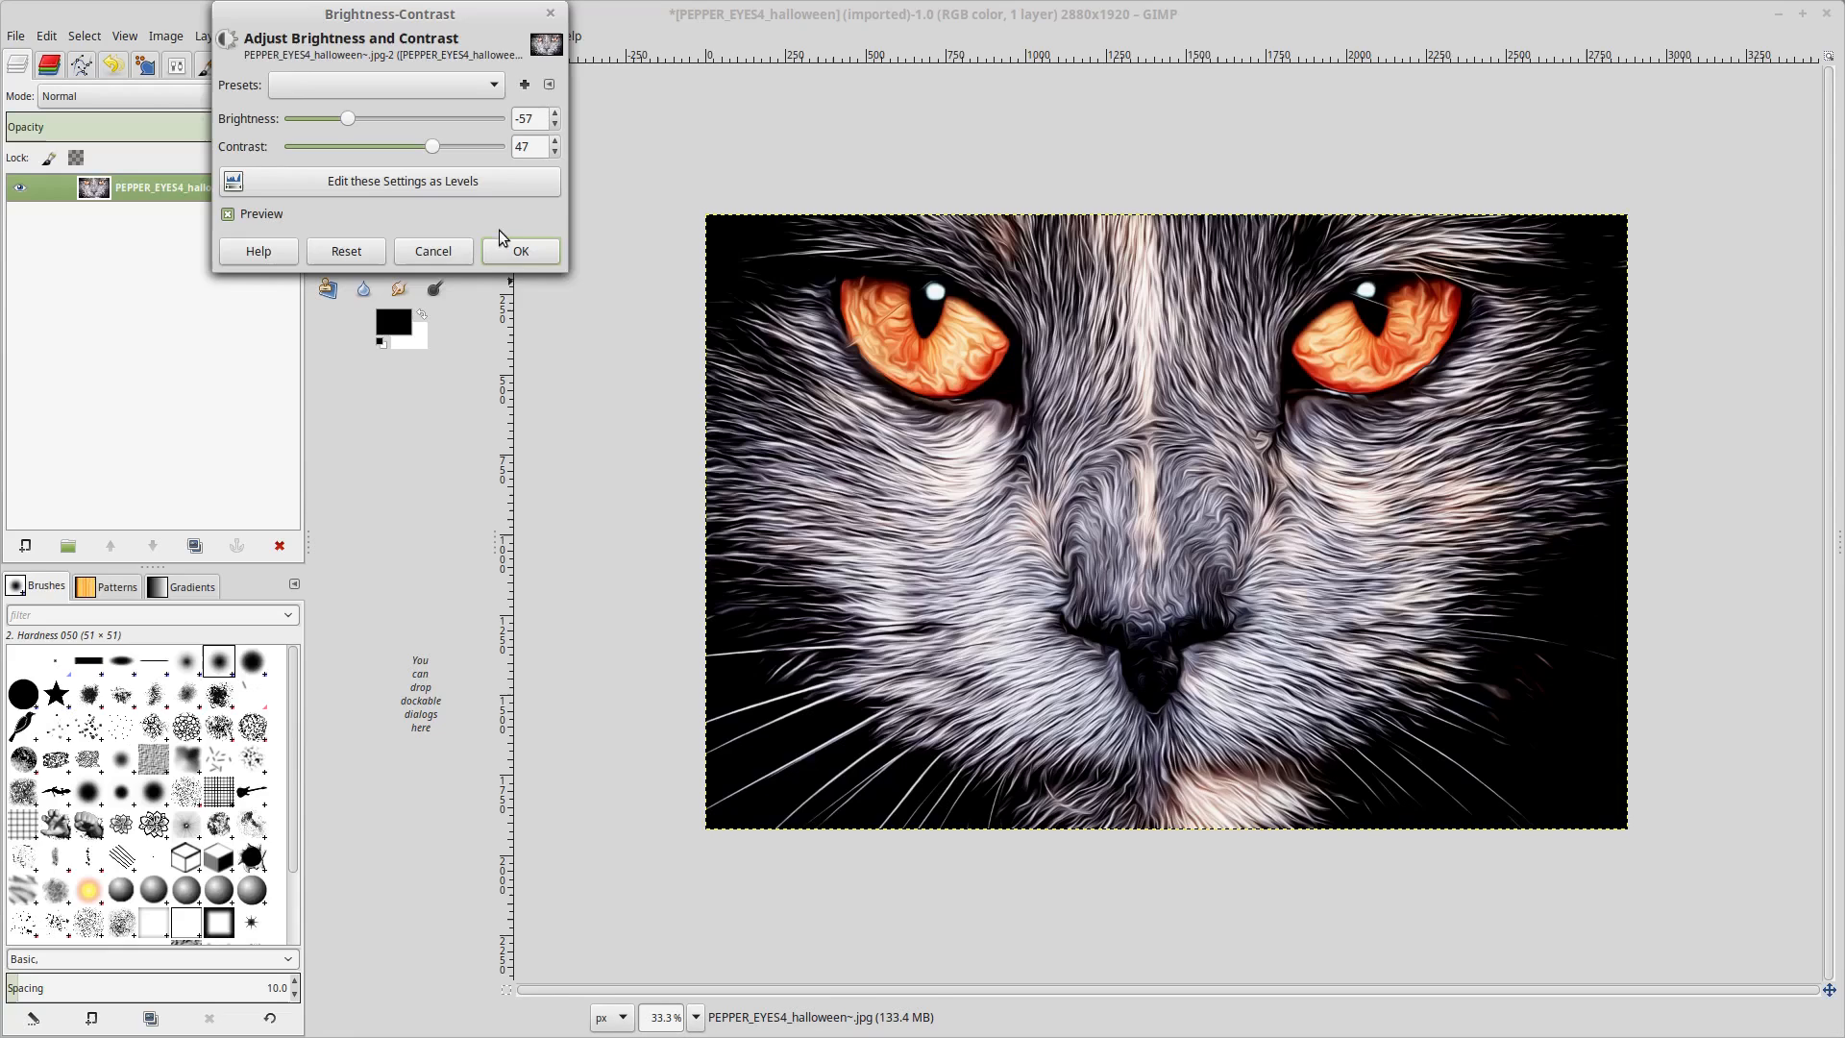
{"action": "left_click_drag", "start_coordinate": [432, 147], "coordinate": [434, 151]}
{"action": "left_click", "coordinate": [520, 251]}
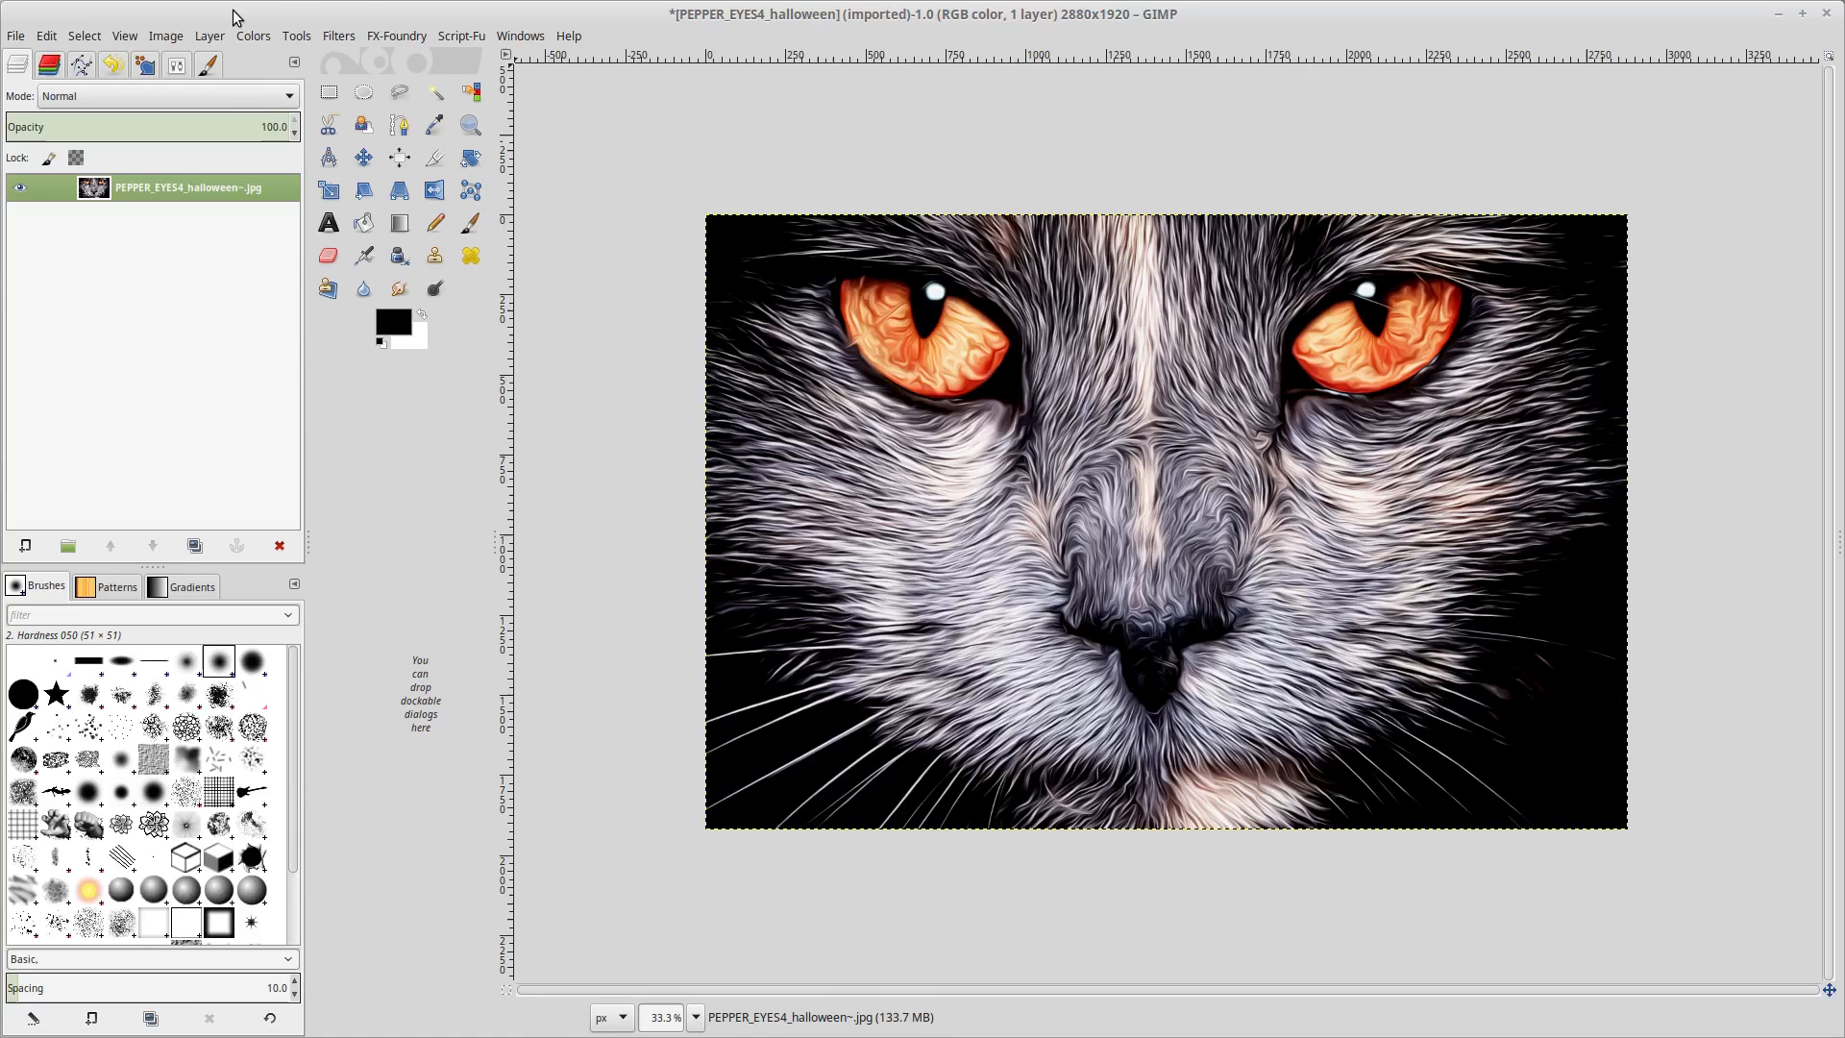
Raise the overall color saturation of the cat image to 86 with Hue-Saturation
{"action": "left_click", "coordinate": [257, 36]}
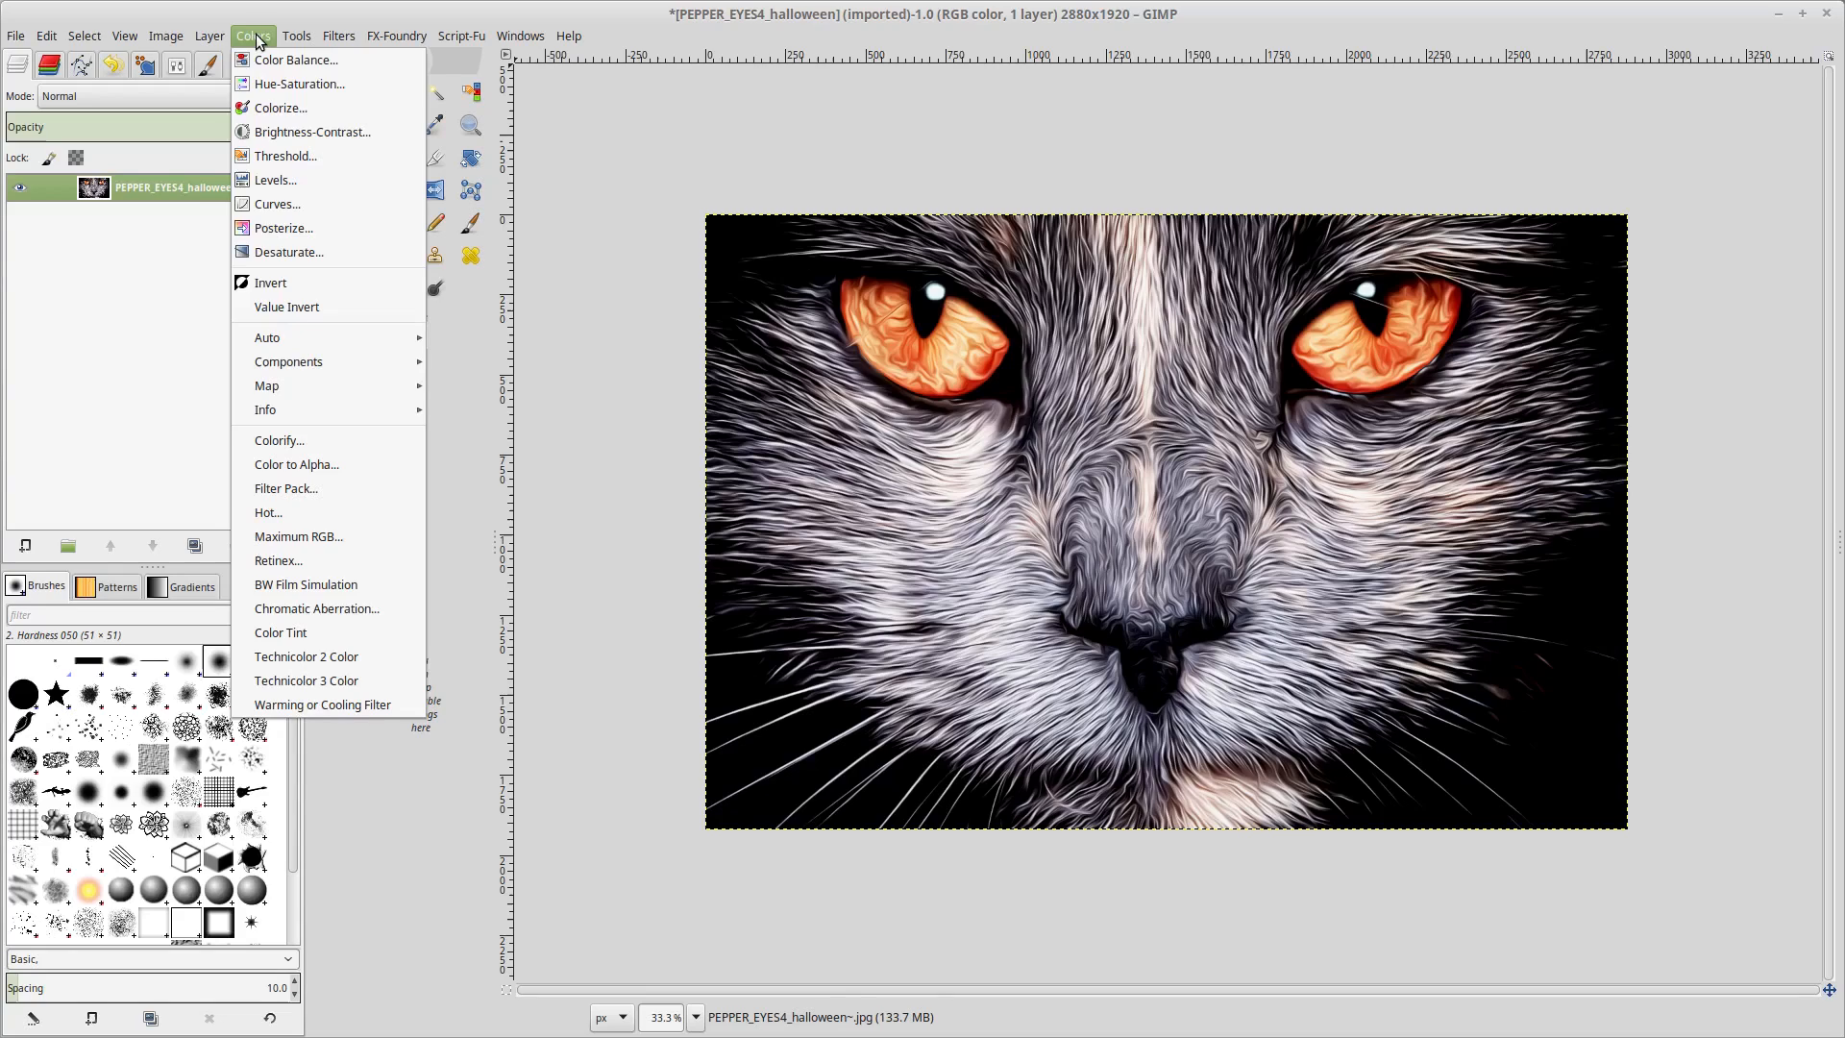
{"action": "left_click", "coordinate": [304, 102]}
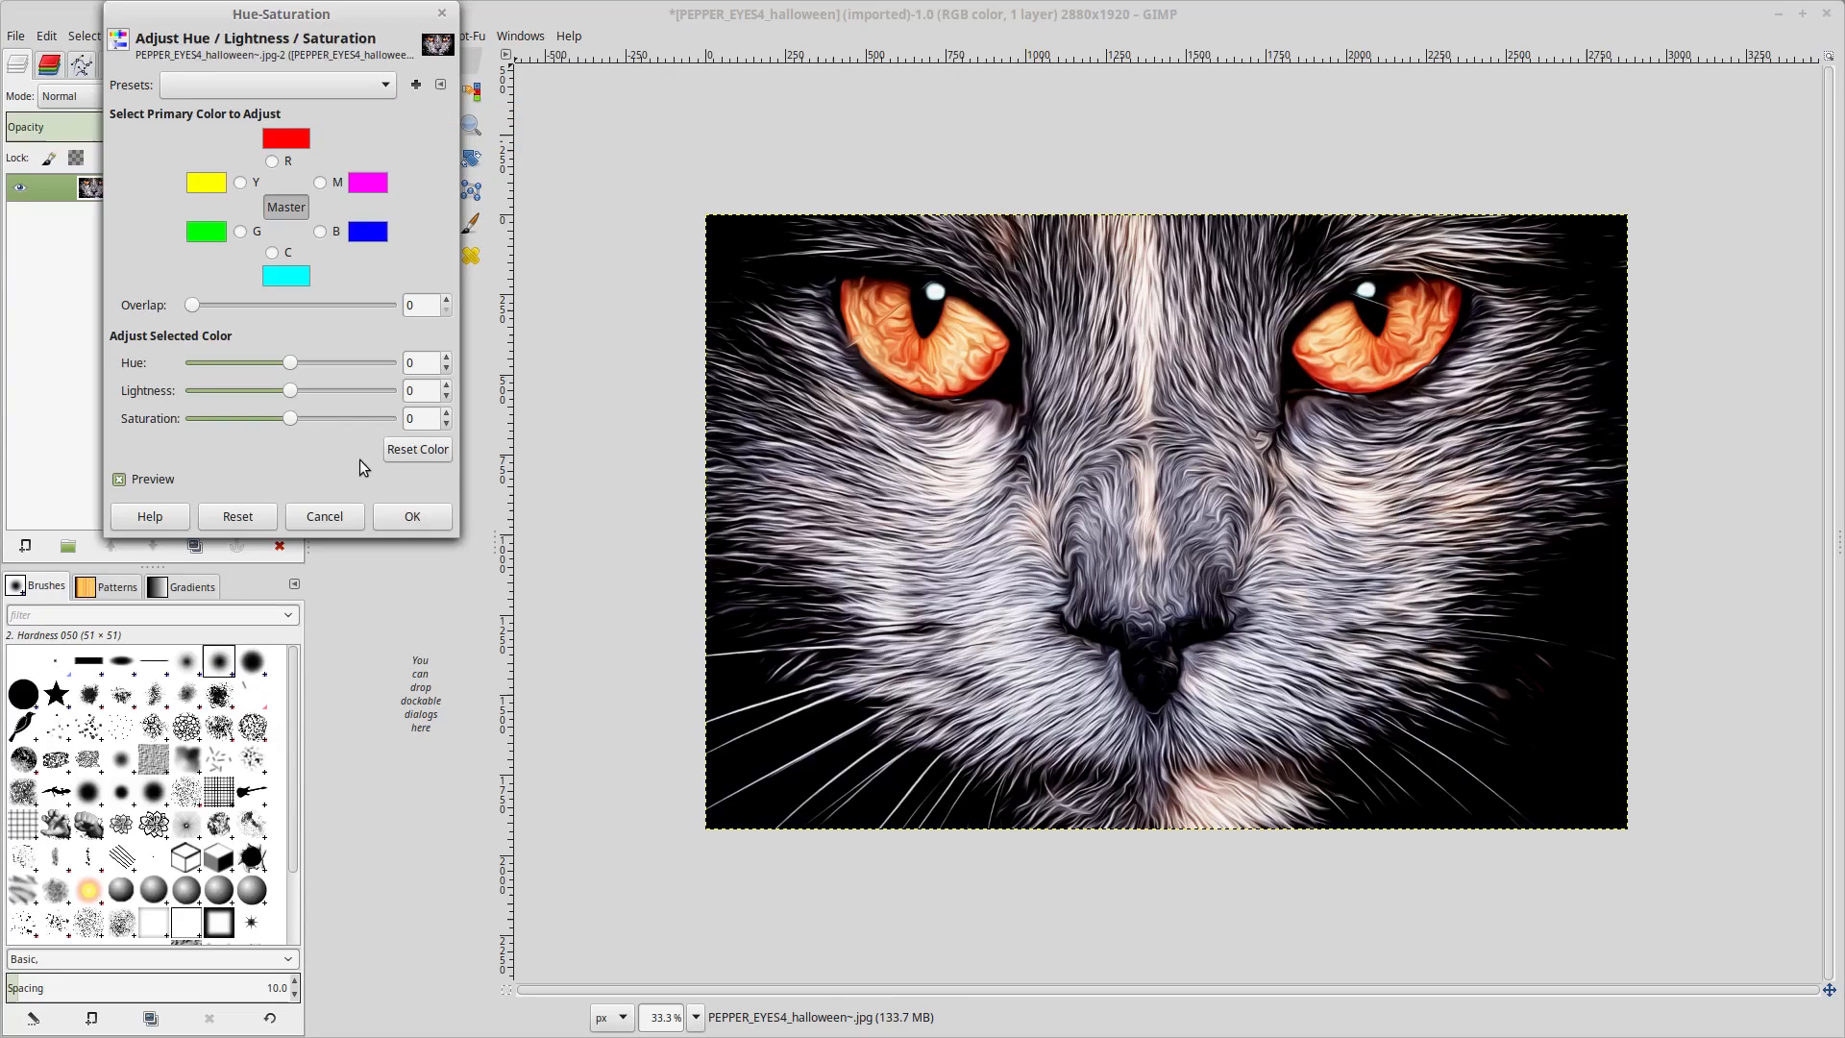
{"action": "left_click_drag", "start_coordinate": [291, 419], "coordinate": [344, 418]}
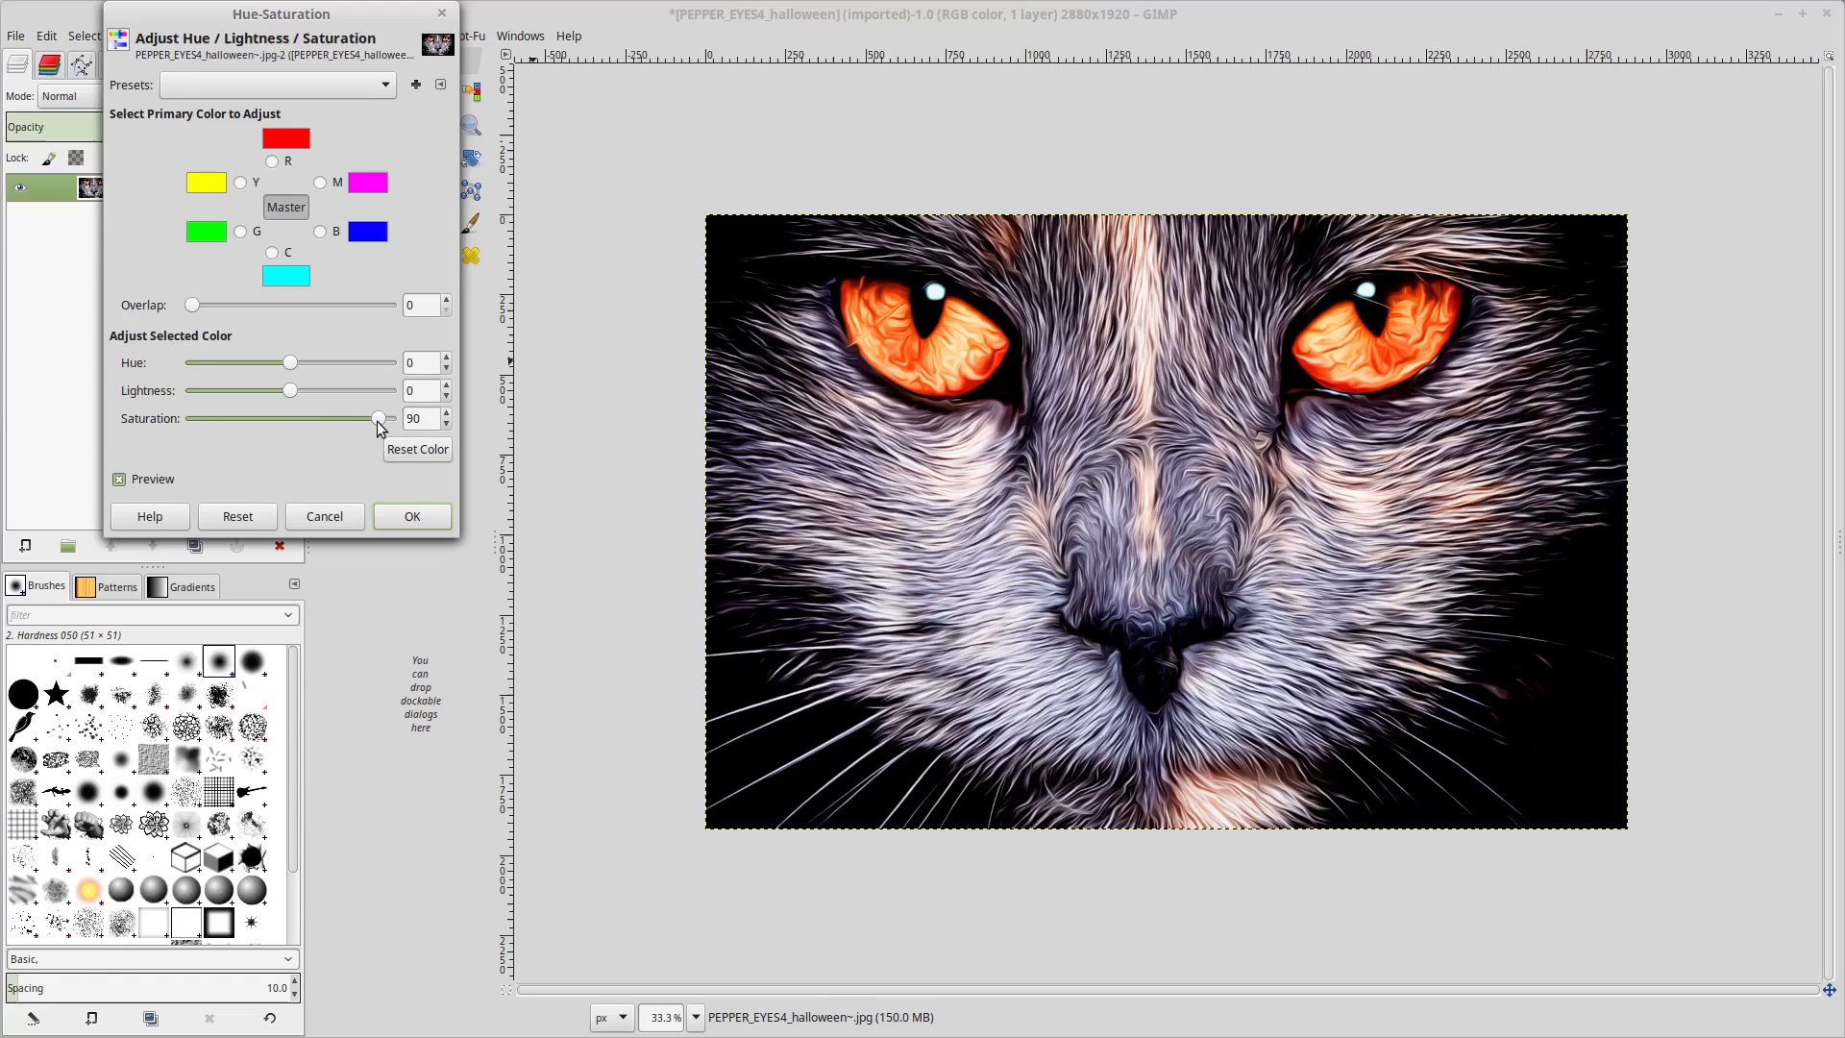
{"action": "left_click_drag", "start_coordinate": [379, 427], "coordinate": [287, 436]}
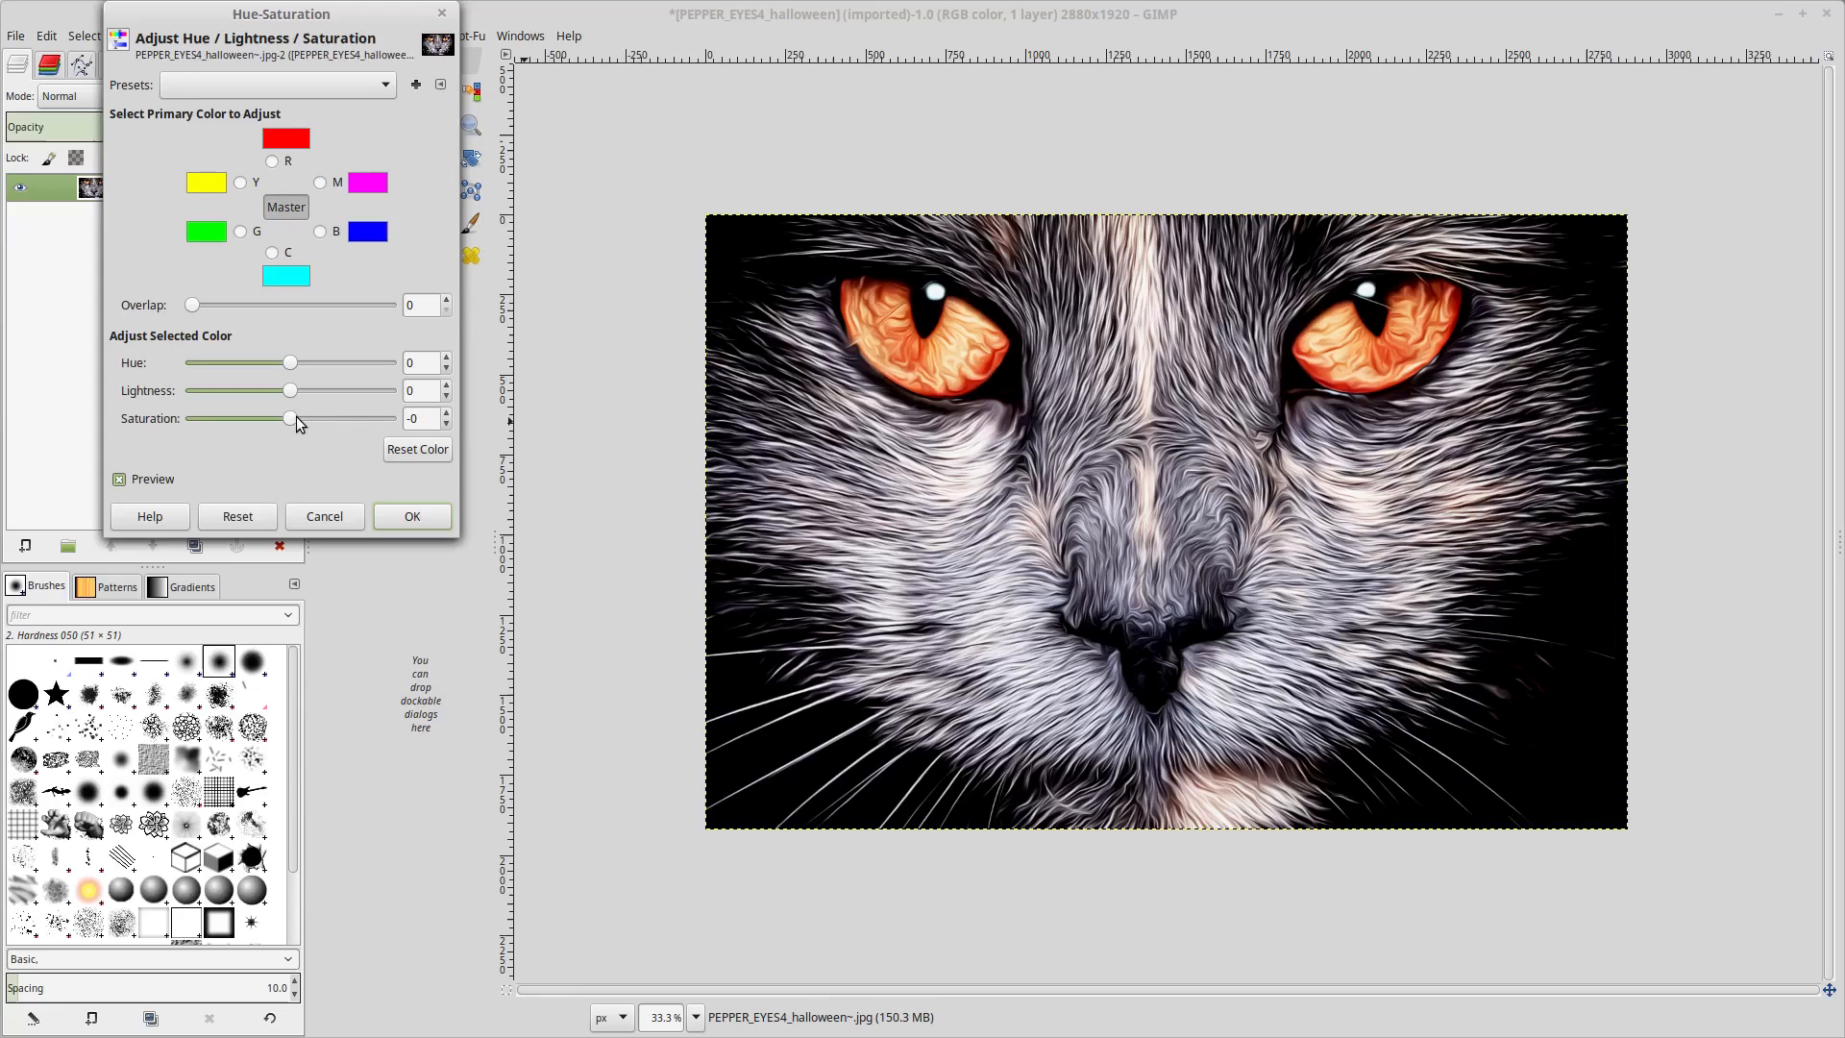
{"action": "left_click_drag", "start_coordinate": [290, 415], "coordinate": [377, 428]}
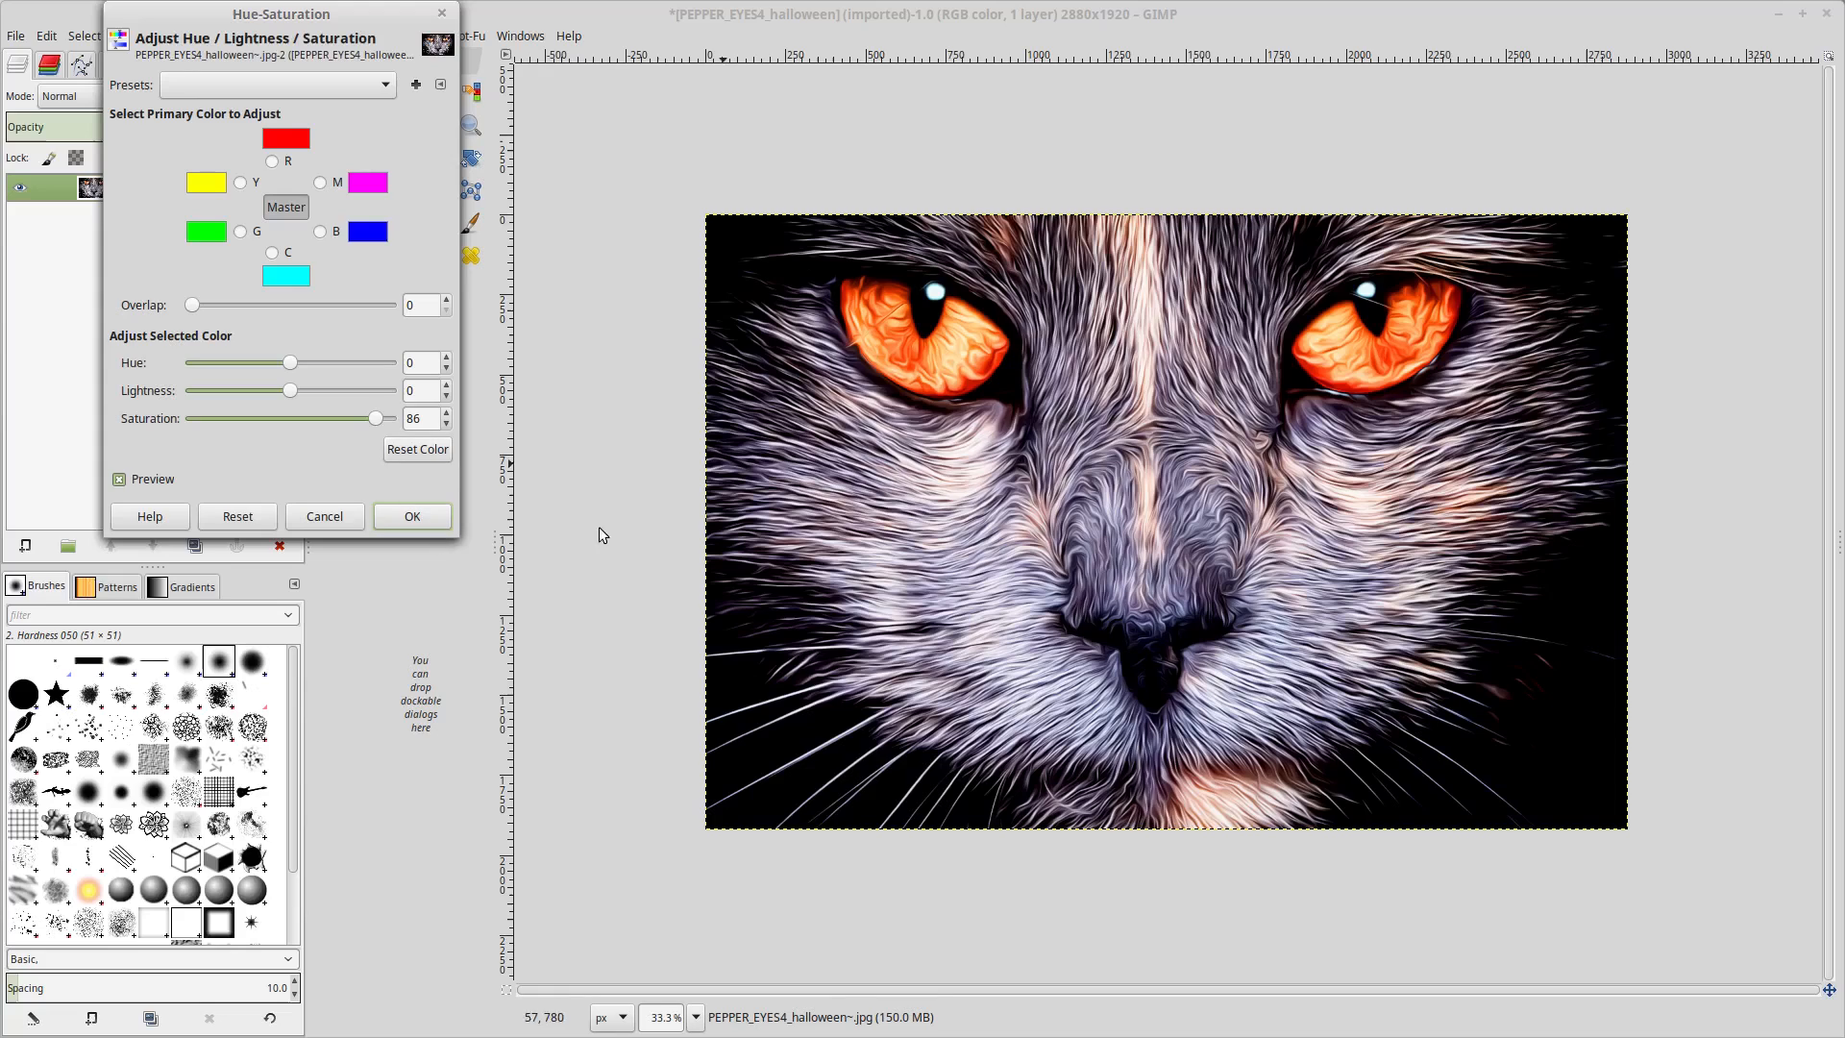
{"action": "left_click", "coordinate": [403, 516]}
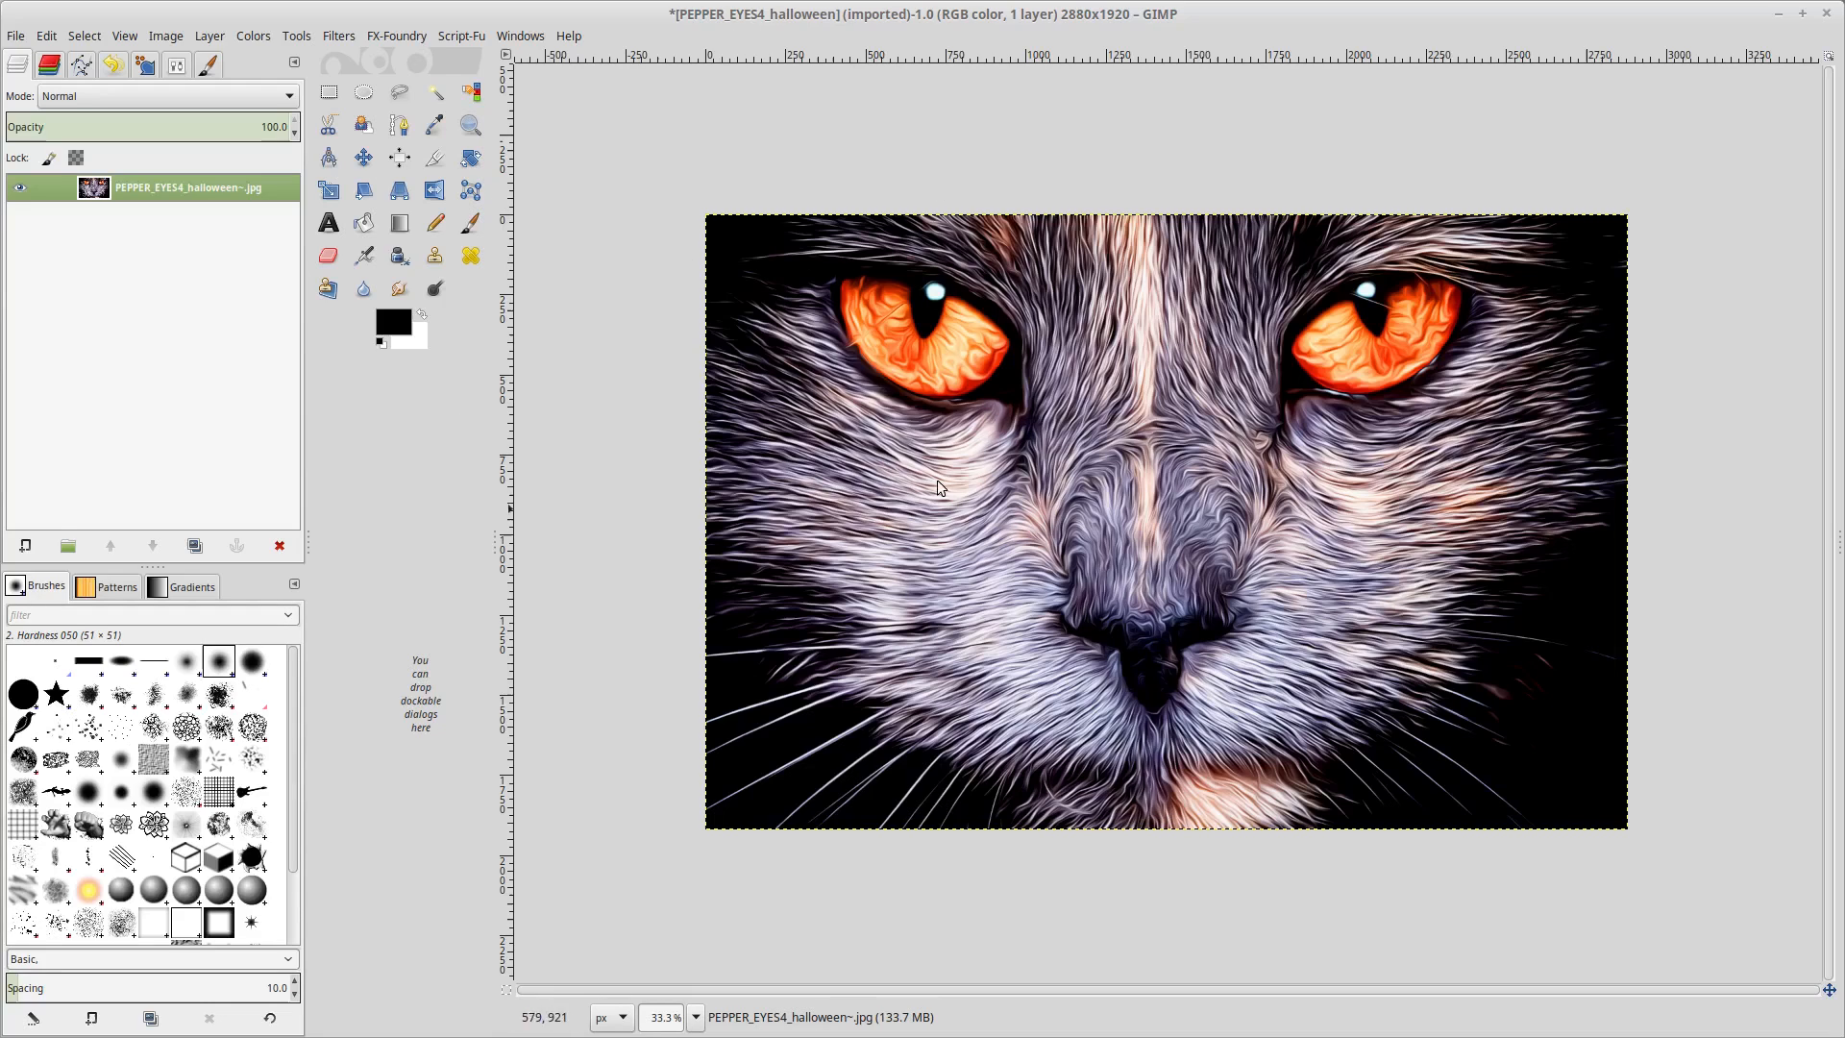
Duplicate the PEPPER_EYES4_halloween layer
{"action": "key", "text": "o"}
{"action": "right_click", "coordinate": [144, 189]}
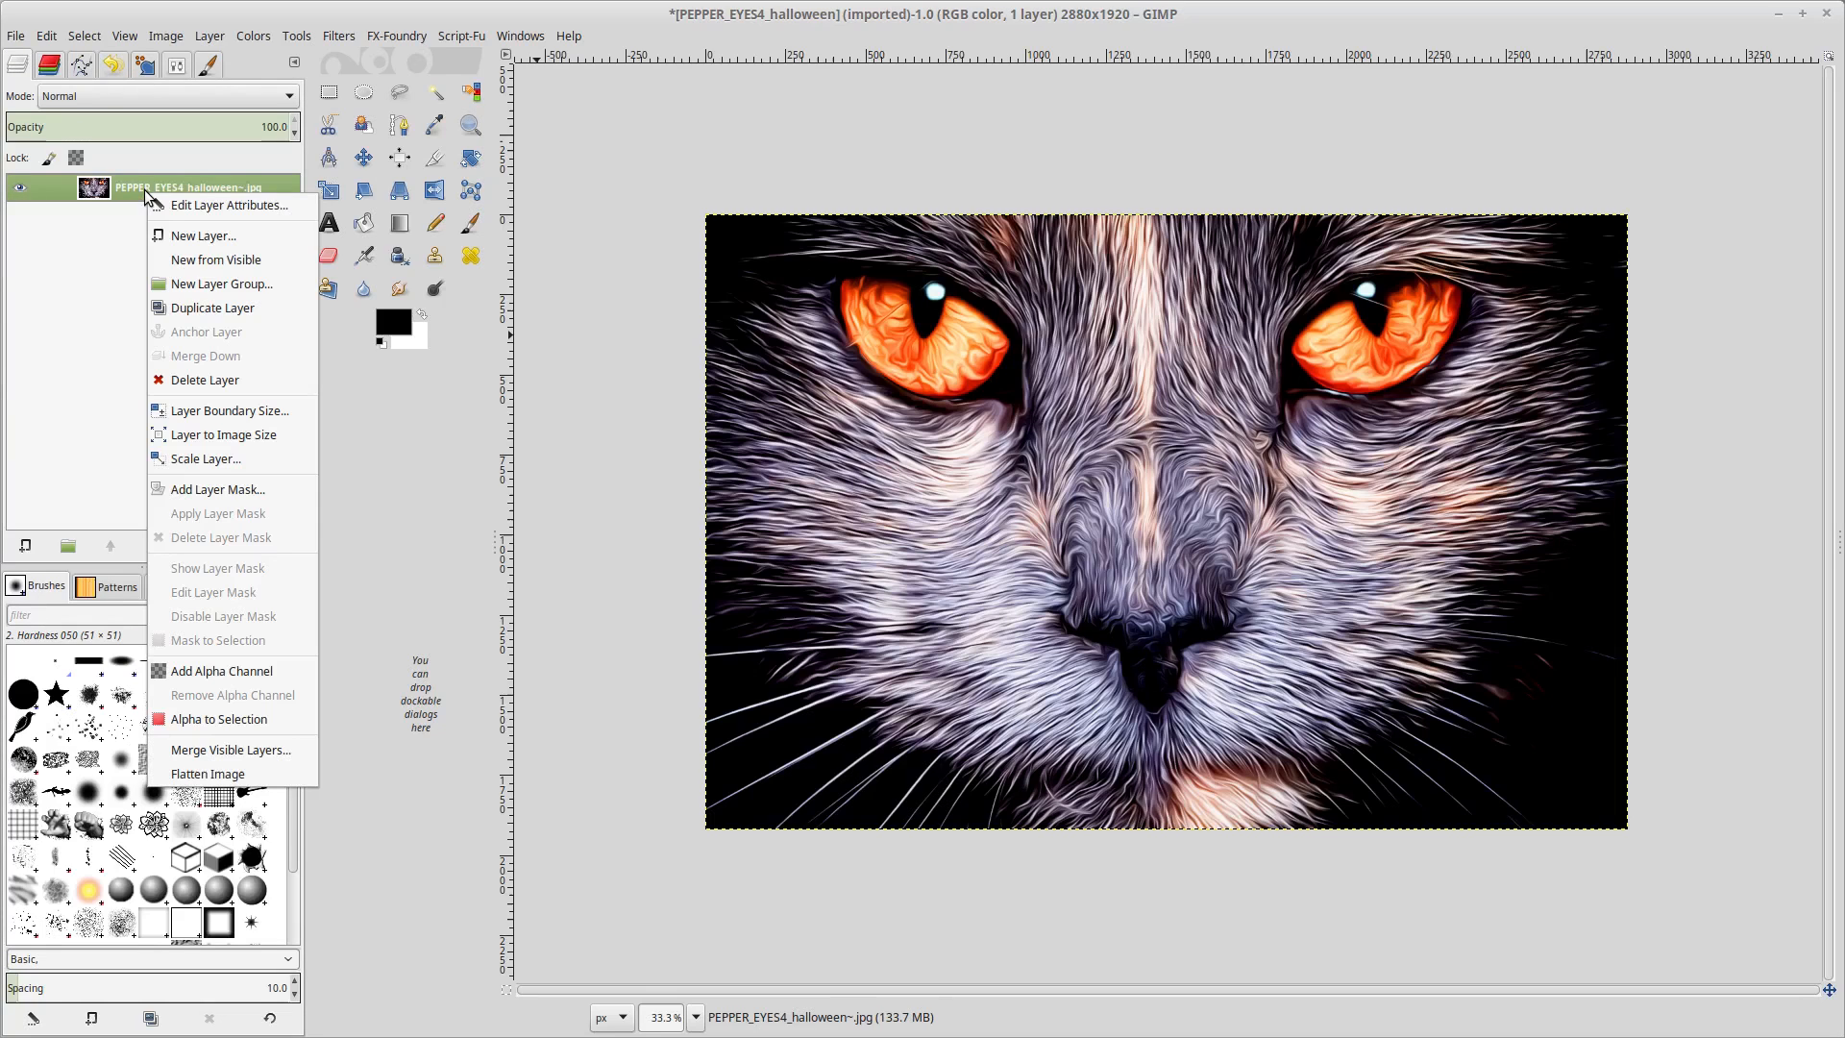
{"action": "left_click", "coordinate": [202, 305]}
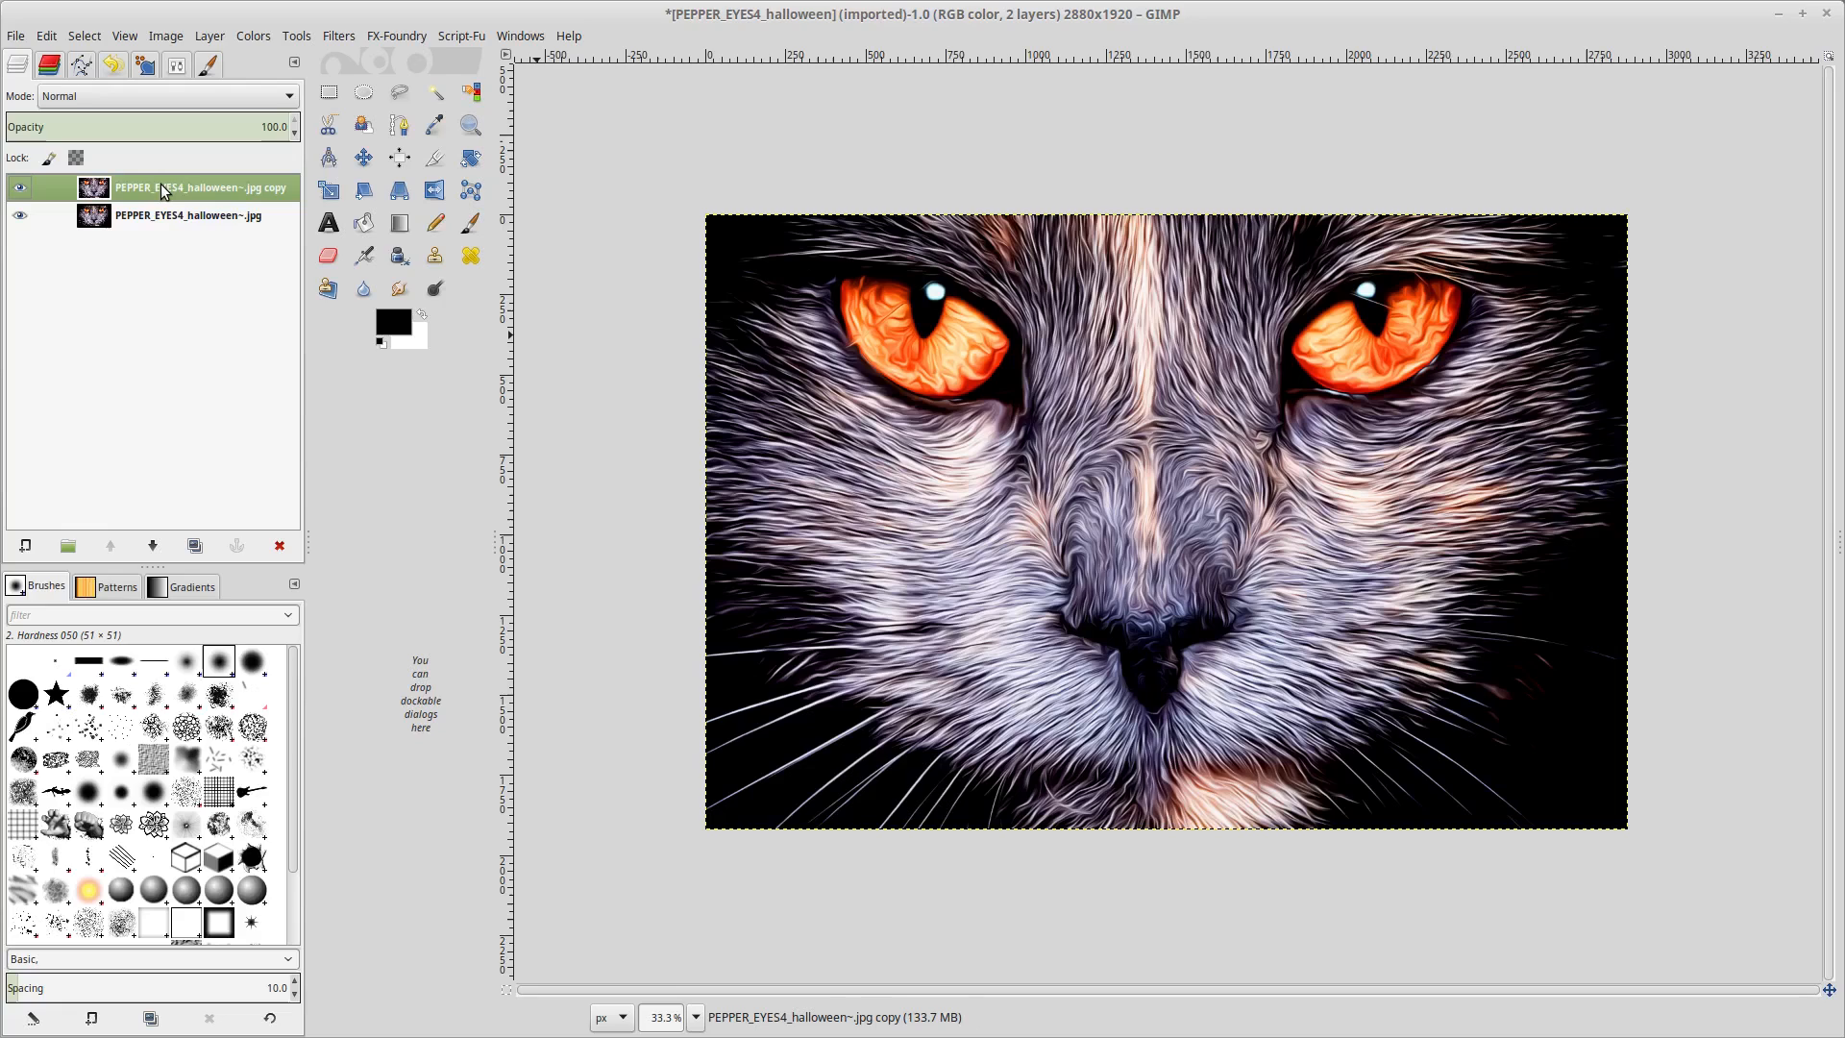
Apply the artistic G'MIC filter Rodilius to the copied layer with amplitude 7.41, thickness 17.65, sharpness 192.16, orientations 15 and color mode Darker
{"action": "left_click", "coordinate": [334, 36]}
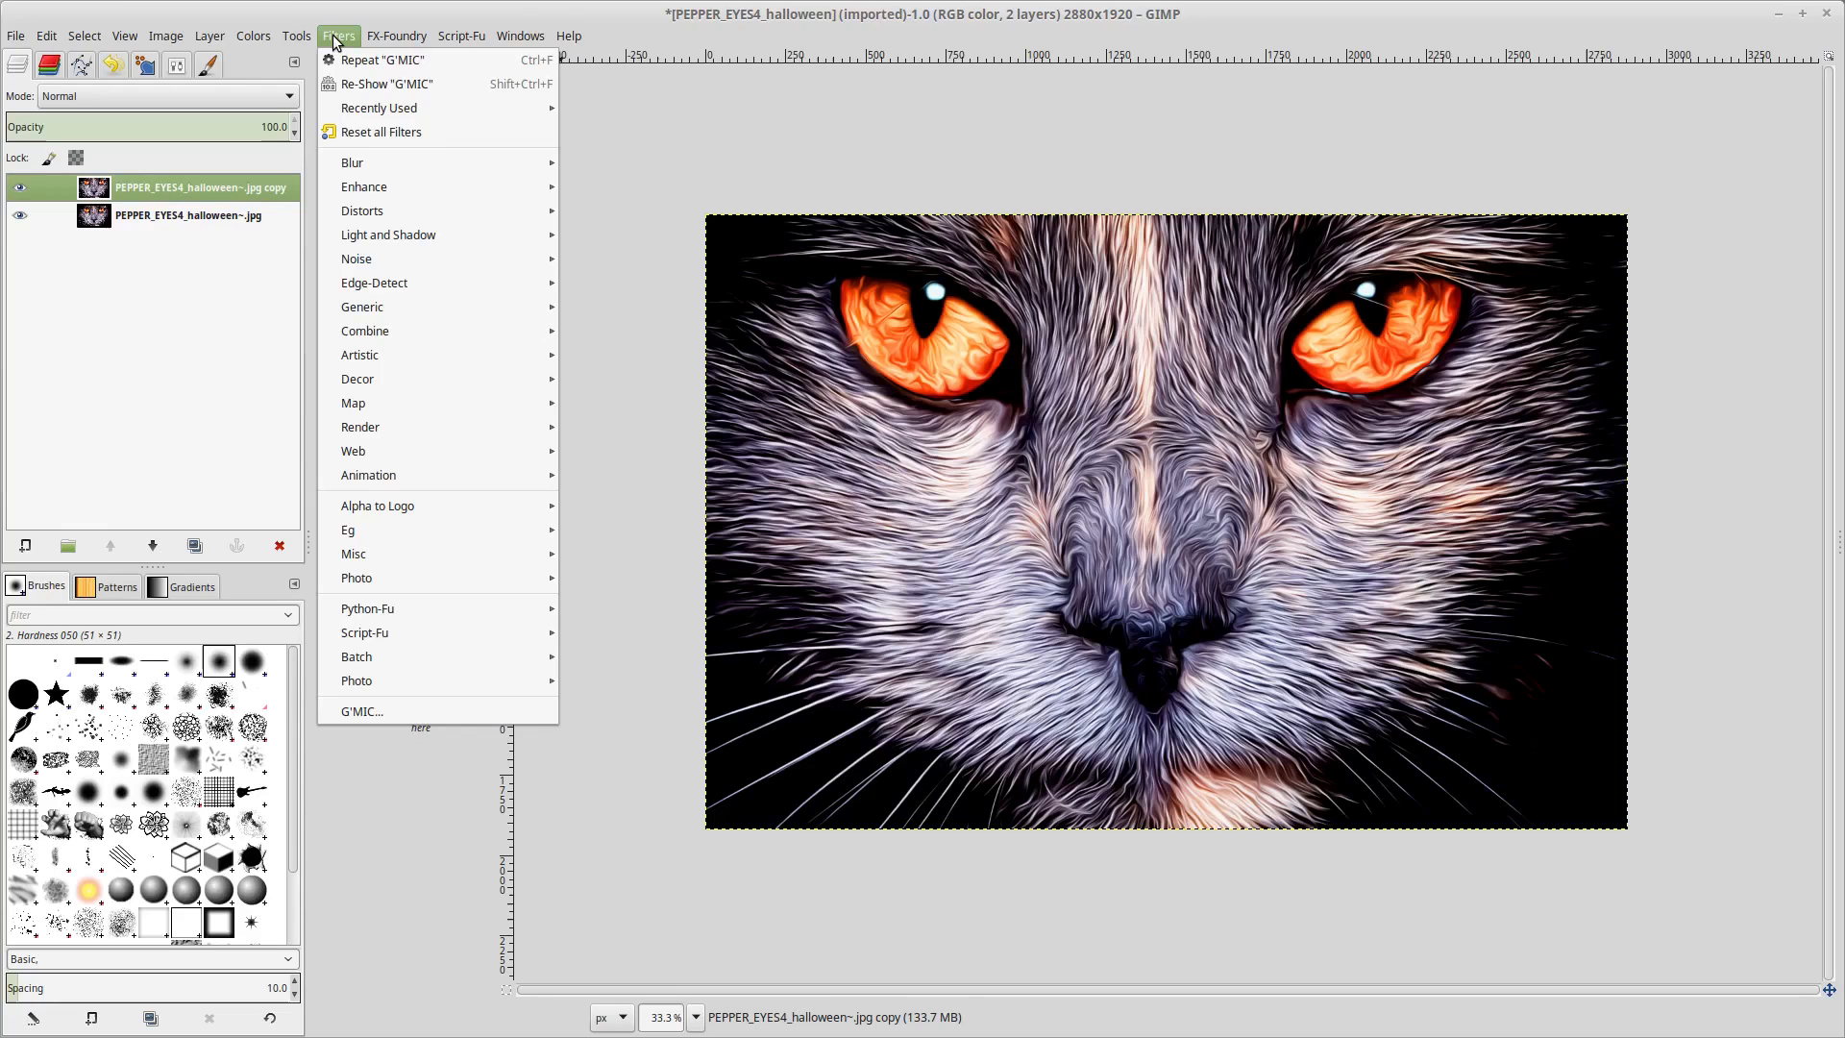
{"action": "left_click", "coordinate": [362, 712]}
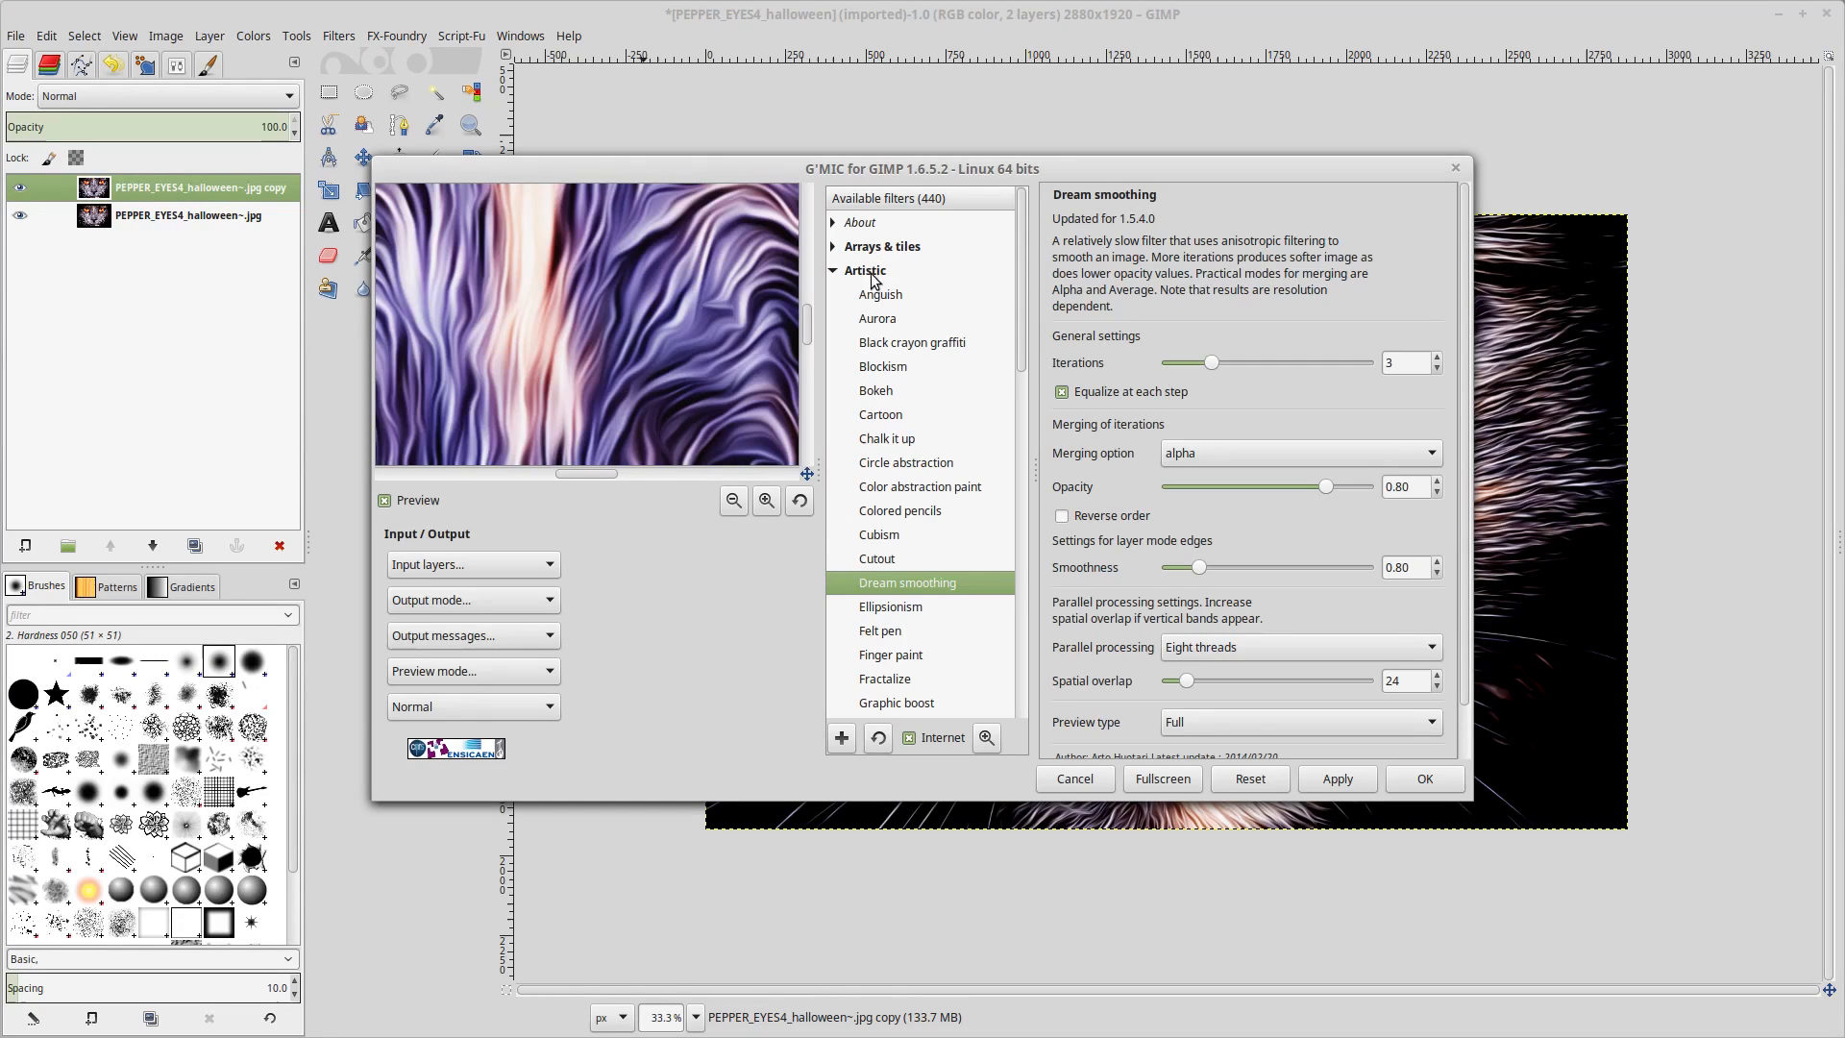
{"action": "left_click_drag", "start_coordinate": [1021, 312], "coordinate": [1039, 518]}
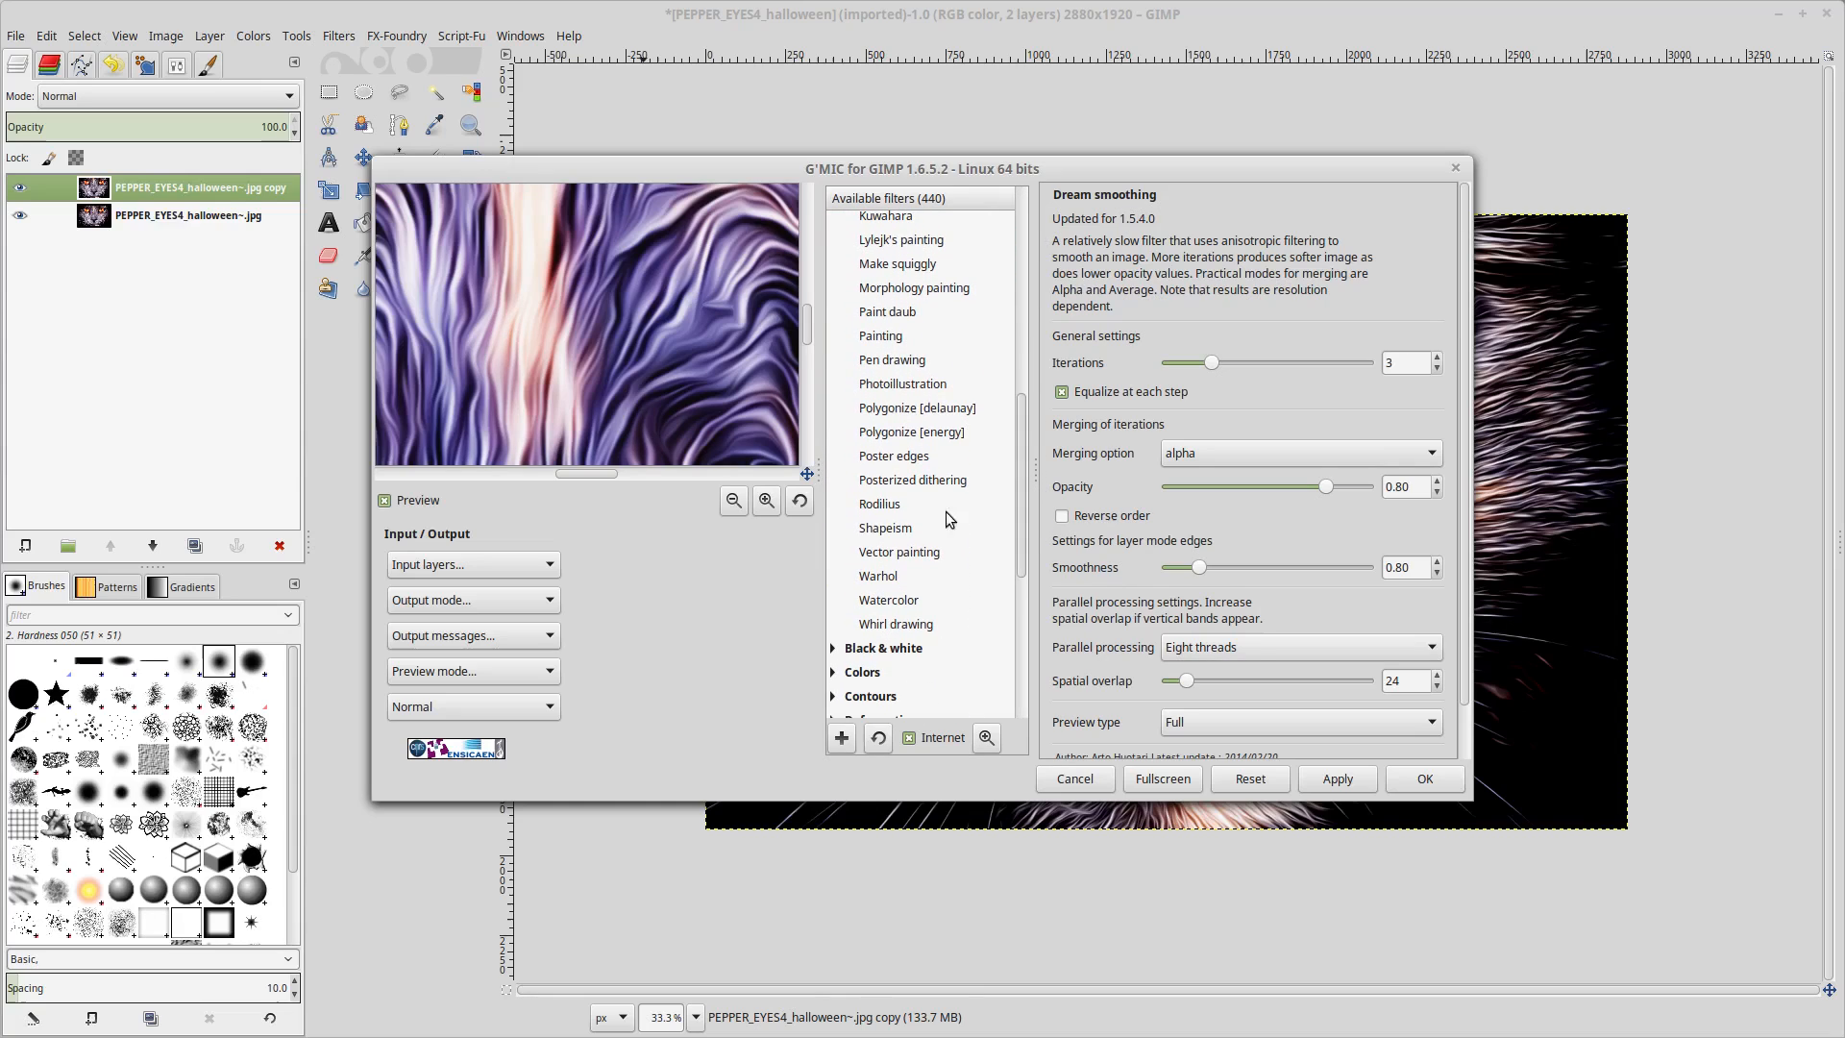
{"action": "left_click", "coordinate": [885, 507]}
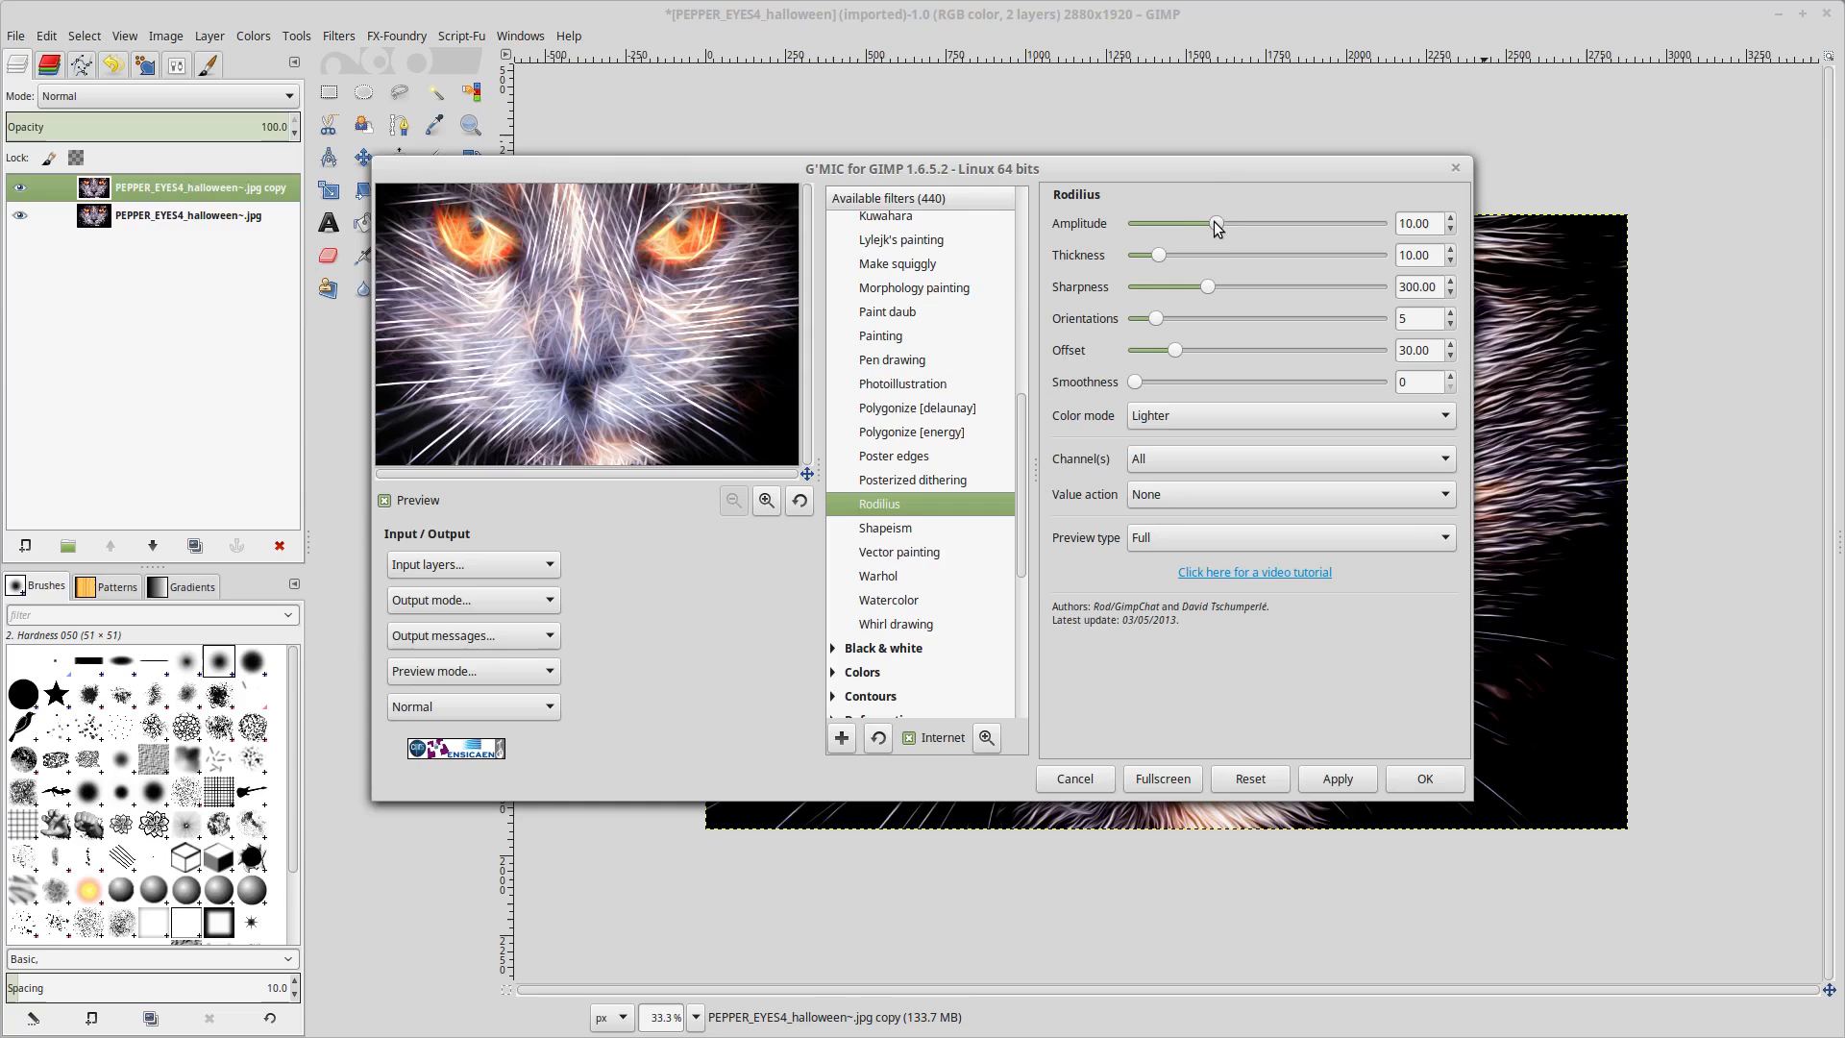
{"action": "mouse_move", "coordinate": [1216, 225]}
{"action": "left_mouse_down"}
{"action": "mouse_move", "coordinate": [1193, 227]}
{"action": "mouse_move", "coordinate": [1177, 265]}
{"action": "left_mouse_up"}
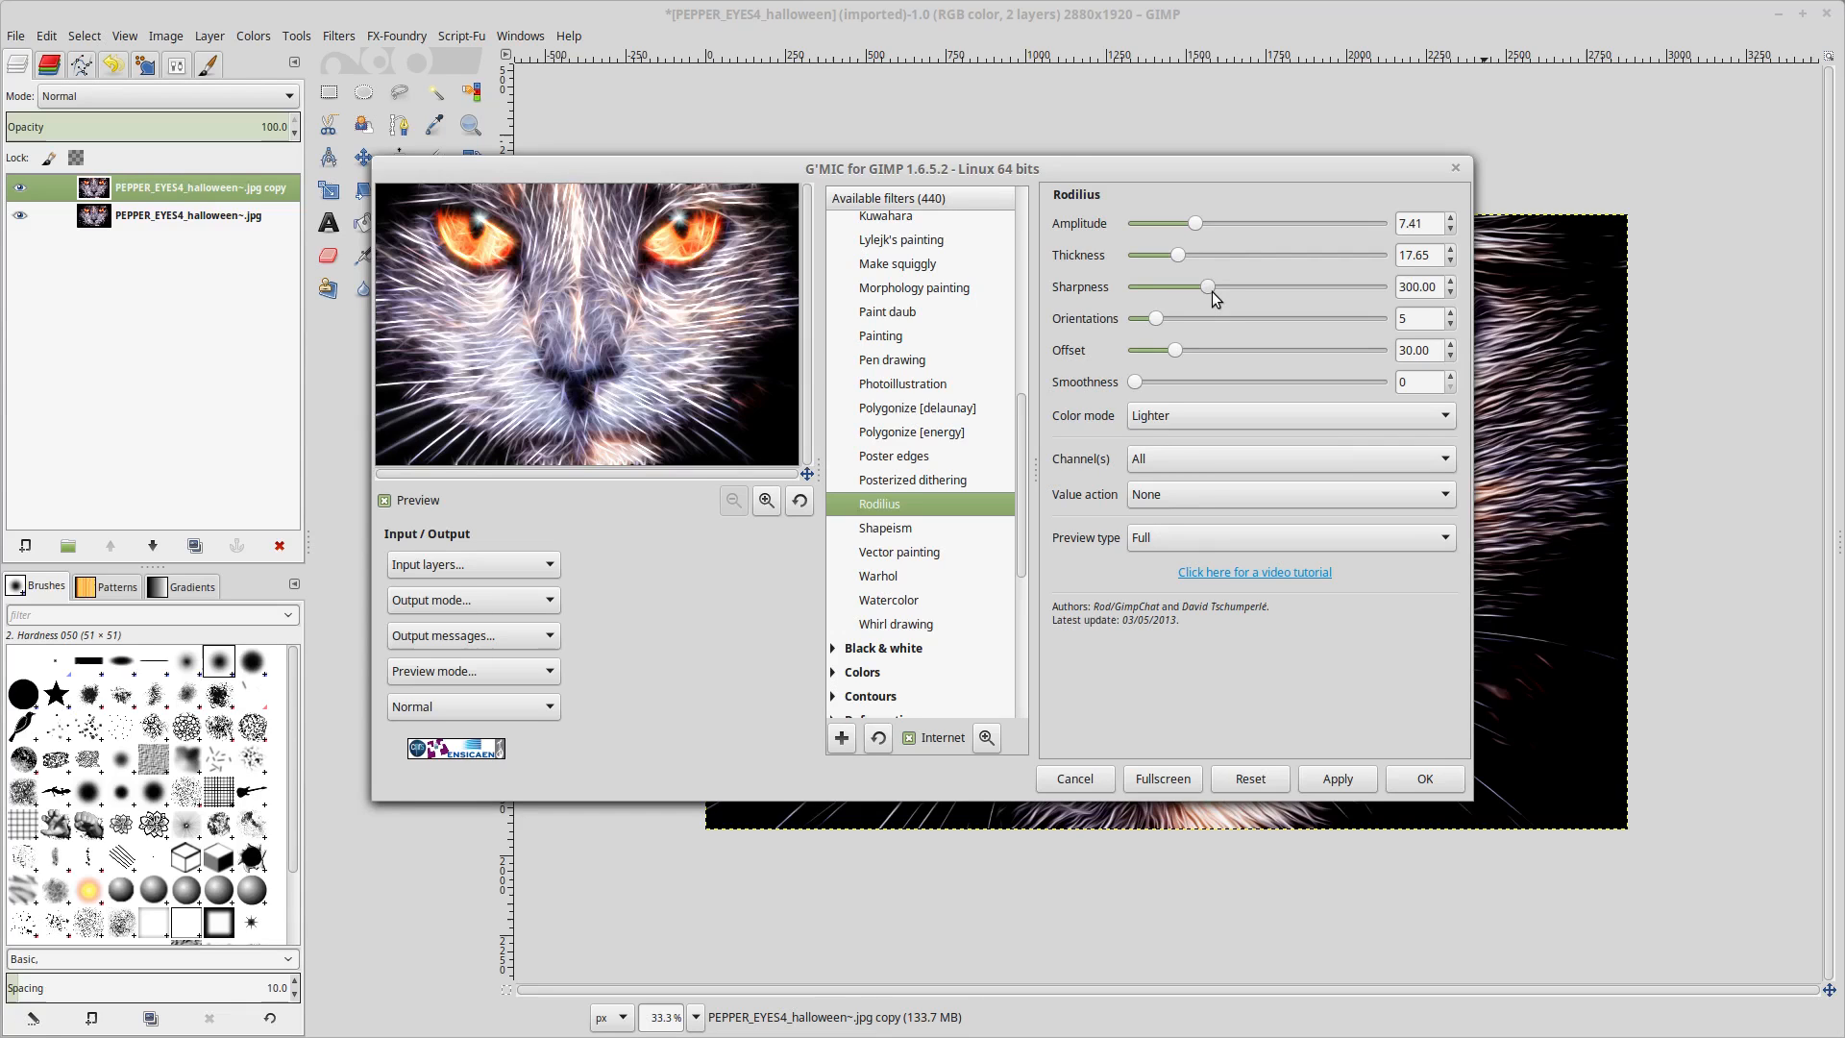
{"action": "left_click_drag", "start_coordinate": [1209, 292], "coordinate": [1184, 299]}
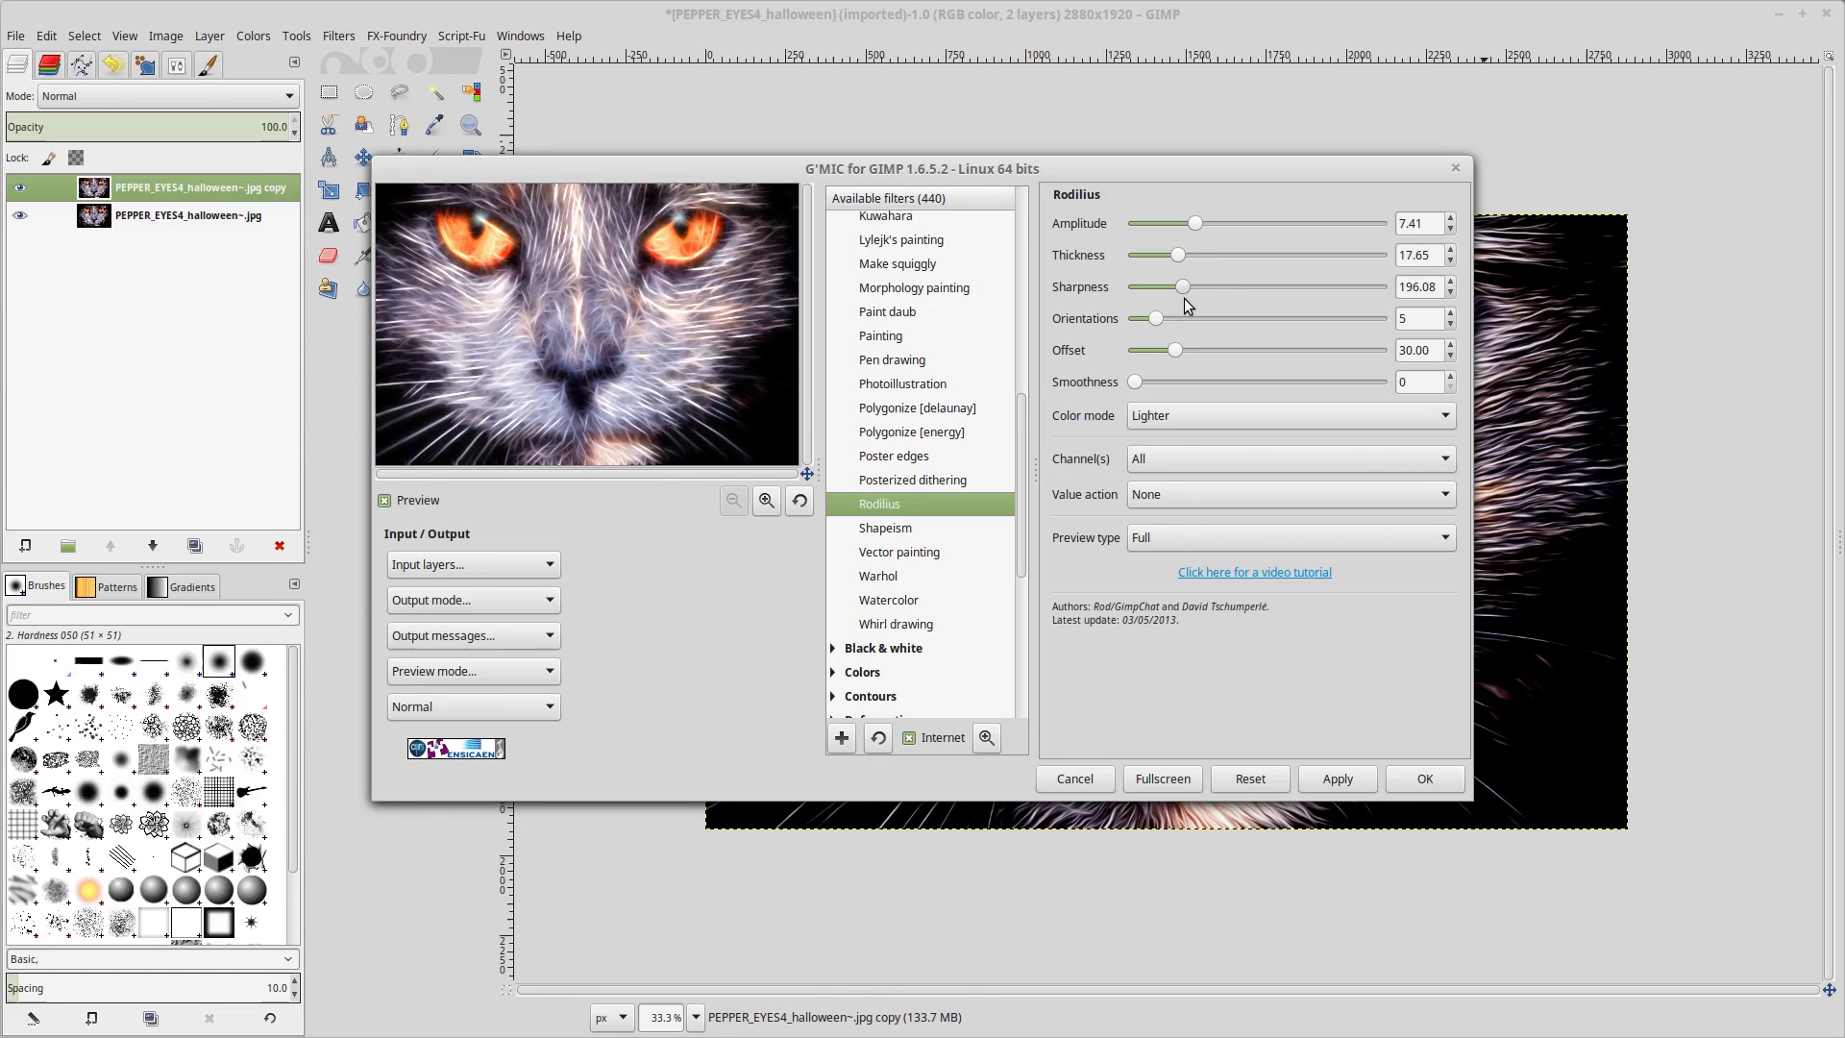
{"action": "left_click_drag", "start_coordinate": [1185, 299], "coordinate": [1178, 287]}
{"action": "left_click_drag", "start_coordinate": [1155, 325], "coordinate": [1226, 325]}
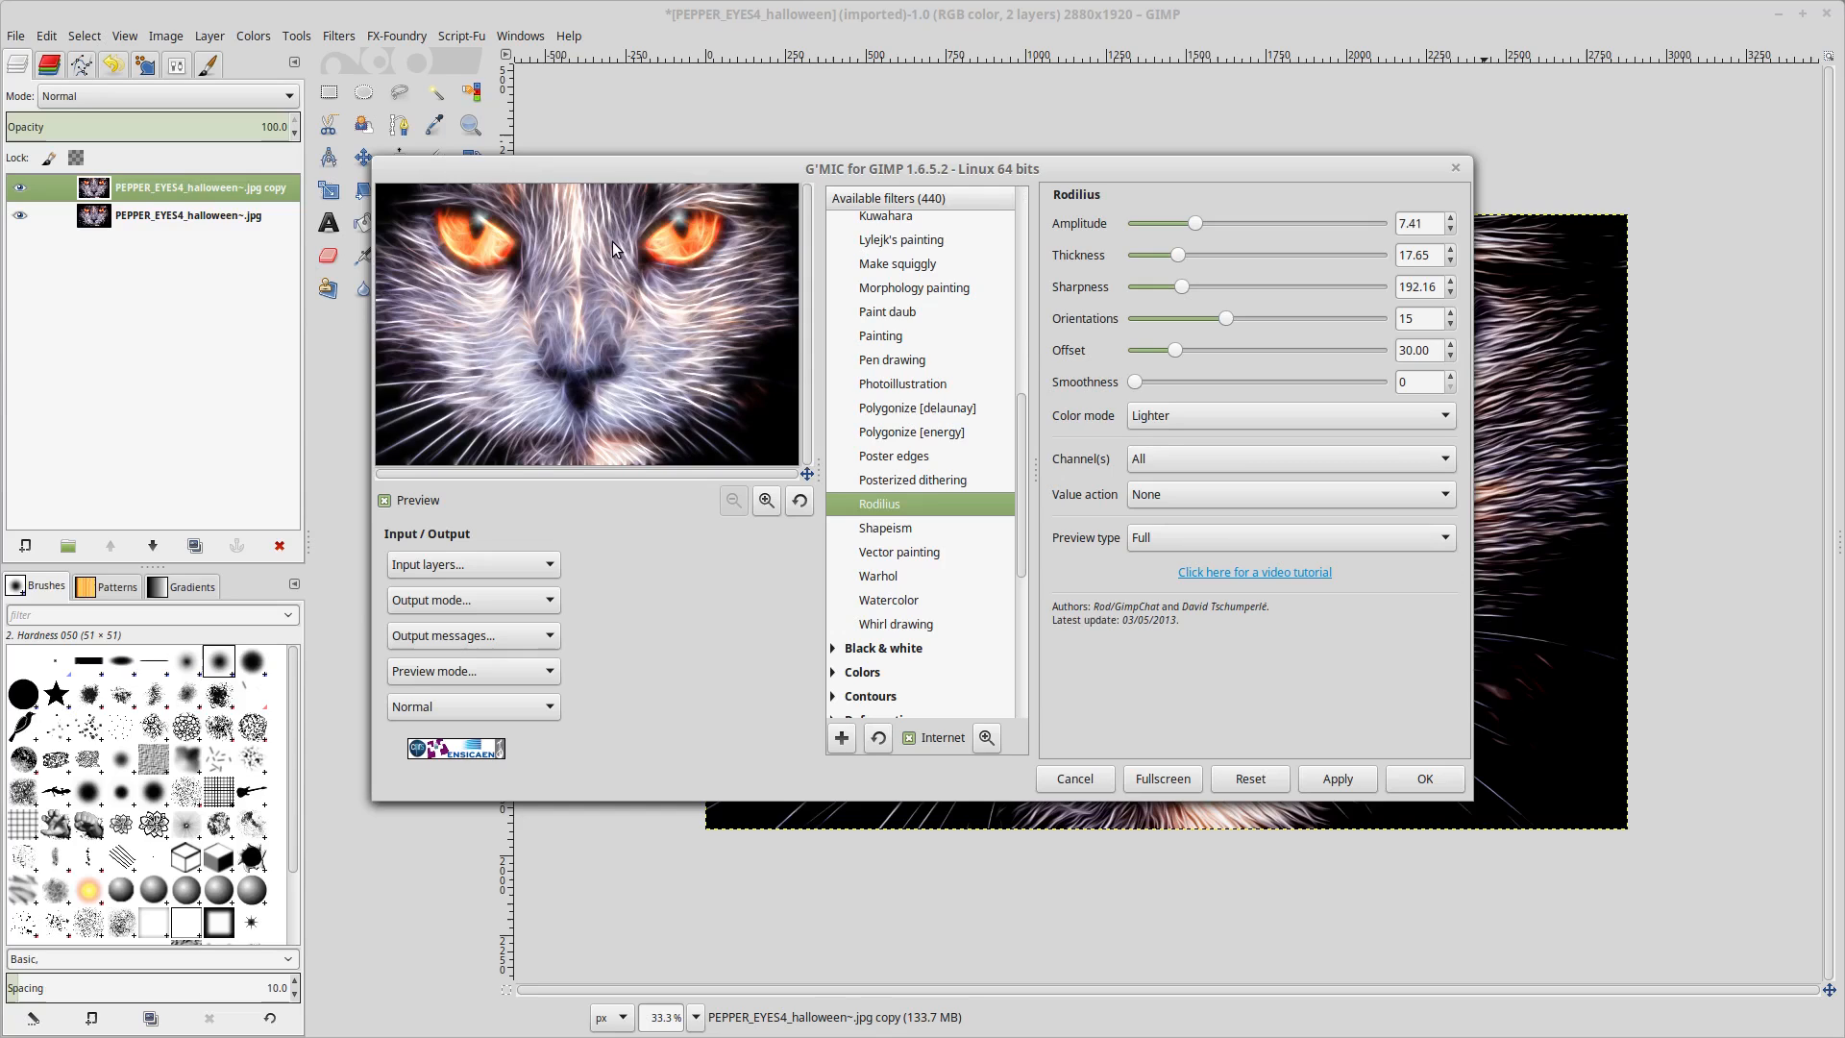
{"action": "left_click", "coordinate": [1153, 417]}
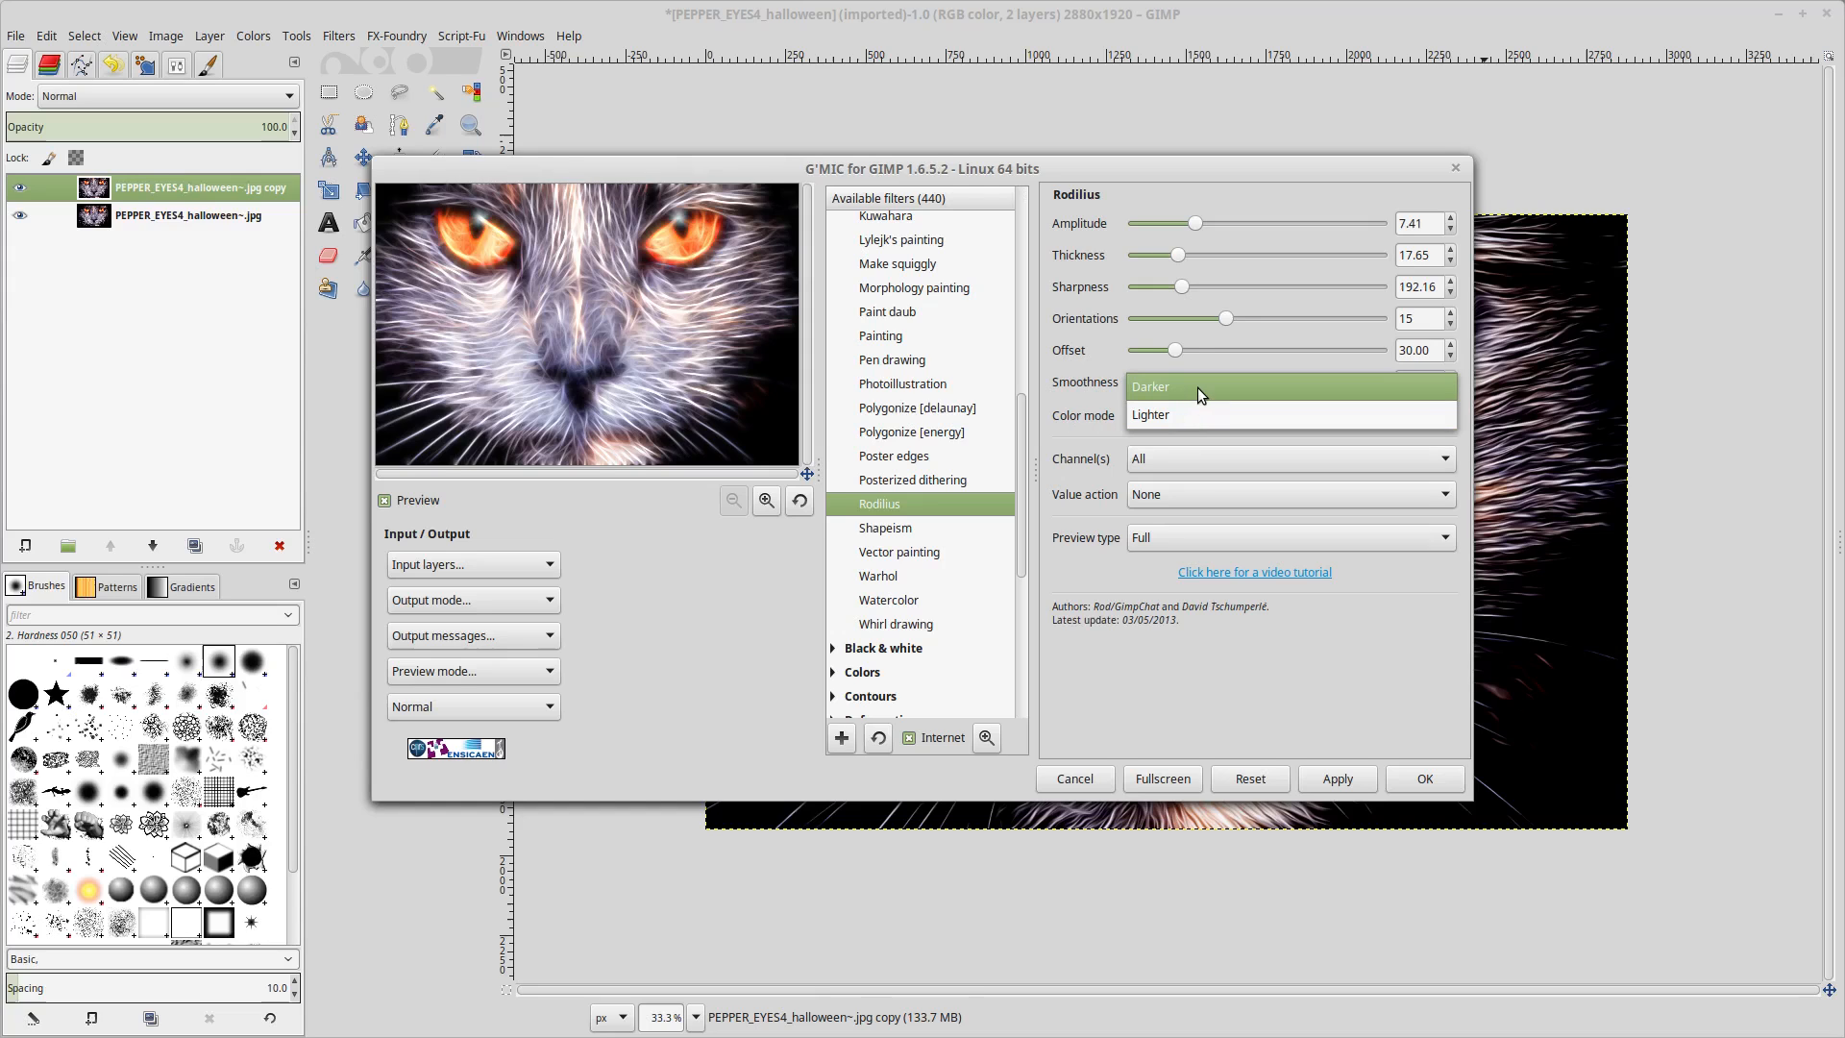
{"action": "left_click", "coordinate": [1198, 388]}
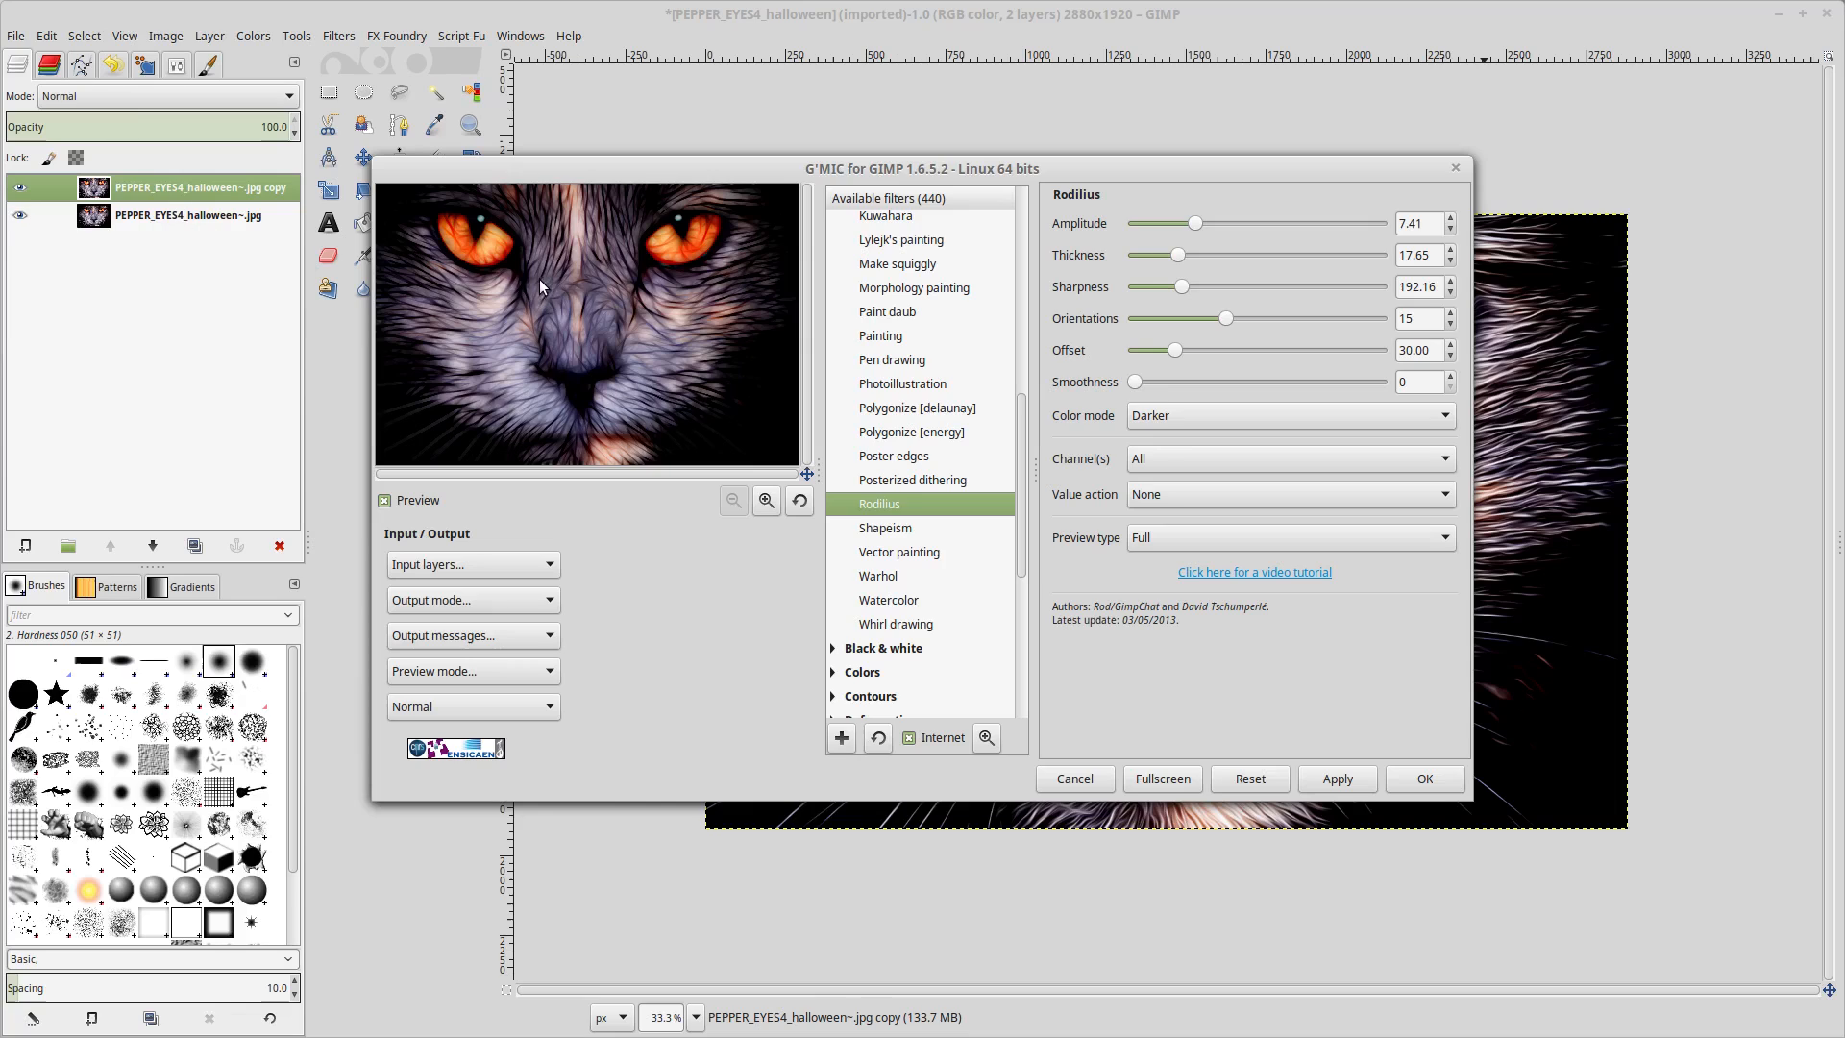
{"action": "left_click", "coordinate": [1441, 788]}
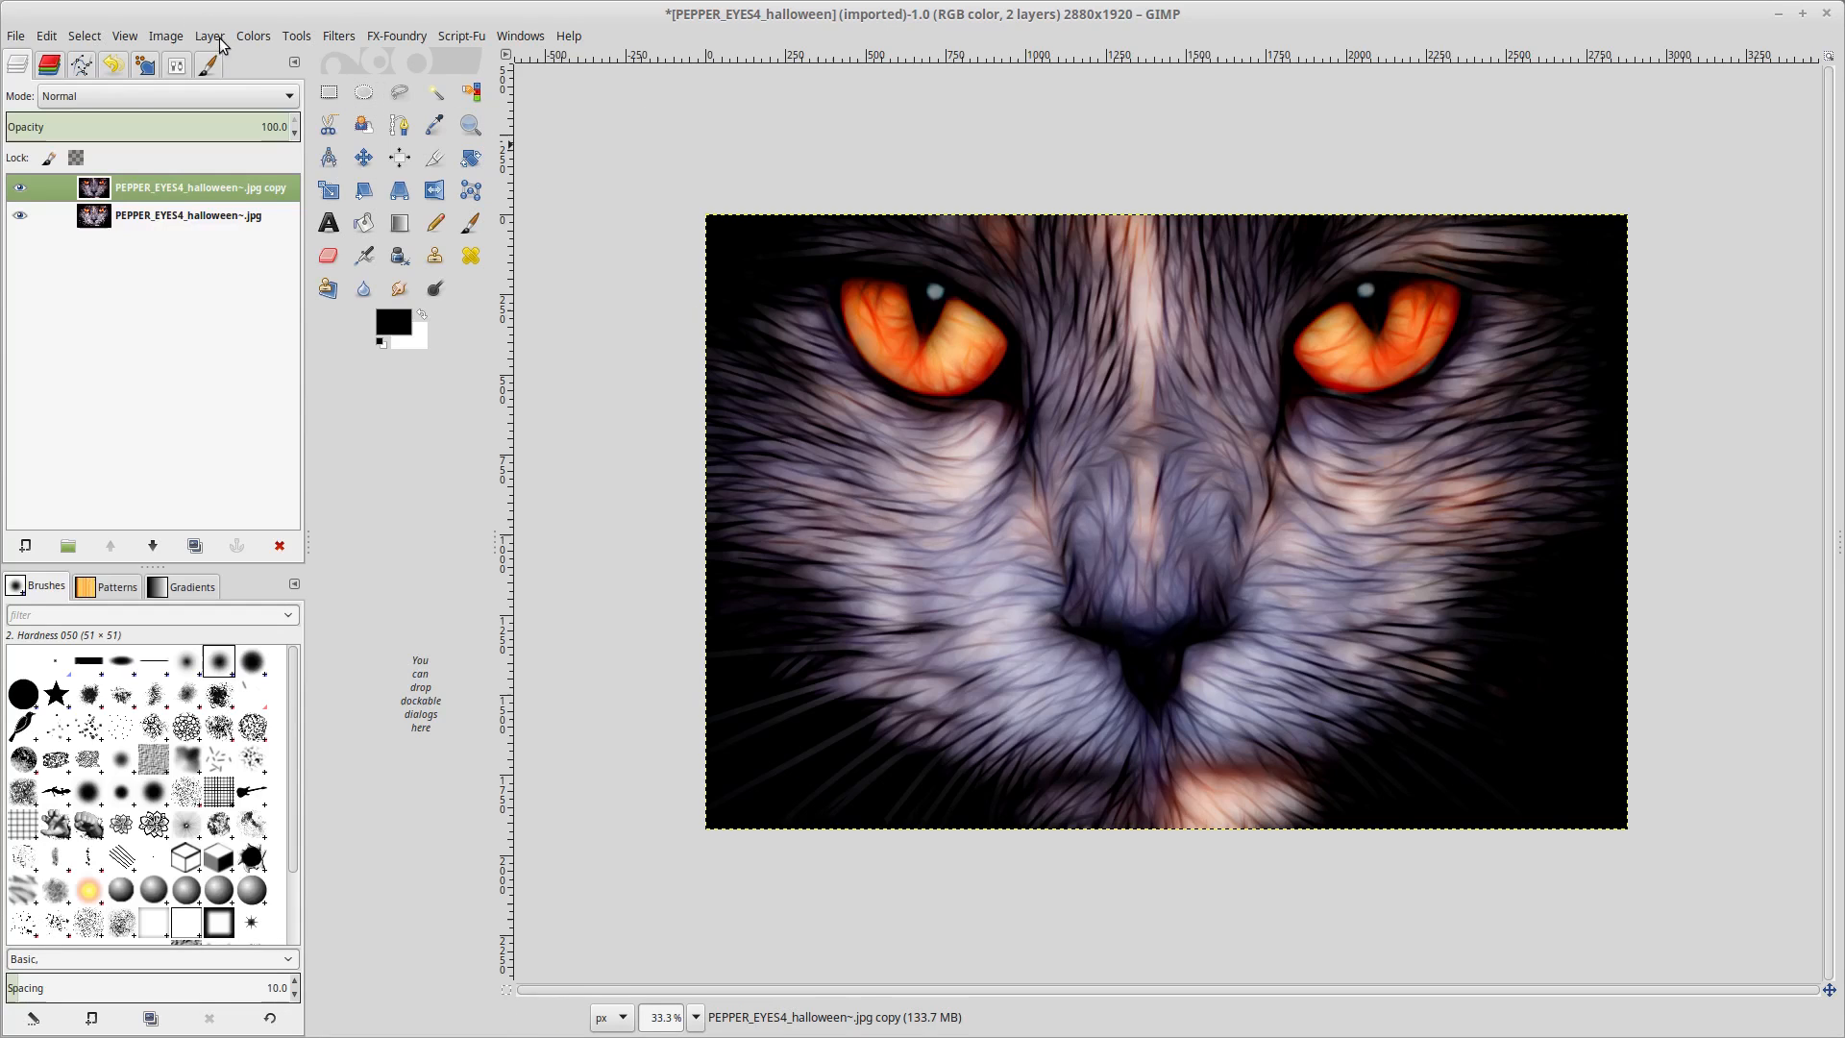
Increase the copied layer's contrast to 22 with Brightness-Contrast, leaving brightness at 0
{"action": "left_click", "coordinate": [253, 38]}
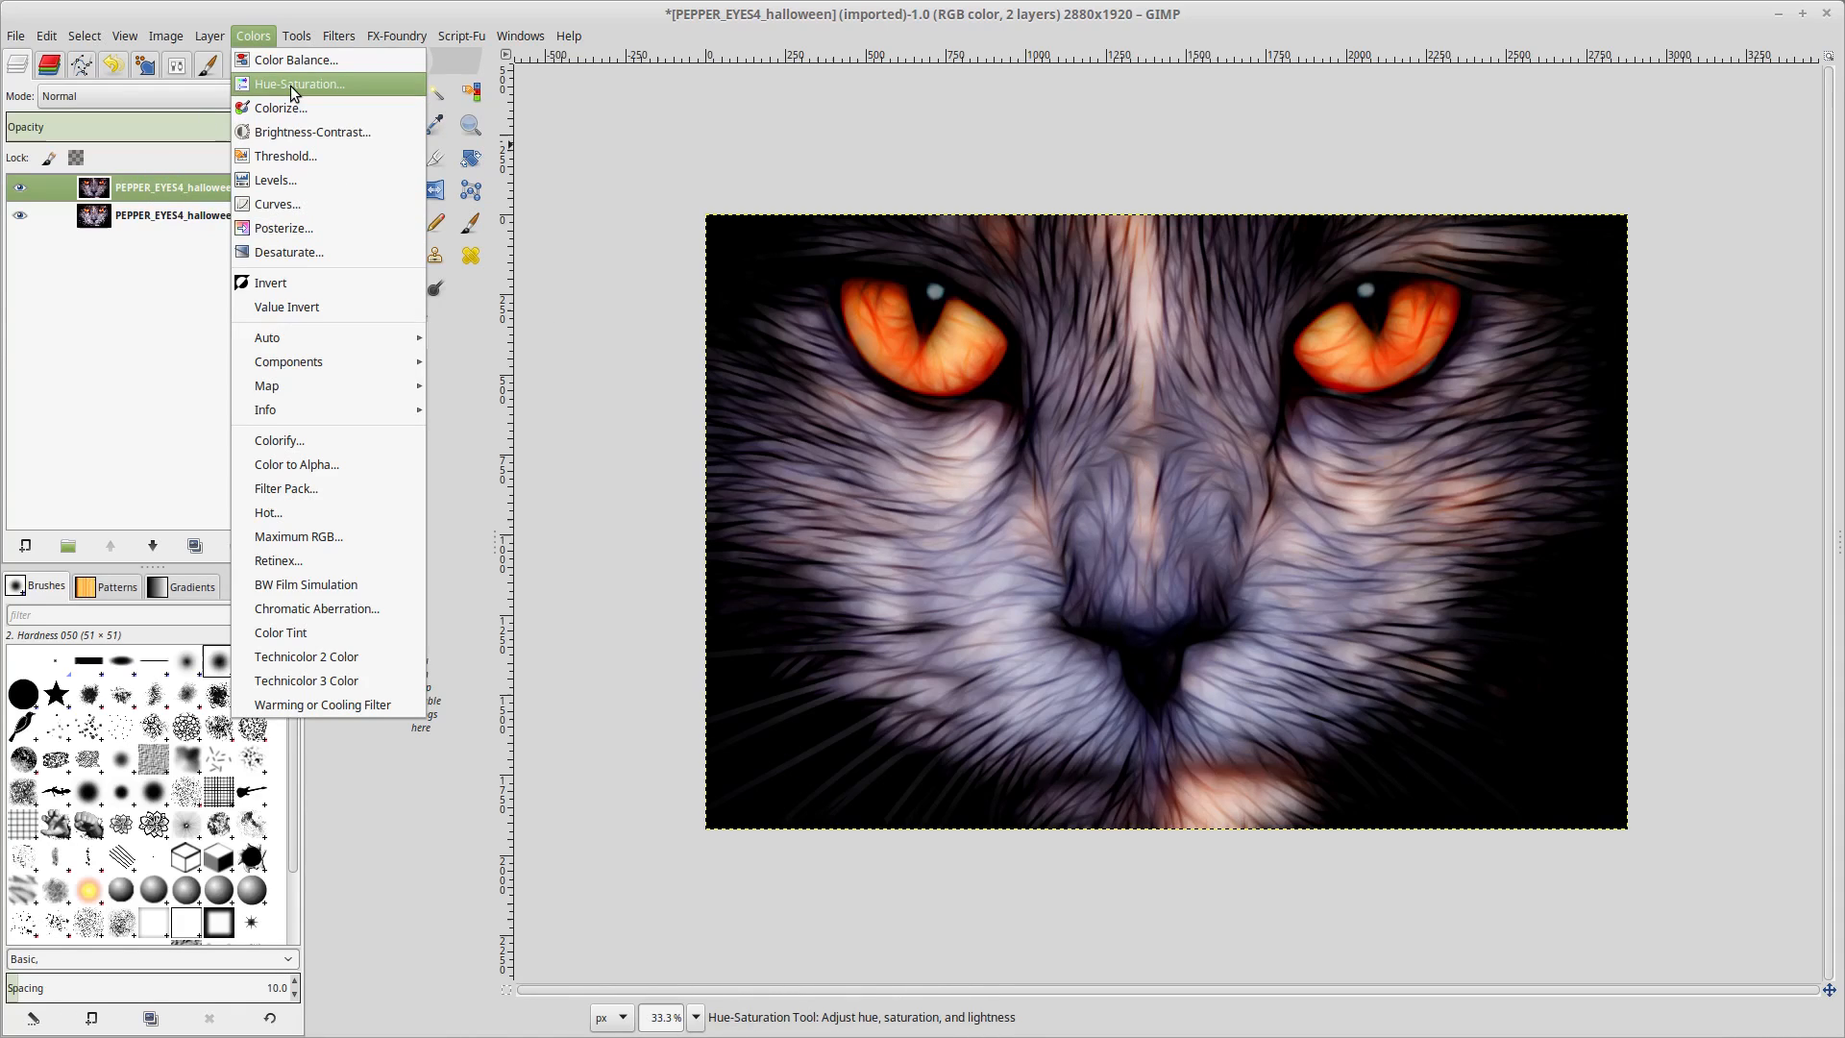
{"action": "left_click", "coordinate": [303, 131]}
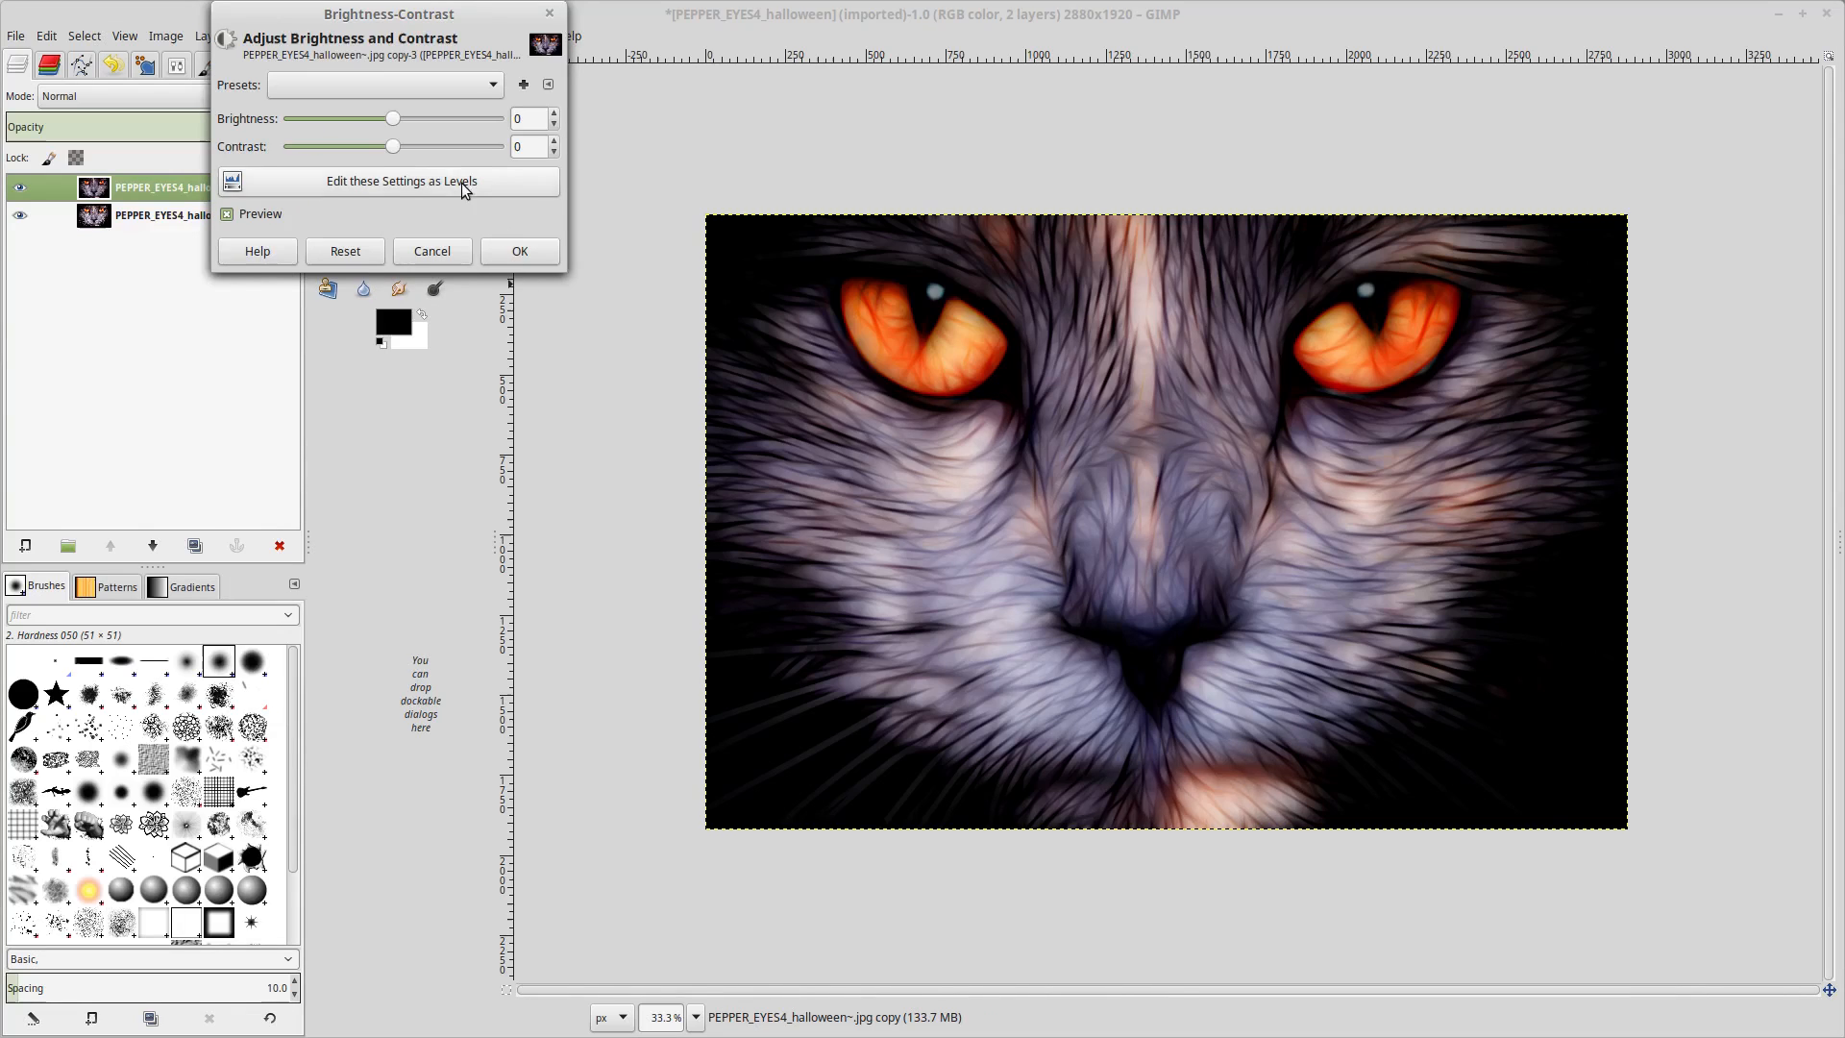
{"action": "left_click_drag", "start_coordinate": [397, 154], "coordinate": [414, 153]}
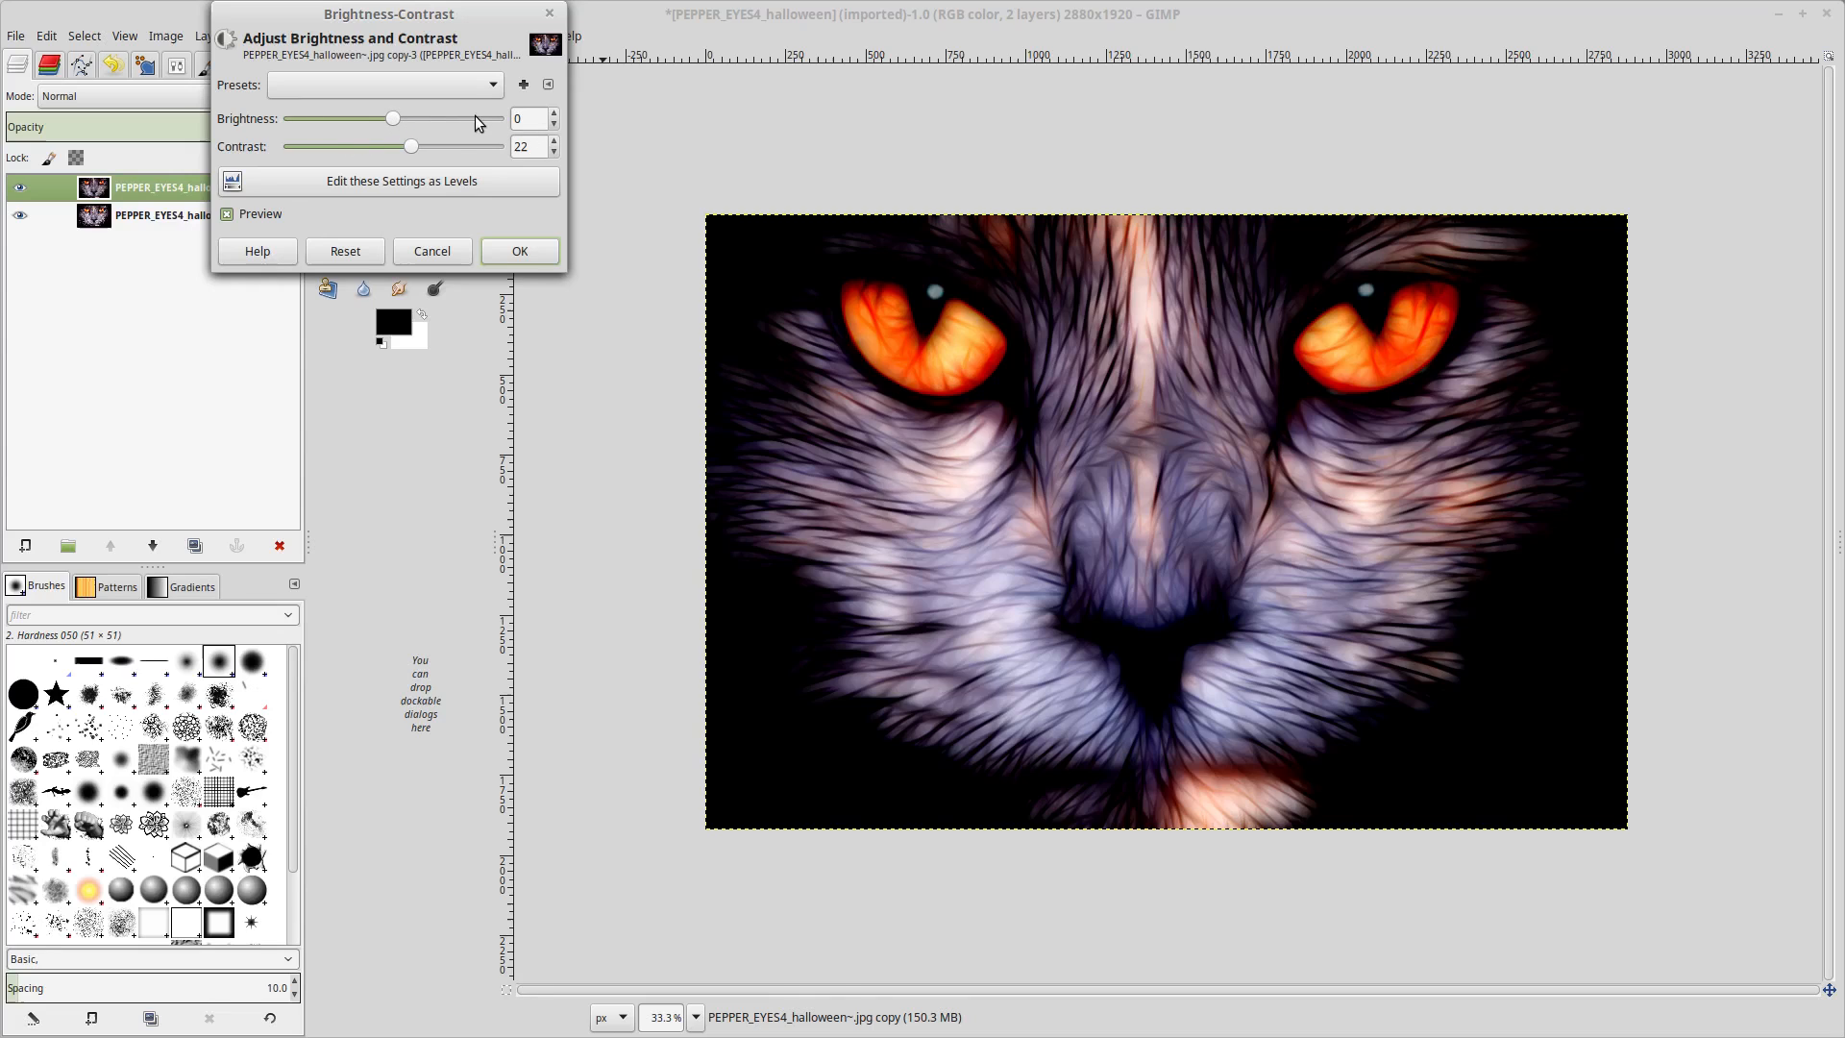
{"action": "left_click", "coordinate": [526, 252]}
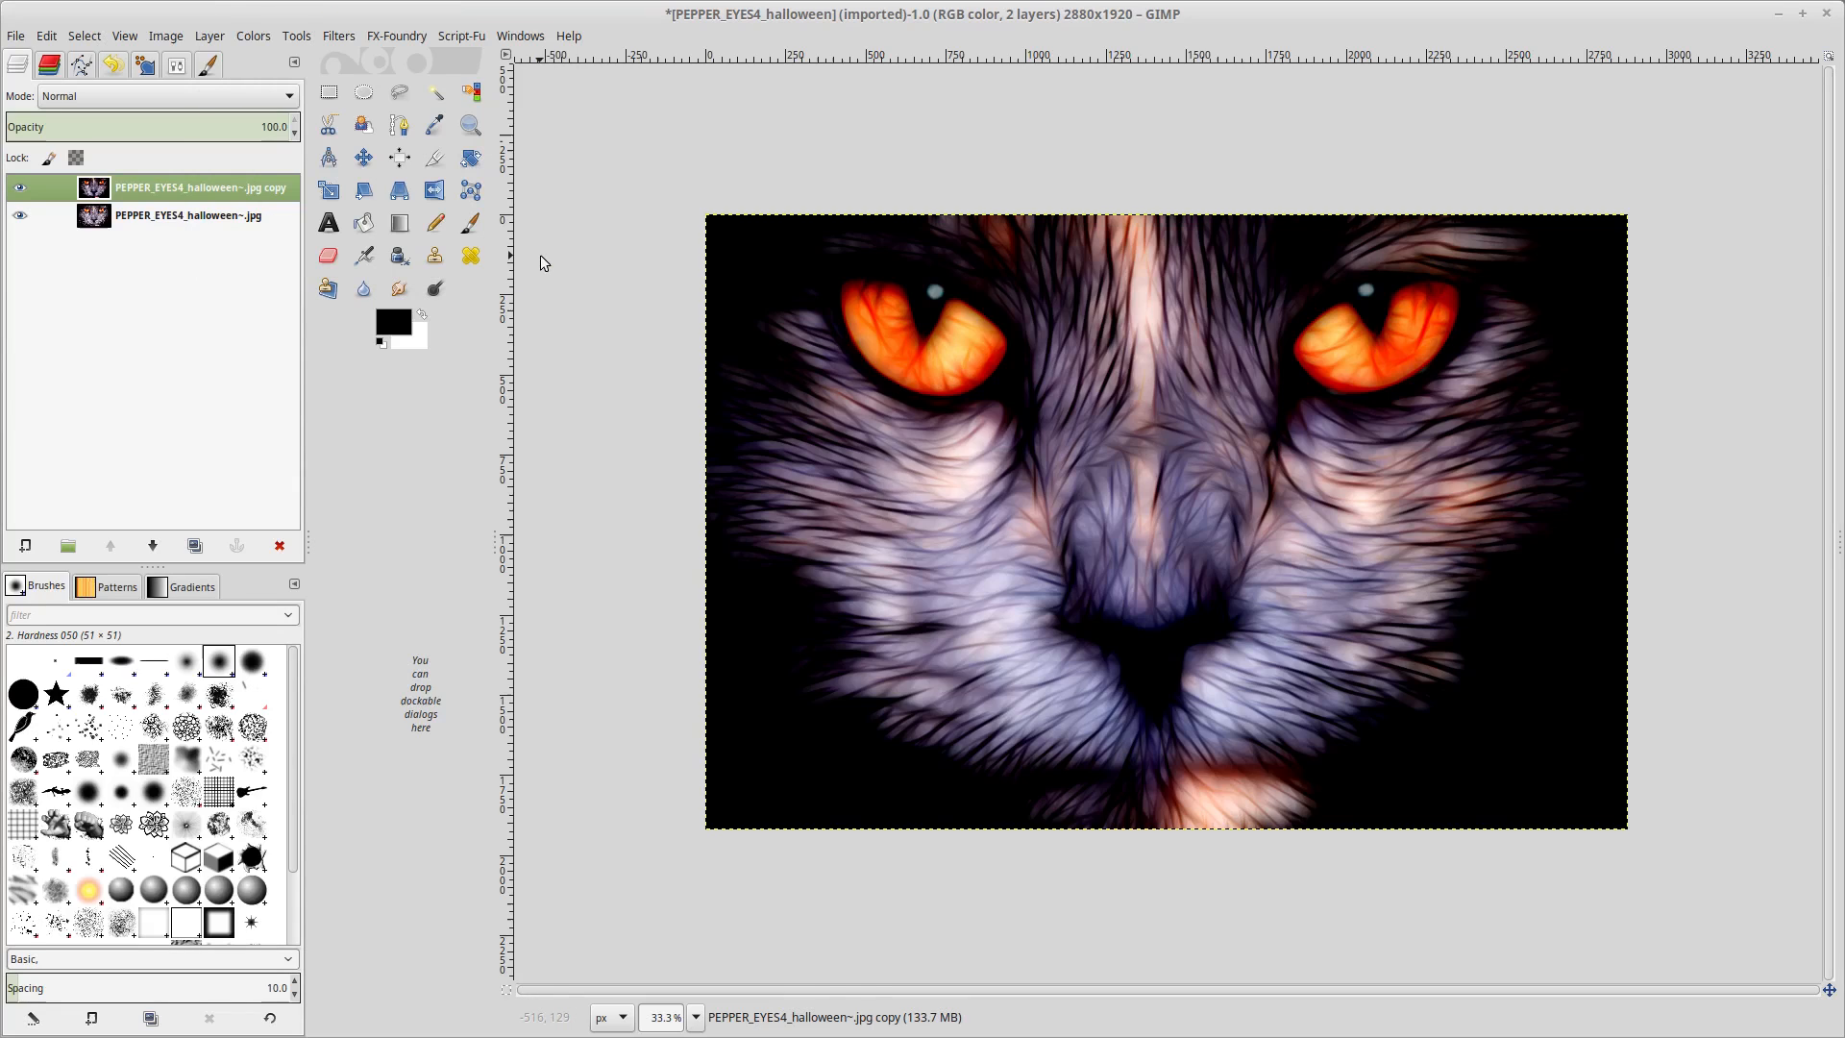
Raise the copied layer's saturation to 35 with Hue-Saturation
{"action": "left_click", "coordinate": [256, 36]}
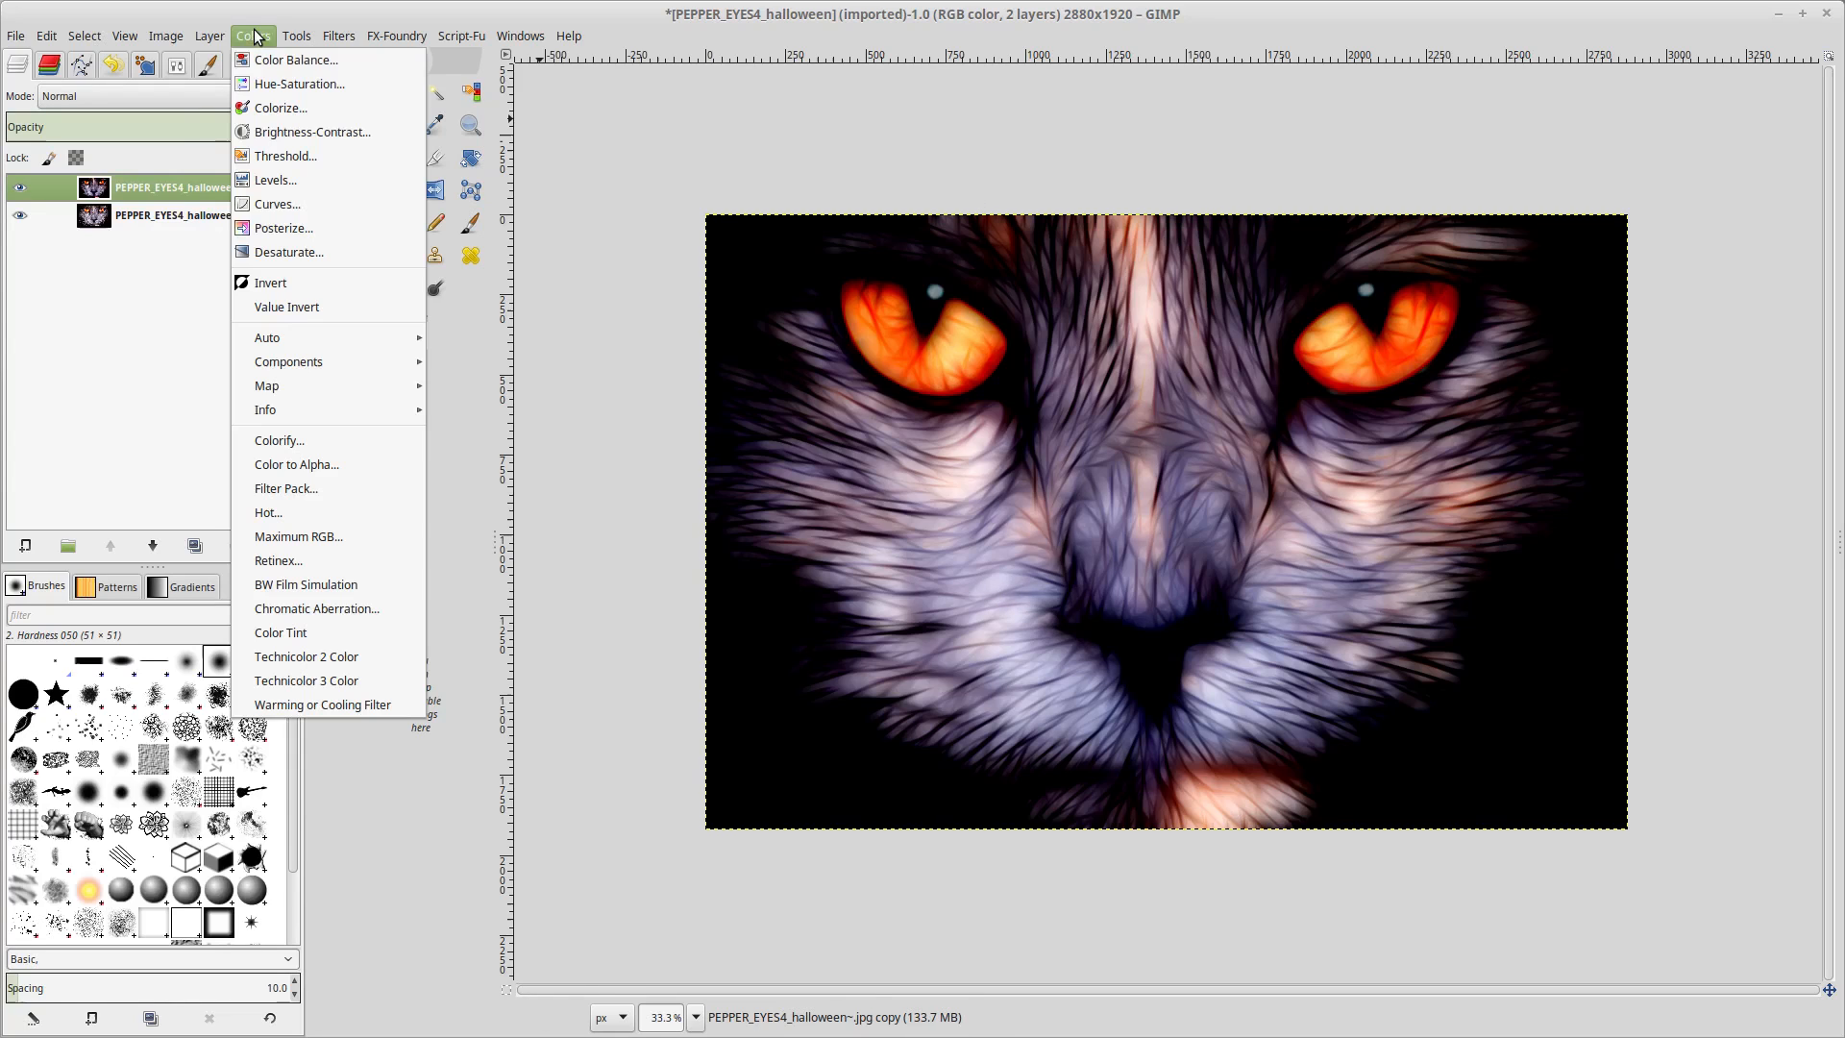
{"action": "left_click", "coordinate": [272, 85]}
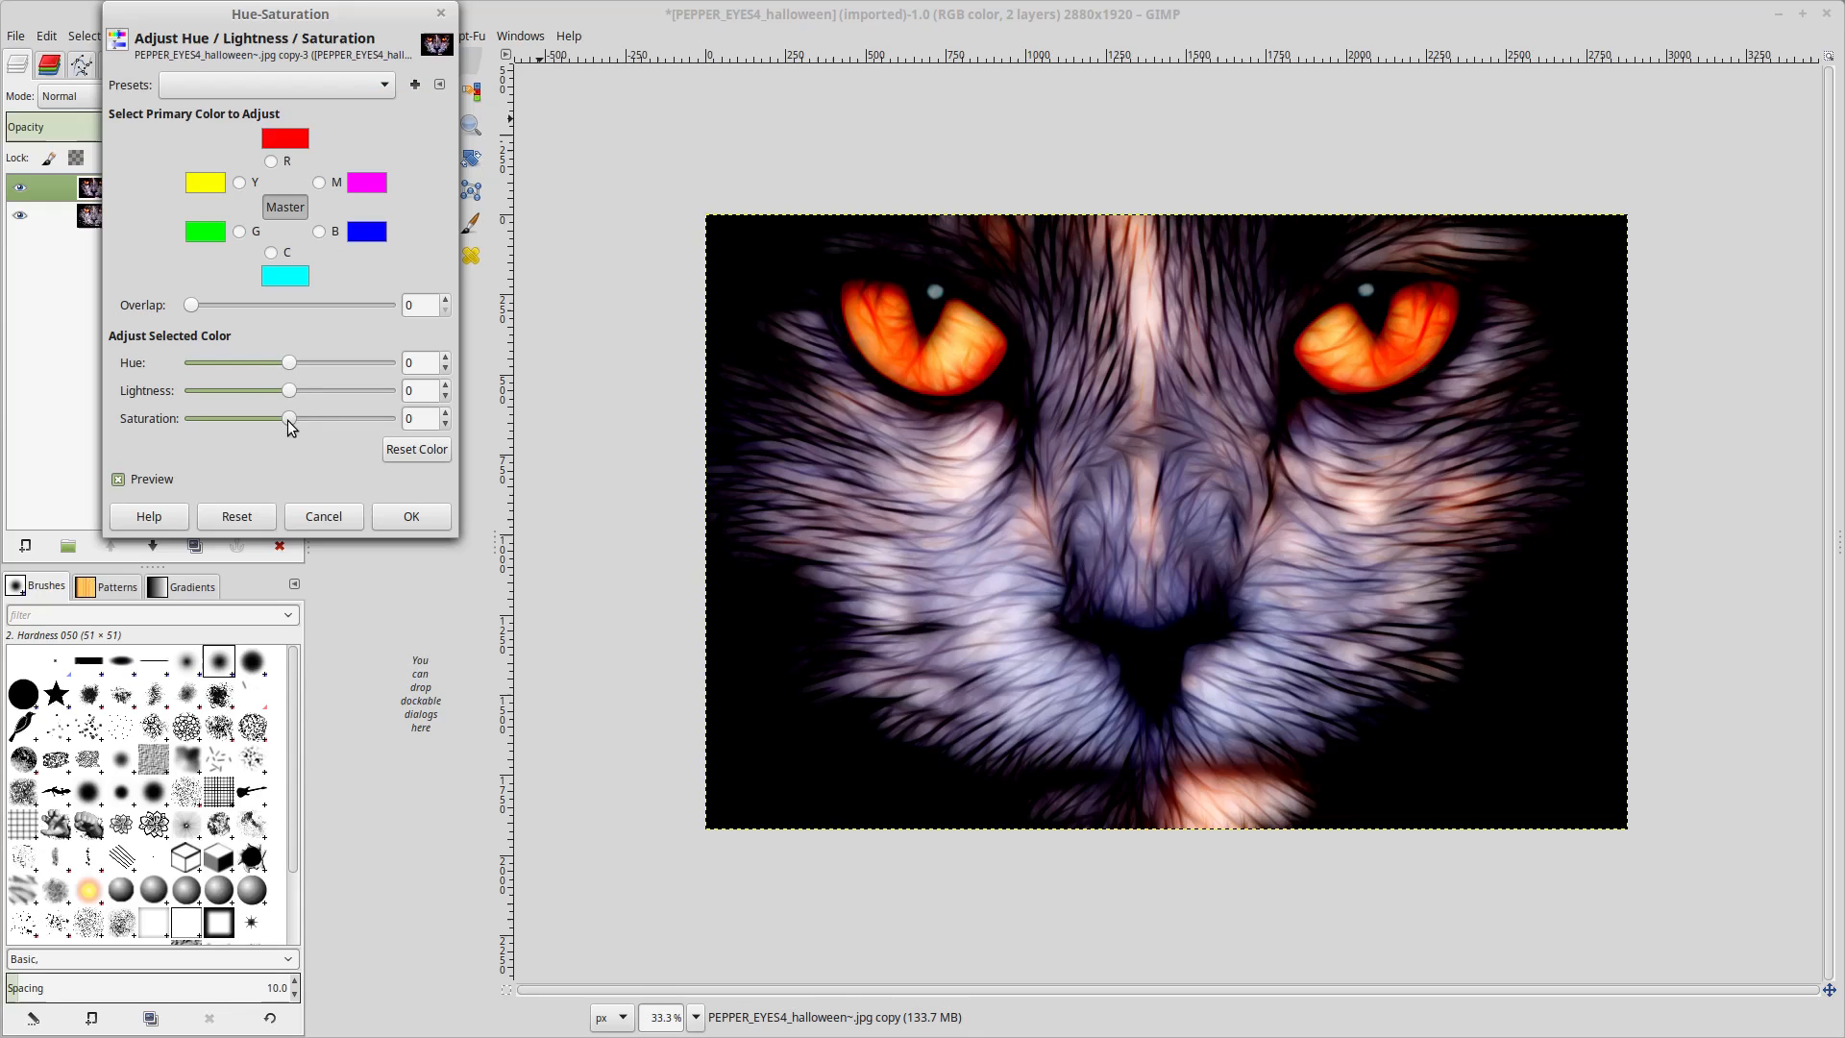
{"action": "left_click_drag", "start_coordinate": [288, 419], "coordinate": [334, 420]}
{"action": "left_click_drag", "start_coordinate": [332, 422], "coordinate": [326, 423]}
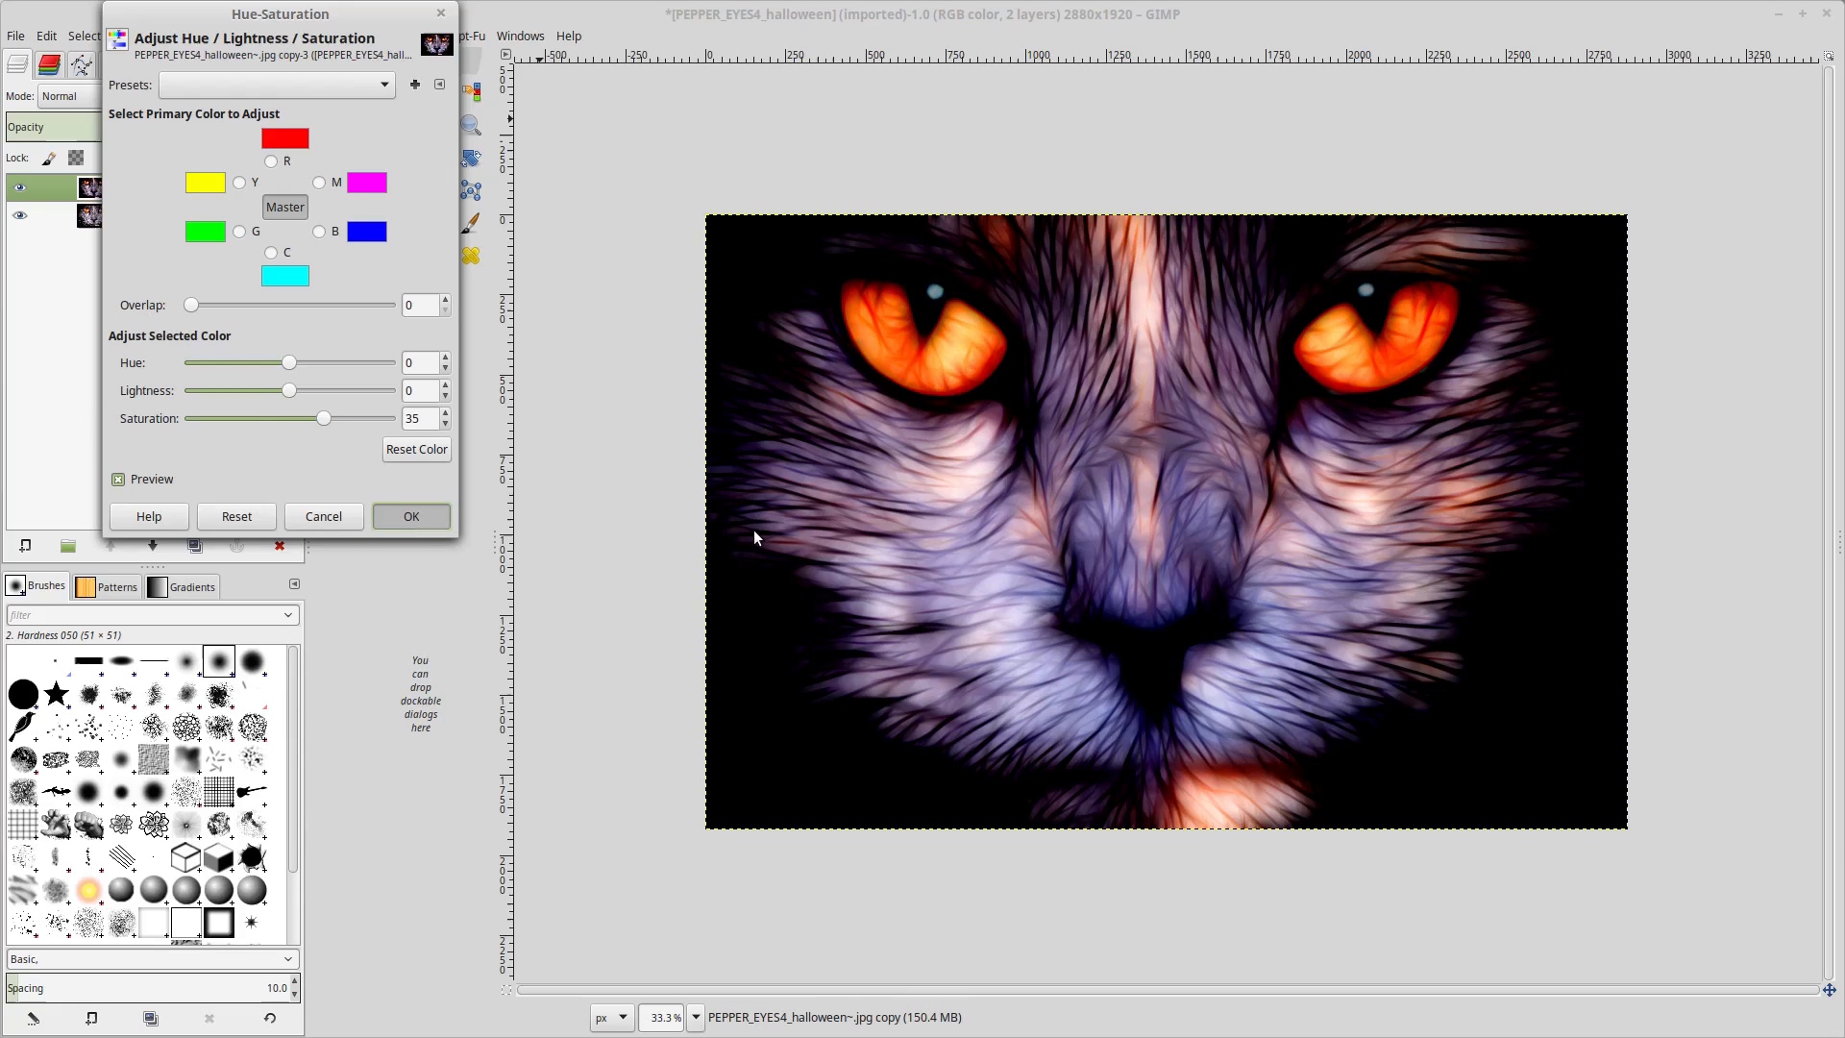
{"action": "key", "text": "Return"}
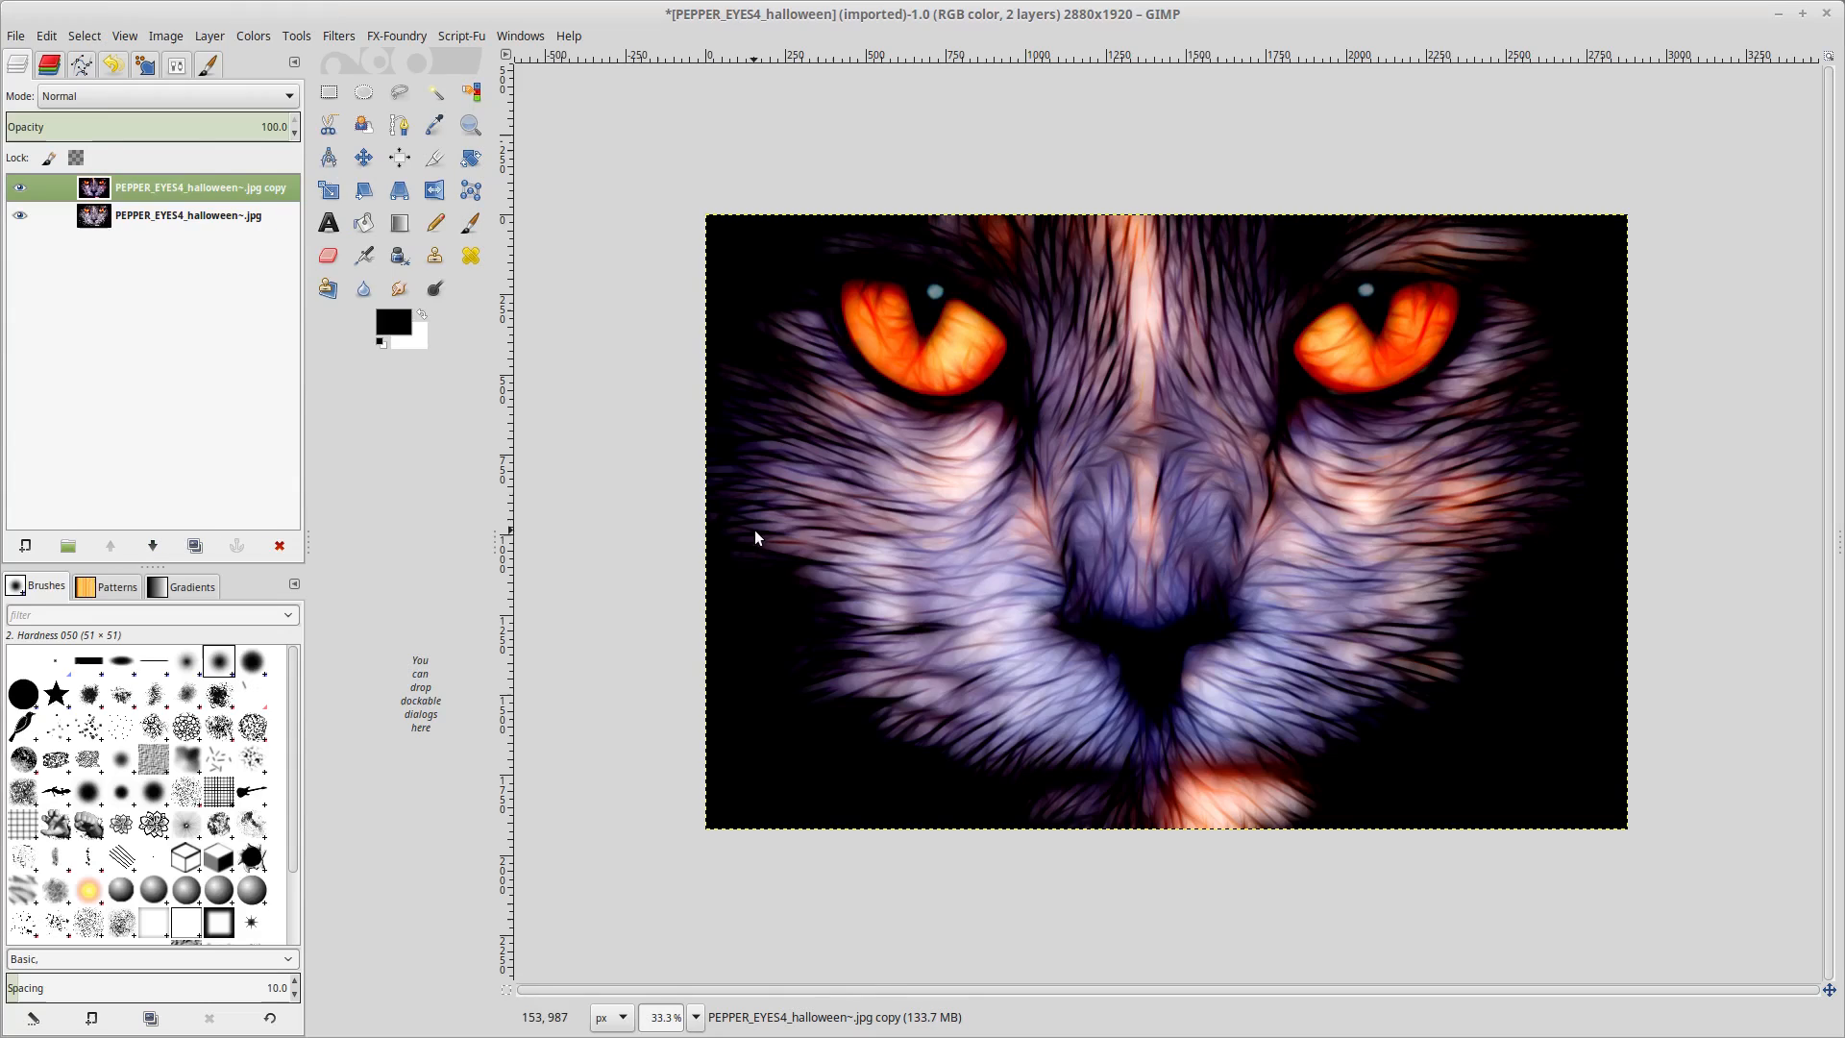
Compare the image with and without the copied layer, and blend that layer in Multiply mode at 54.6 opacity
{"action": "left_click", "coordinate": [20, 188]}
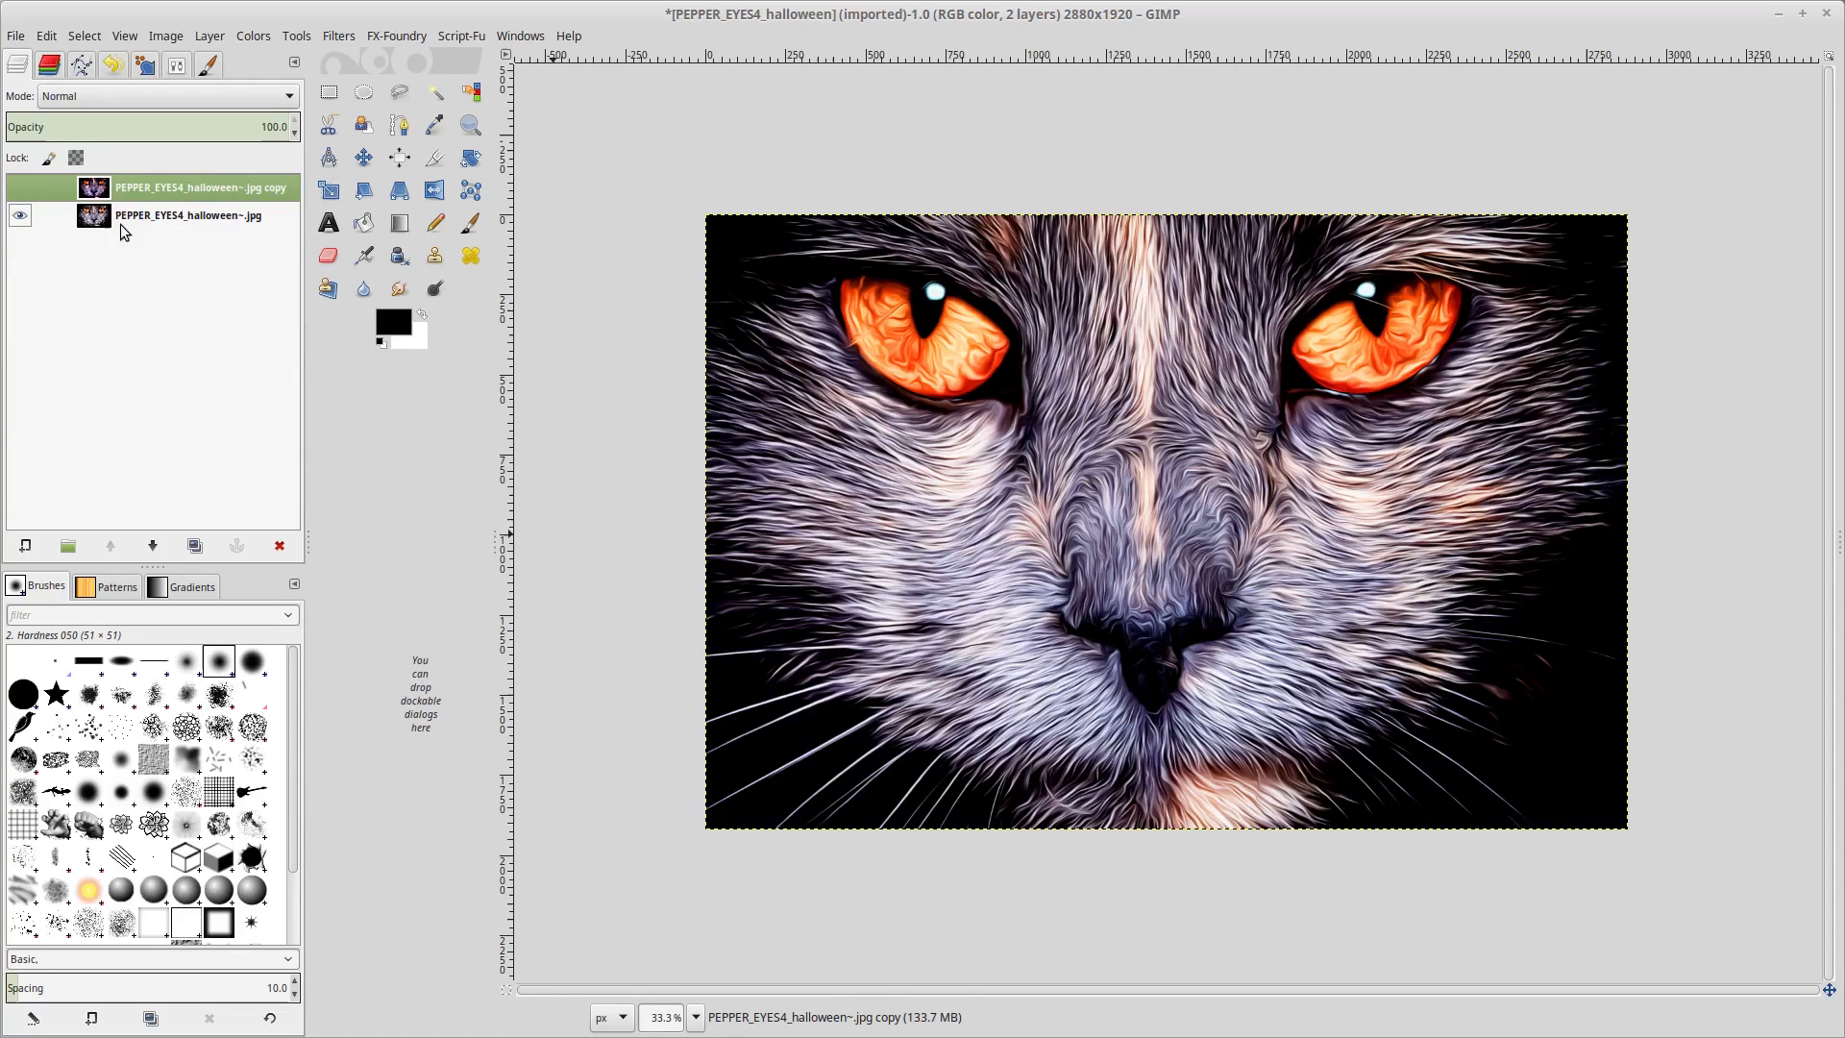
{"action": "left_click", "coordinate": [20, 188]}
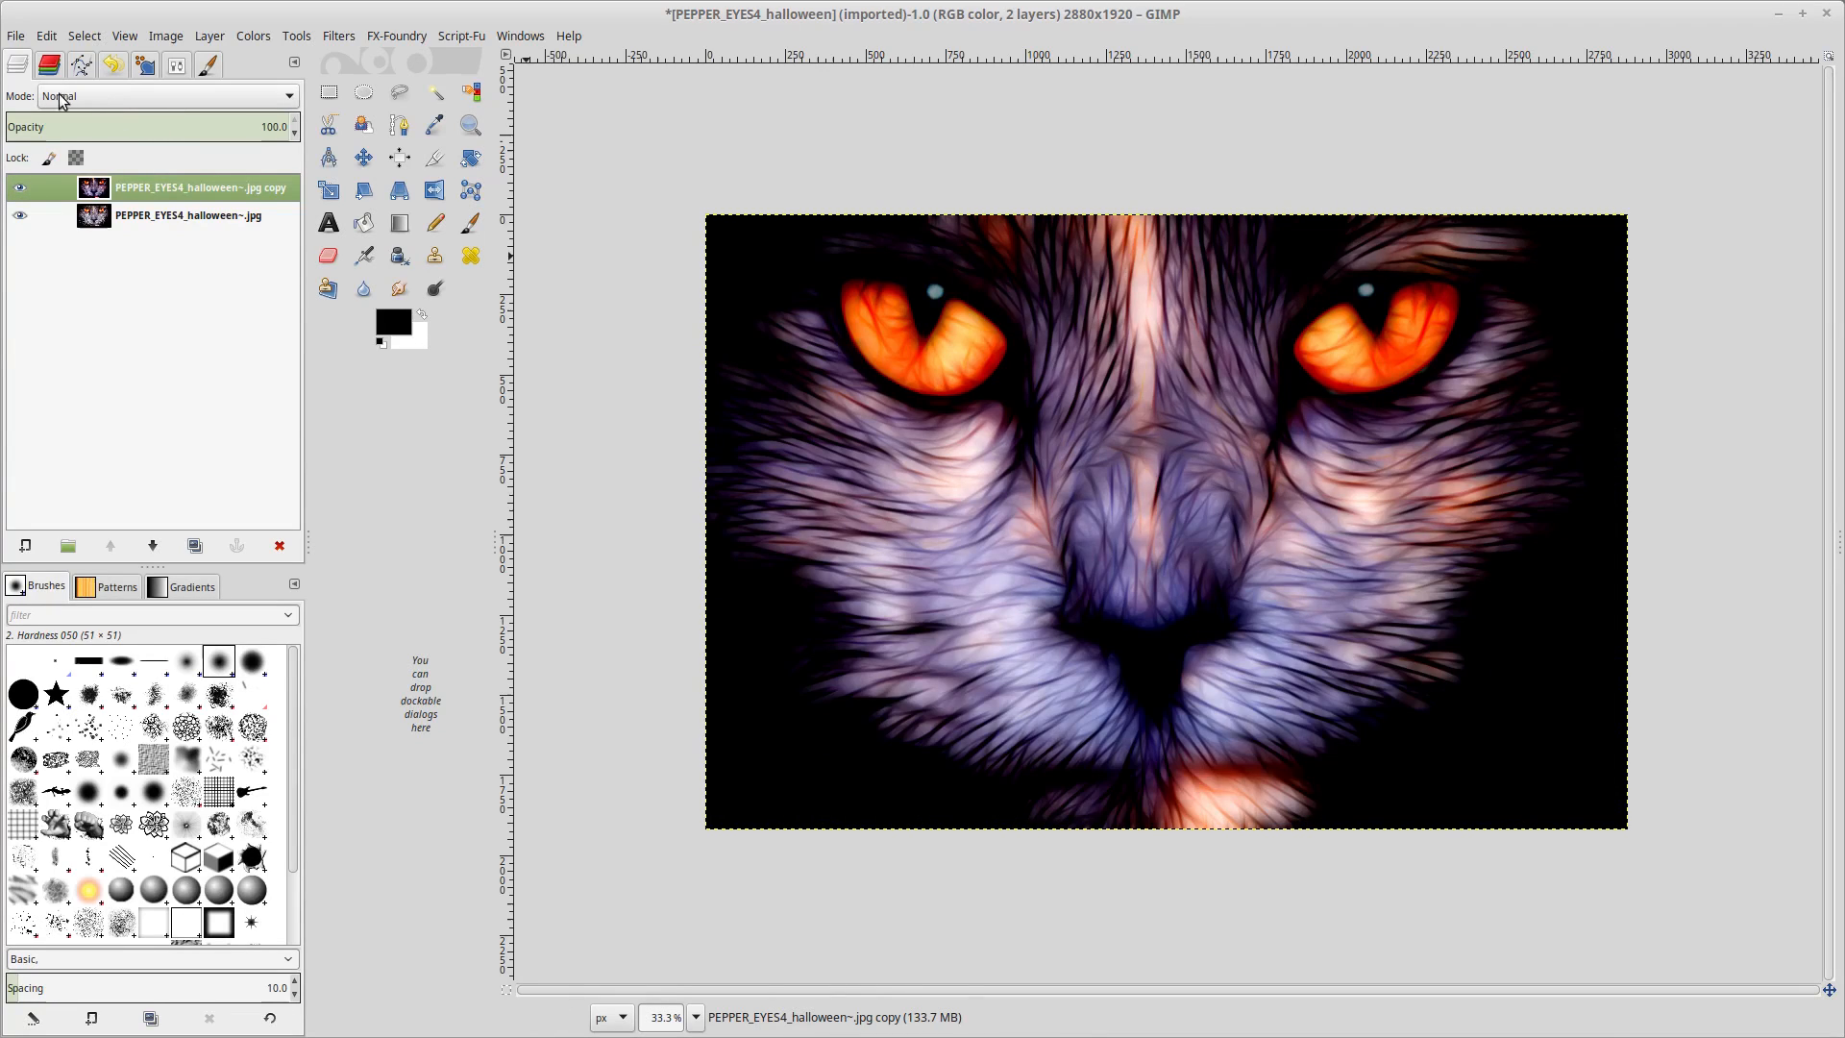
{"action": "left_click", "coordinate": [104, 96]}
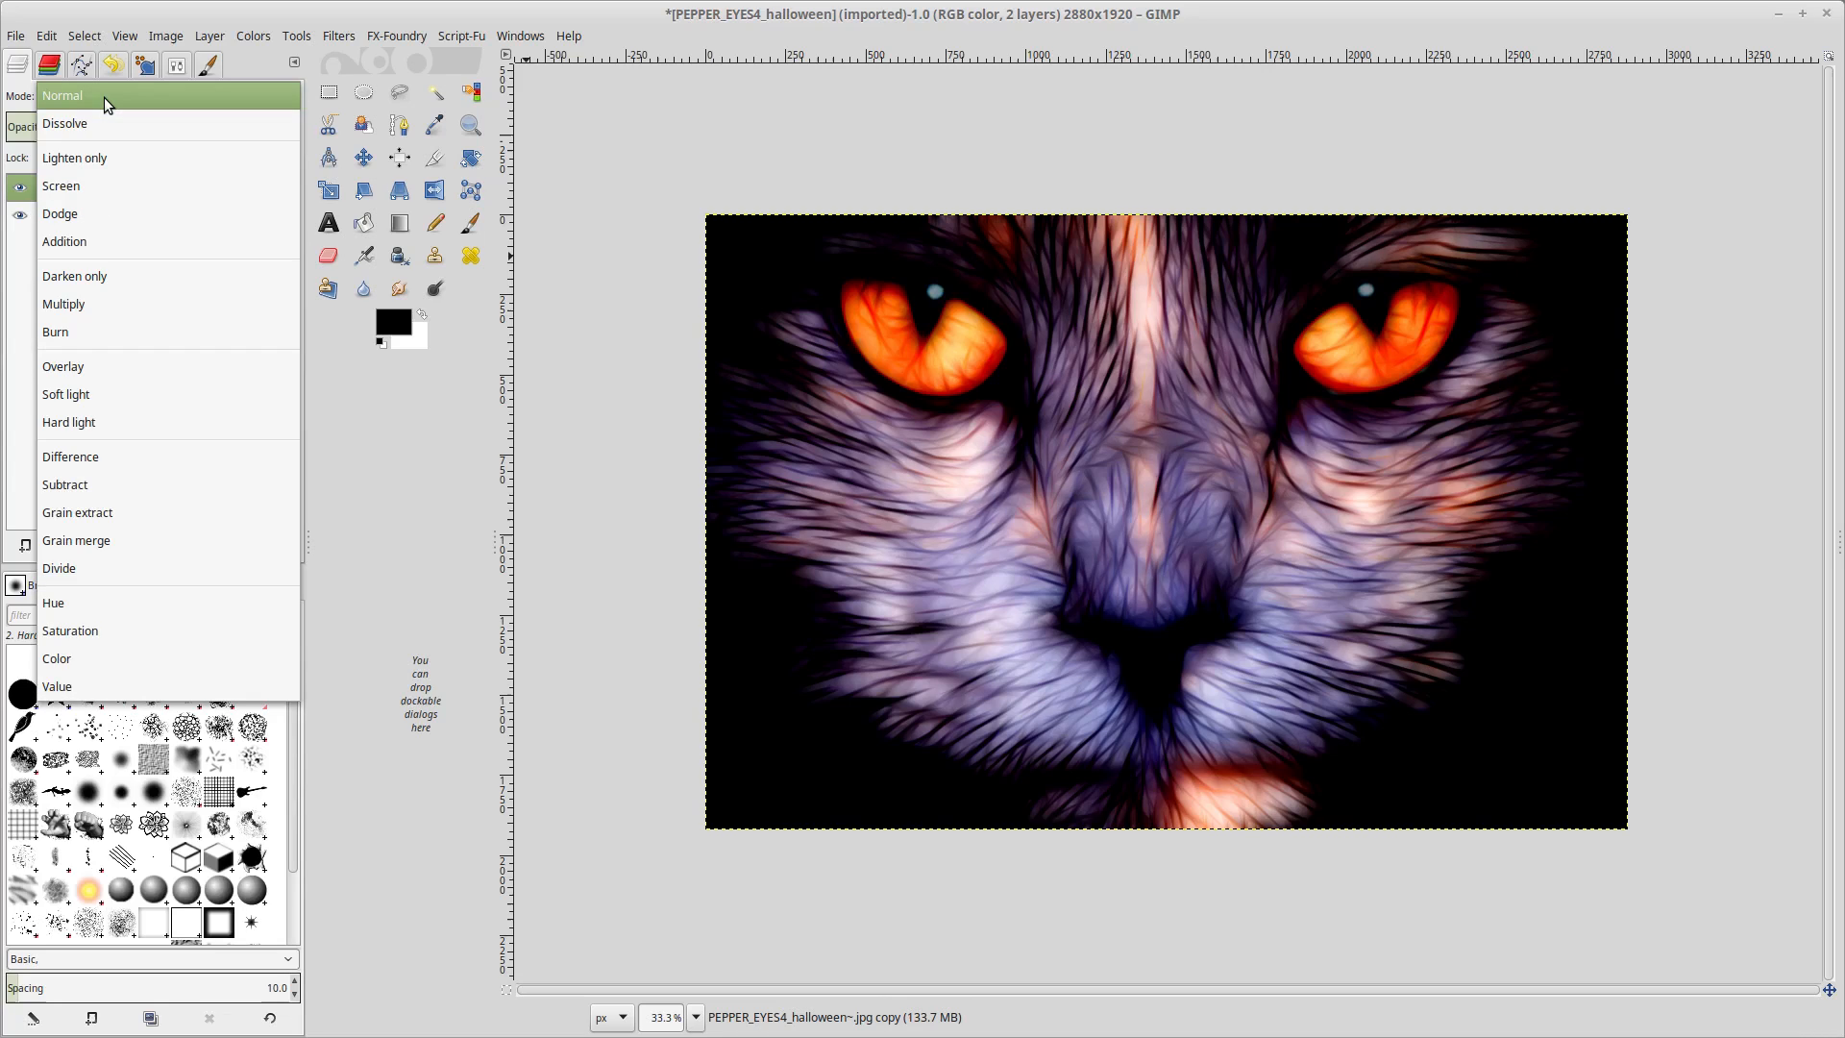
{"action": "left_click", "coordinate": [170, 303]}
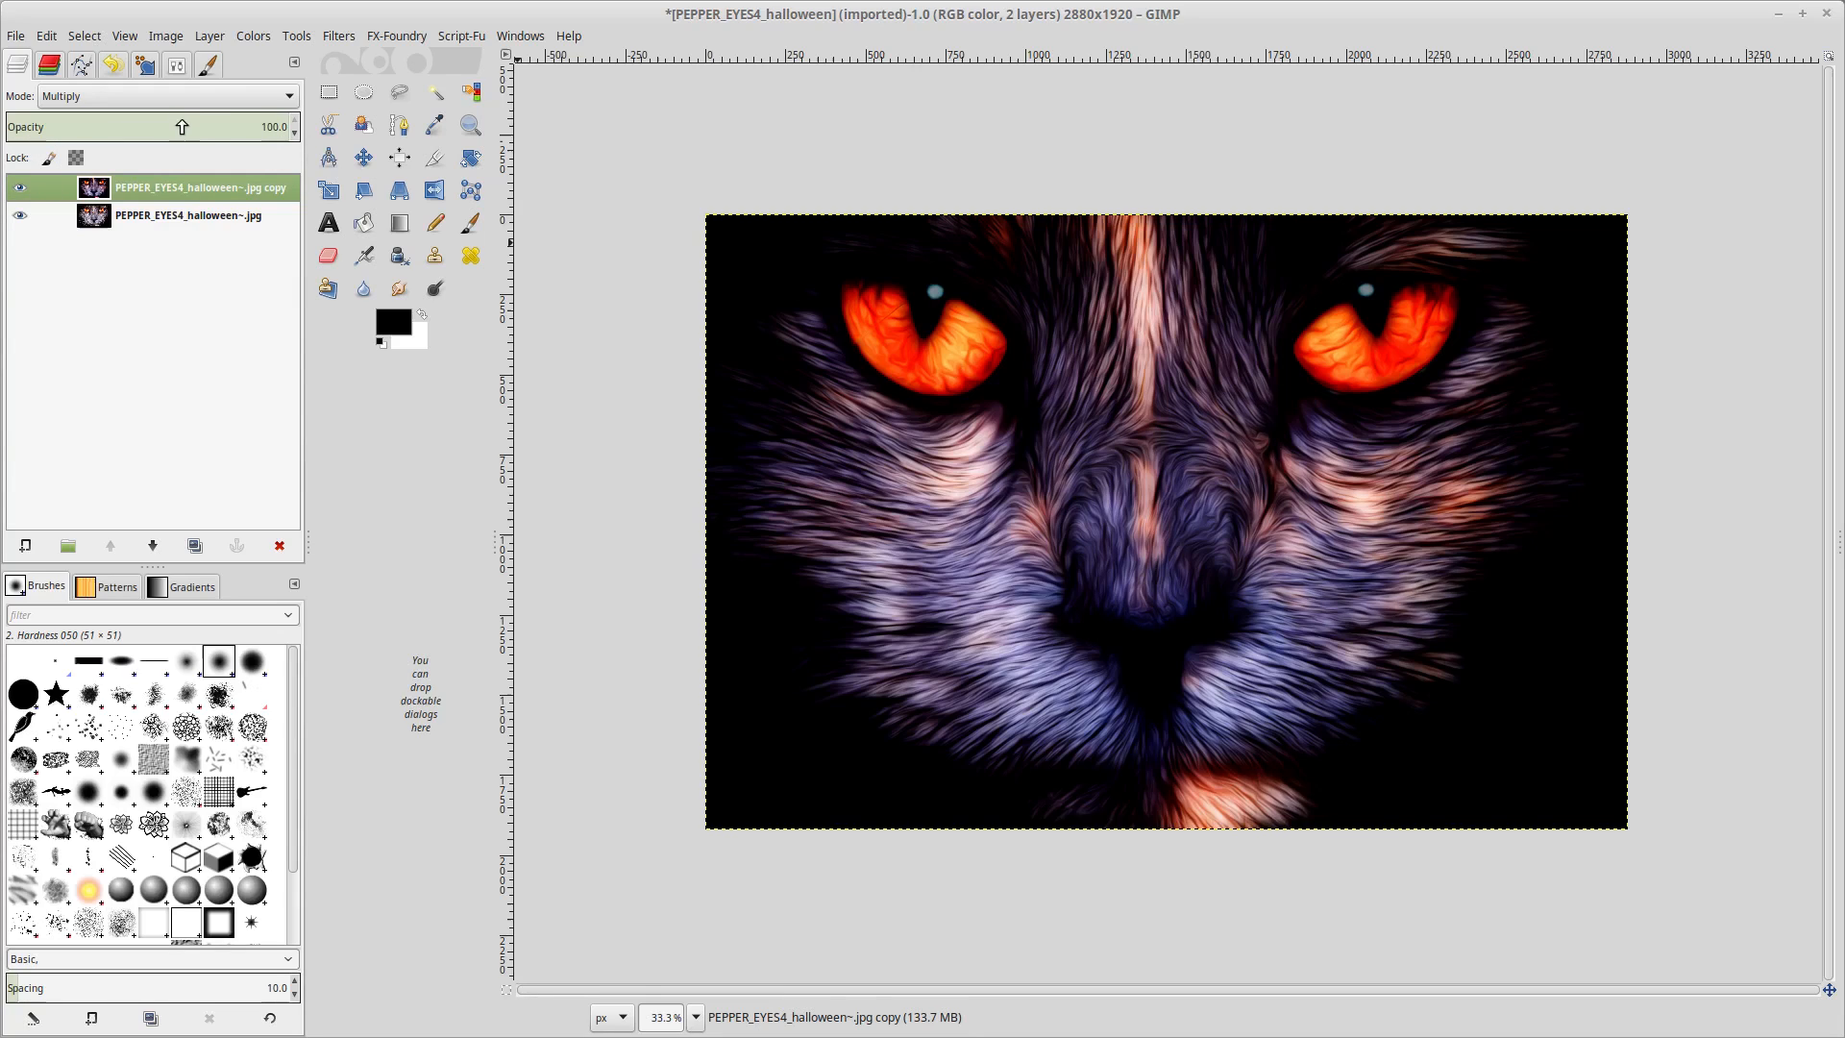
{"action": "left_click_drag", "start_coordinate": [208, 128], "coordinate": [161, 166]}
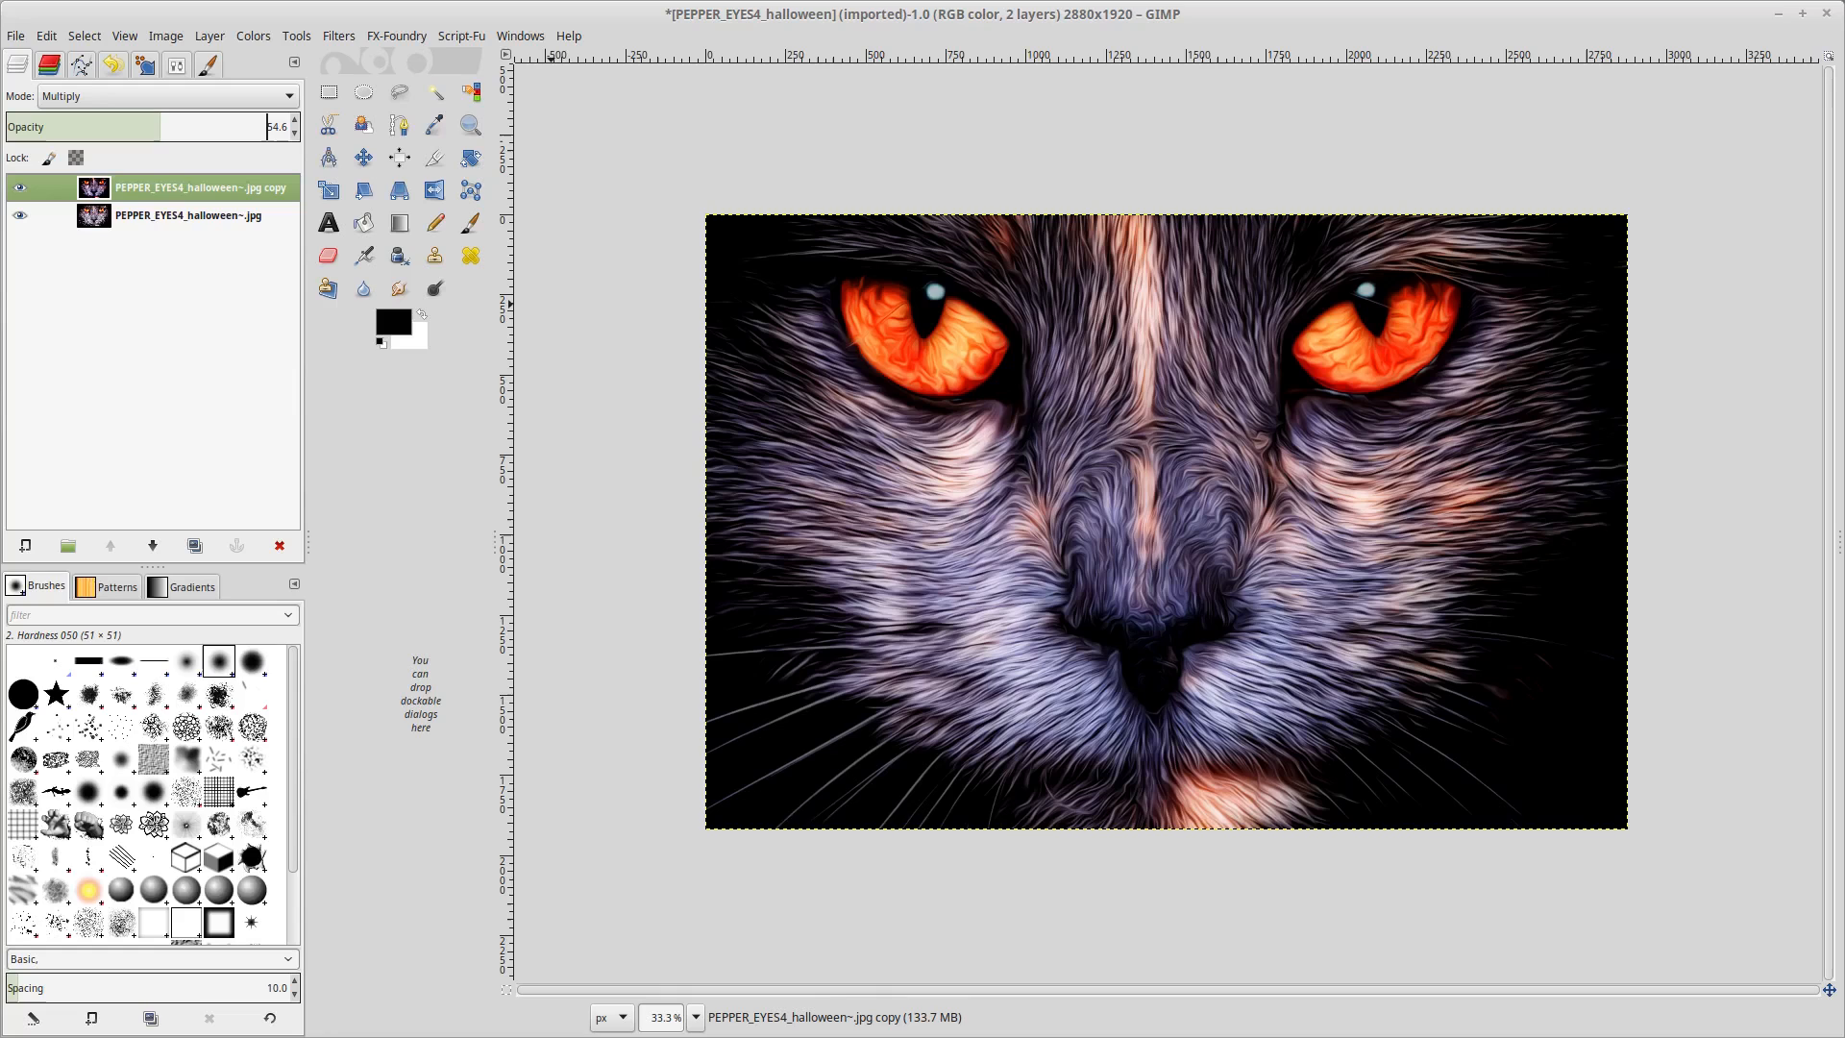
Switch to the image viewer showing the original PEPPER_EYES4_halloween.jpg, compare it with the edited version, and close the viewer
{"action": "key", "text": "alt+Tab"}
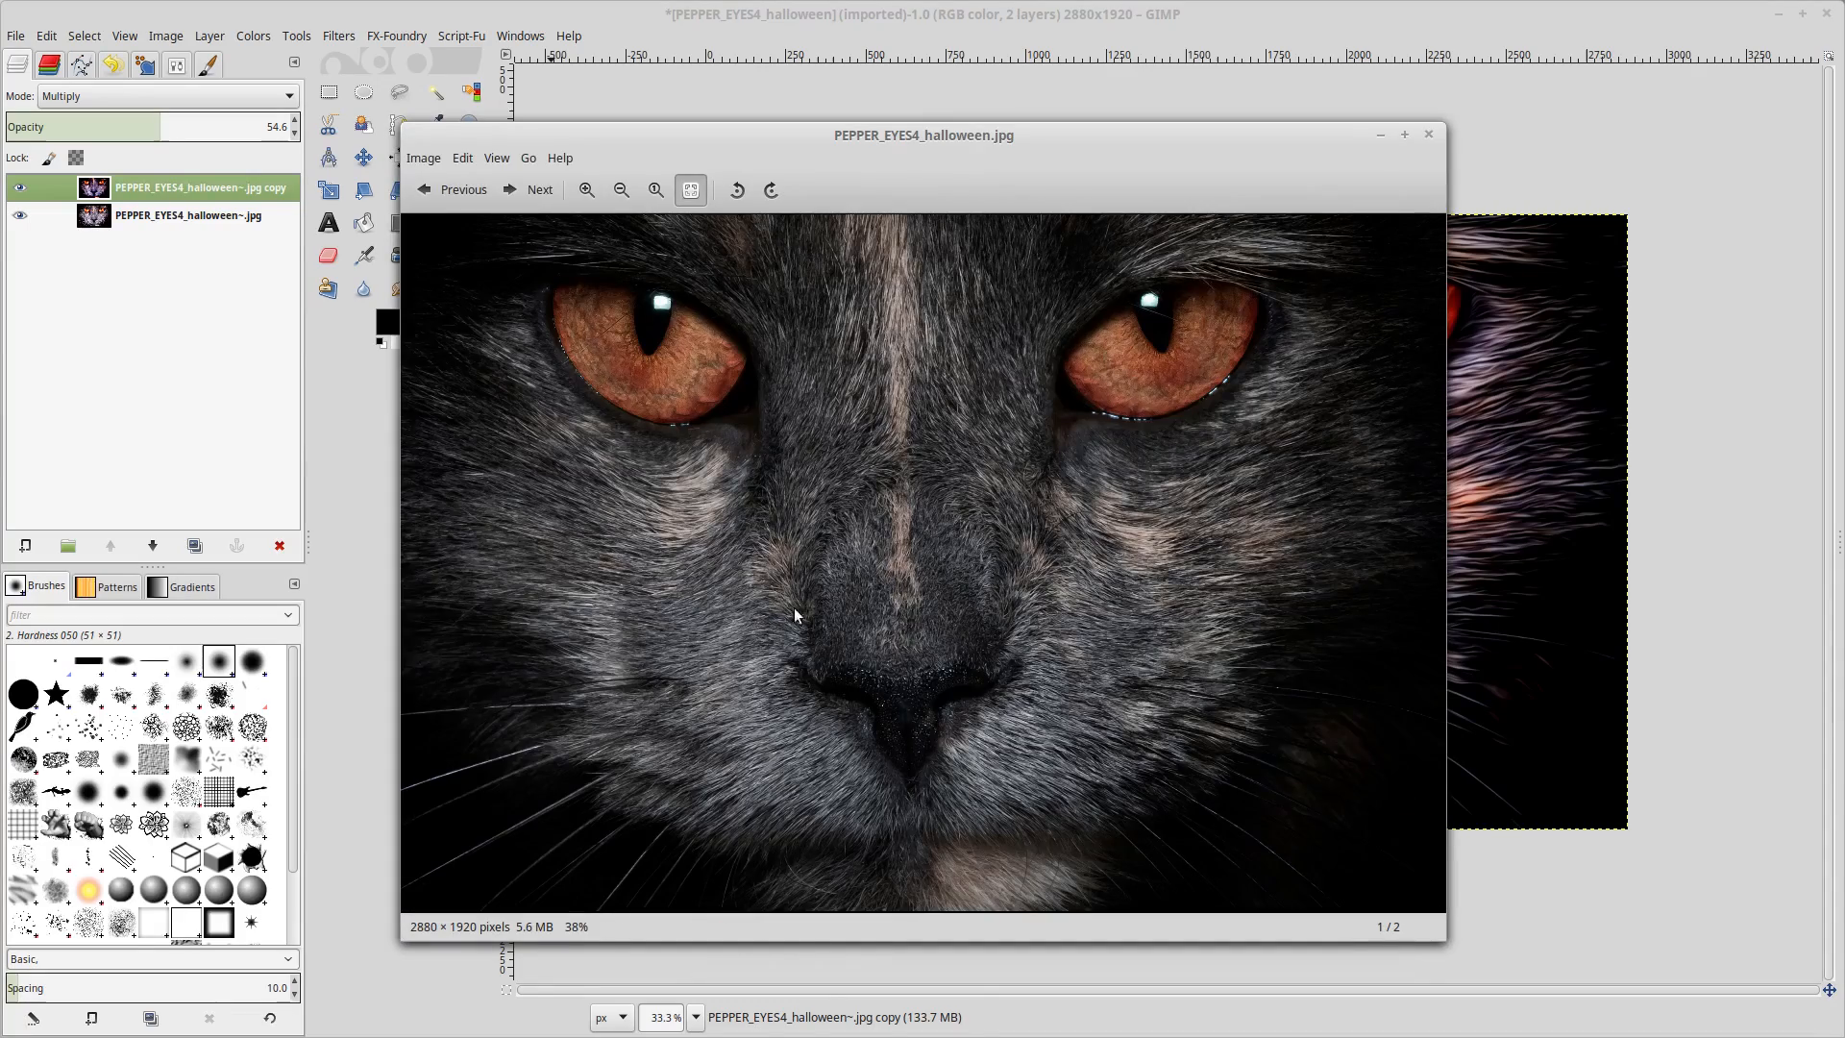
{"action": "left_click_drag", "start_coordinate": [973, 140], "coordinate": [945, 941]}
{"action": "left_click", "coordinate": [959, 497]}
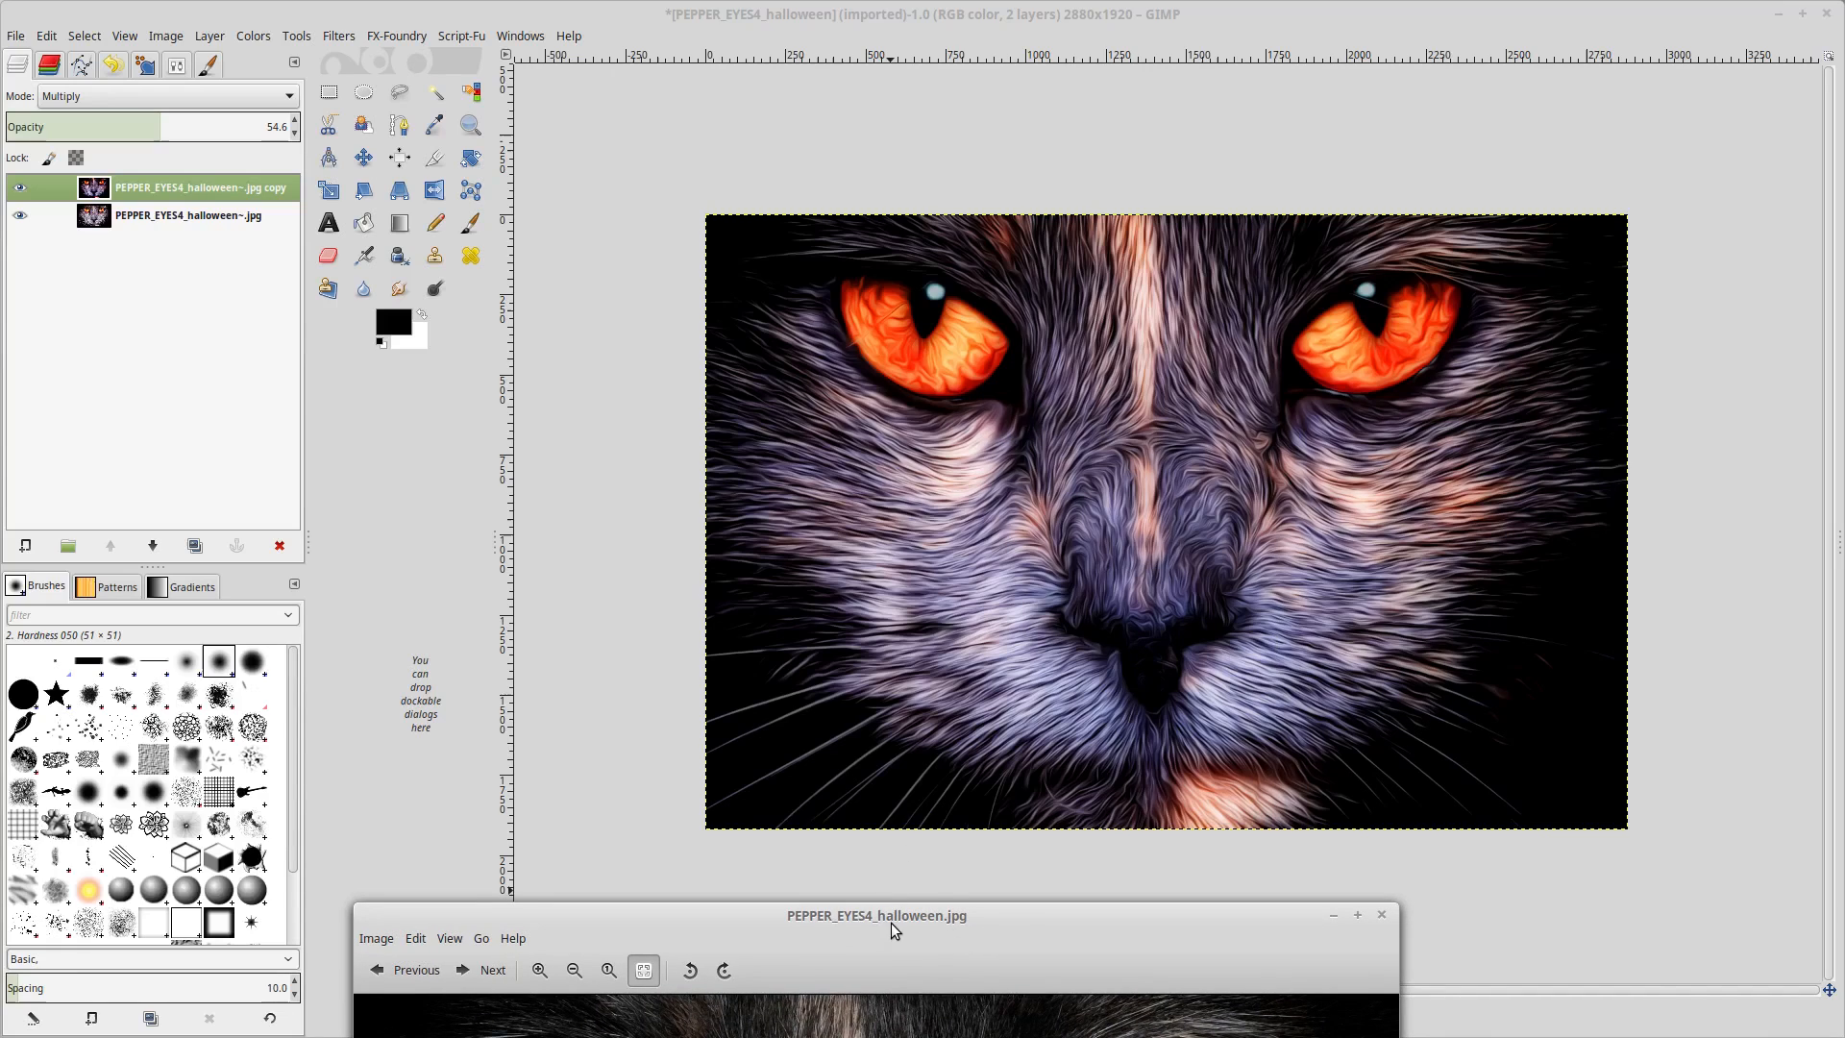
{"action": "left_click_drag", "start_coordinate": [893, 922], "coordinate": [623, 168]}
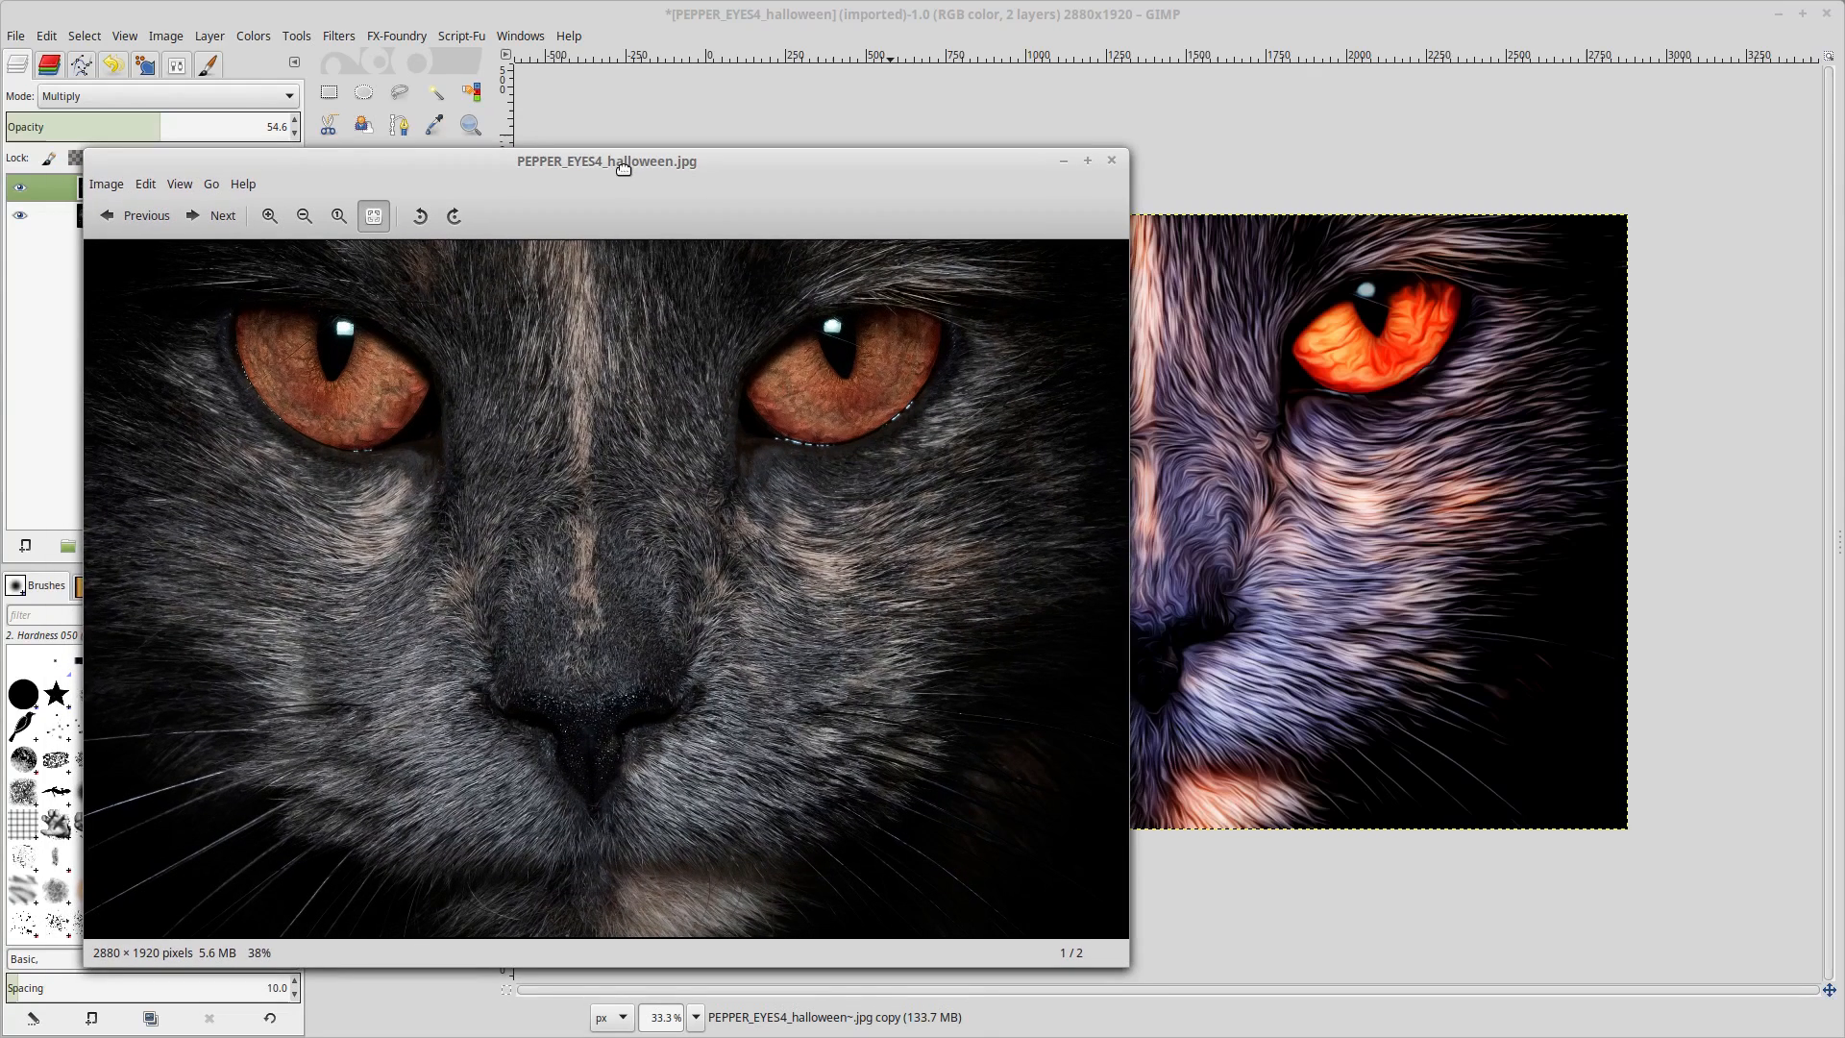
{"action": "left_click", "coordinate": [1112, 161]}
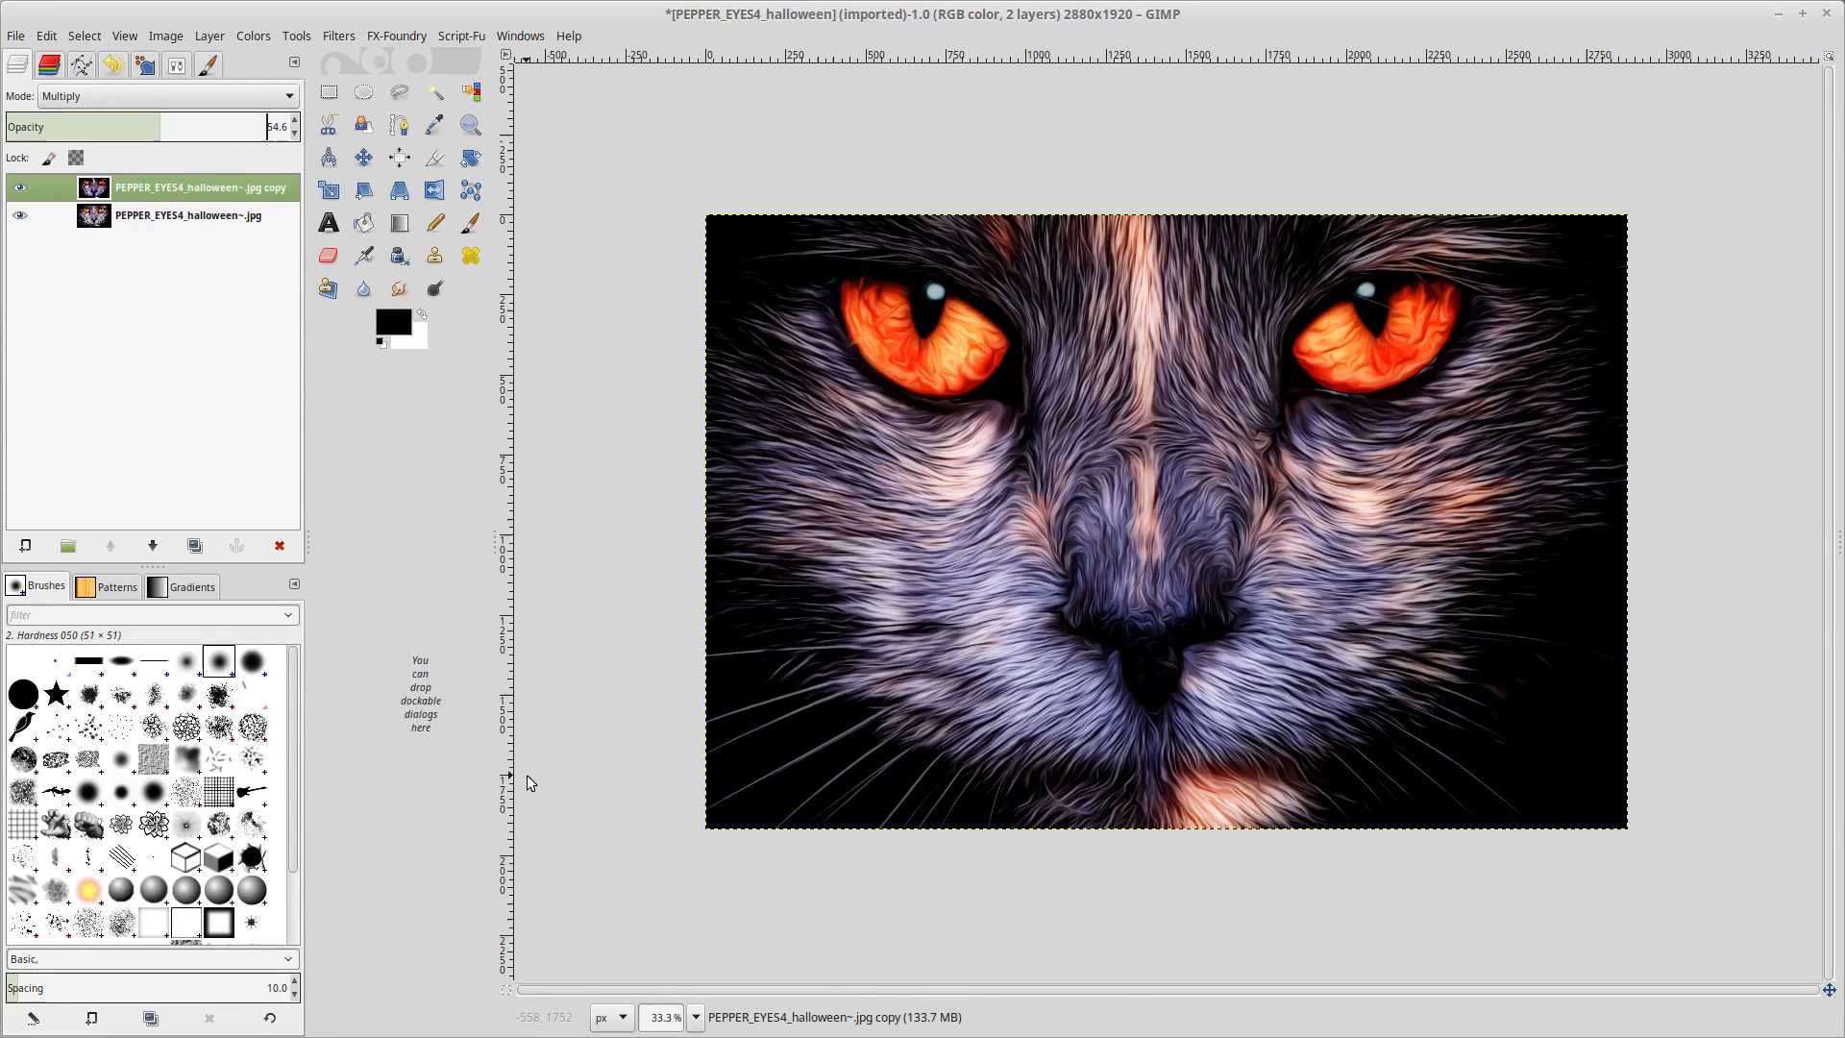